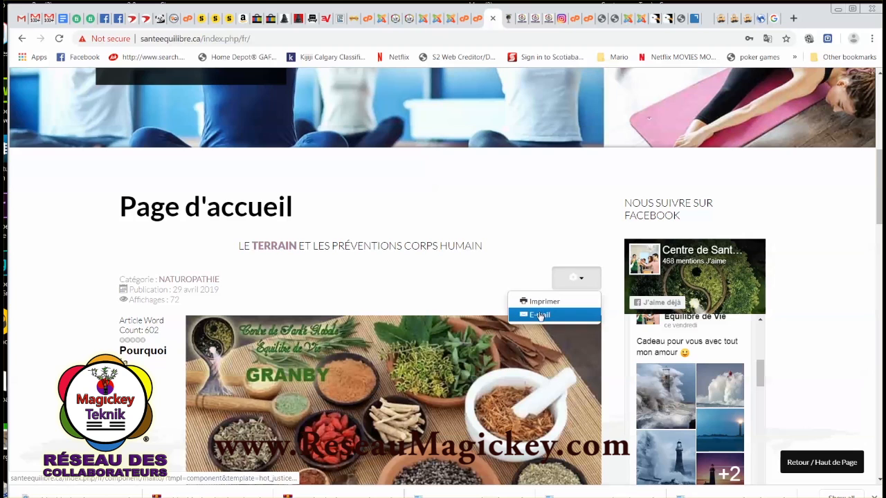
View the actions offered on the home page's first article before logging in
left_click(543, 314)
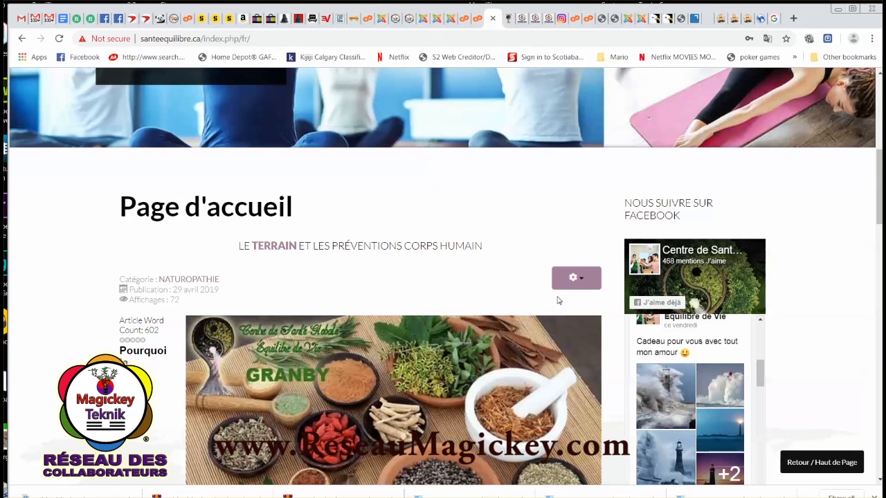
left_click(580, 280)
left_click(552, 245)
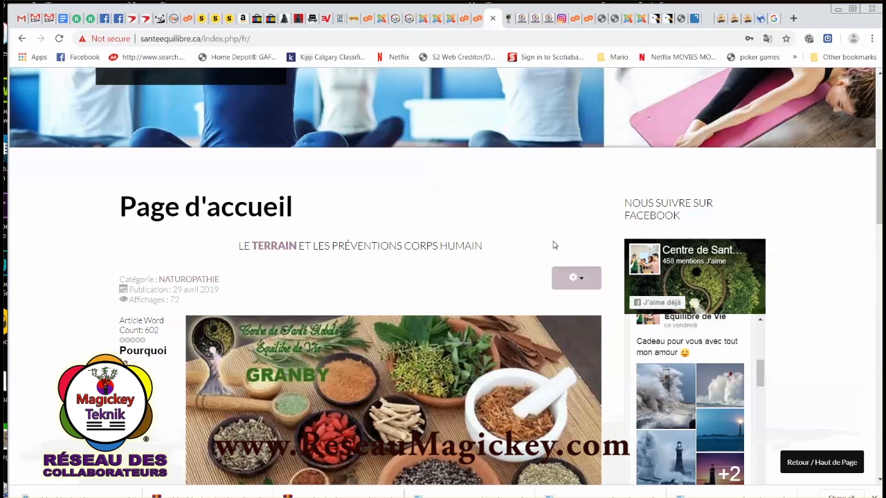
Log in to the site by filling the username and password fields with the osteopath's saved credentials
scroll(585, 230, "down", 2)
scroll(623, 263, "down", 4)
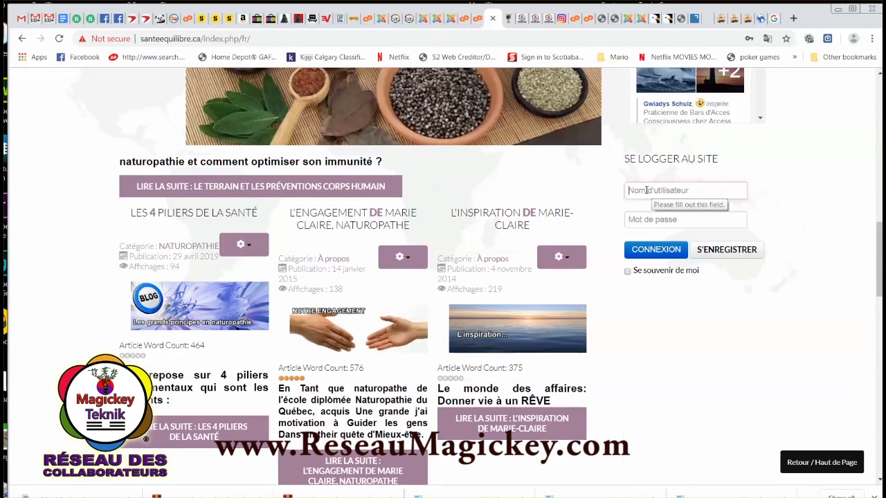
left_click(646, 192)
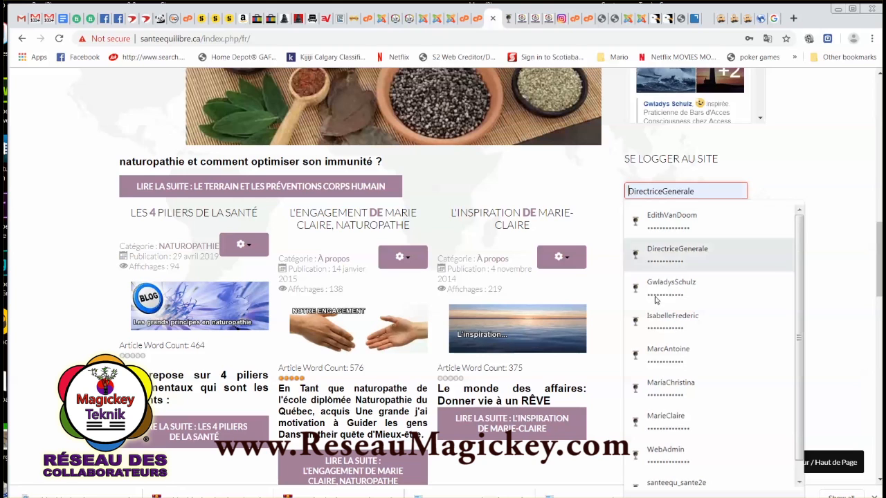
left_click(665, 352)
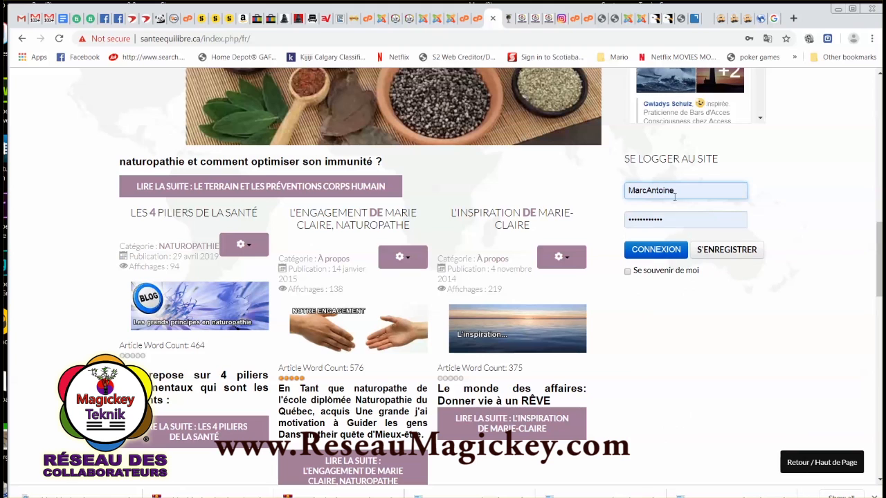
scroll(609, 229, "up", 3)
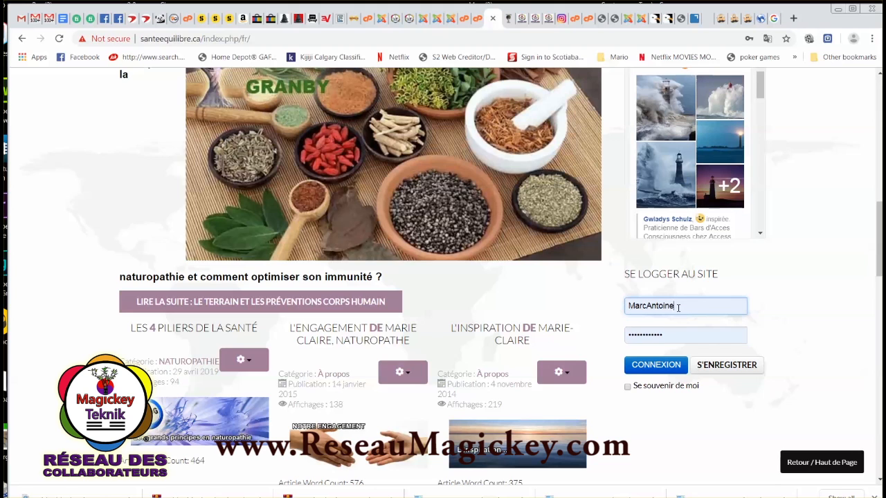
left_click(655, 370)
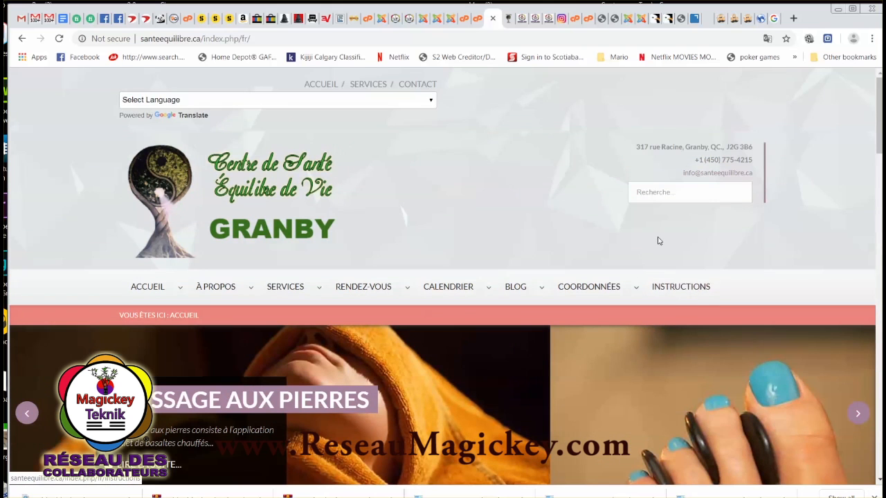
Log out of the site from the home page
scroll(657, 239, "down", 2)
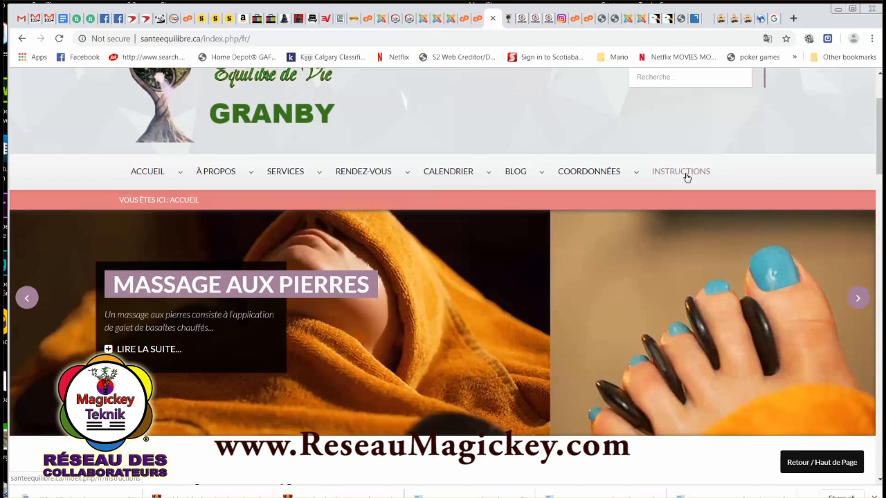
scroll(688, 234, "down", 7)
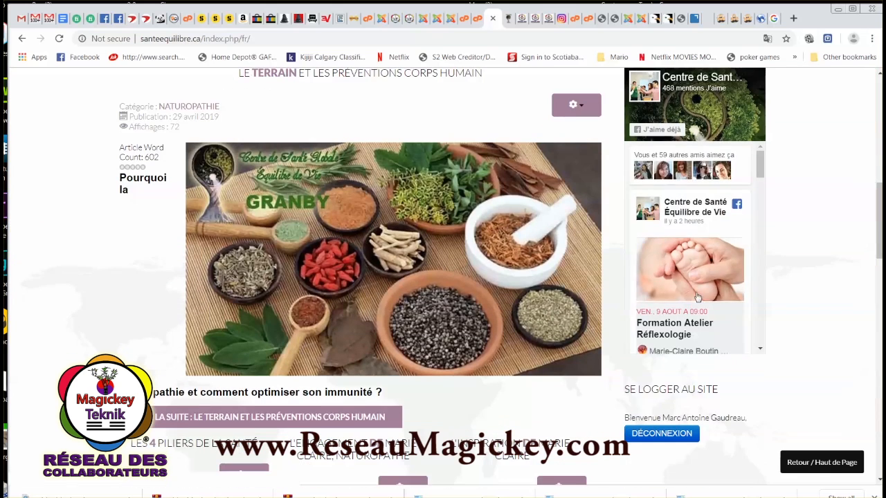
scroll(698, 297, "down", 3)
left_click(666, 434)
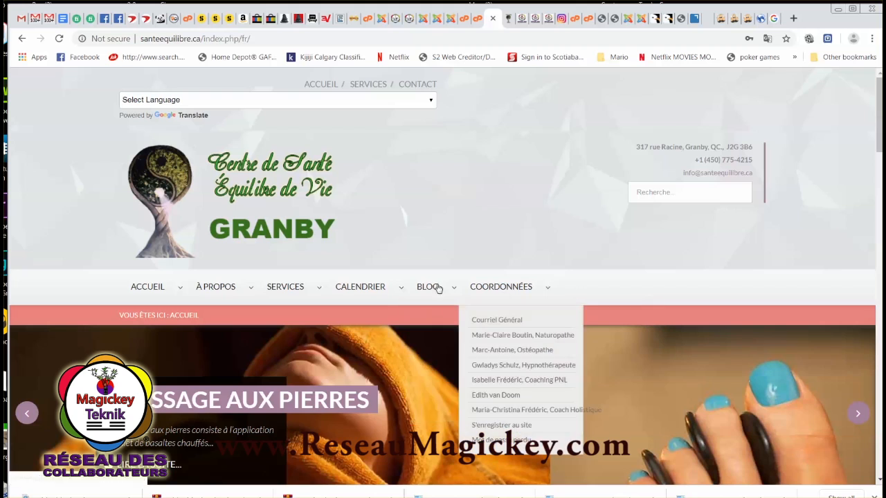
Log back in to the site with the prefilled username and password
scroll(664, 325, "down", 3)
scroll(684, 342, "down", 5)
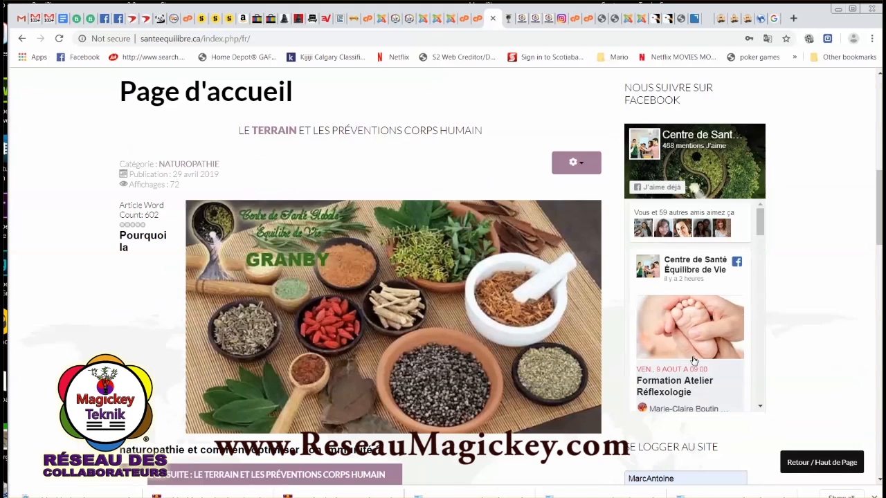
scroll(781, 400, "down", 2)
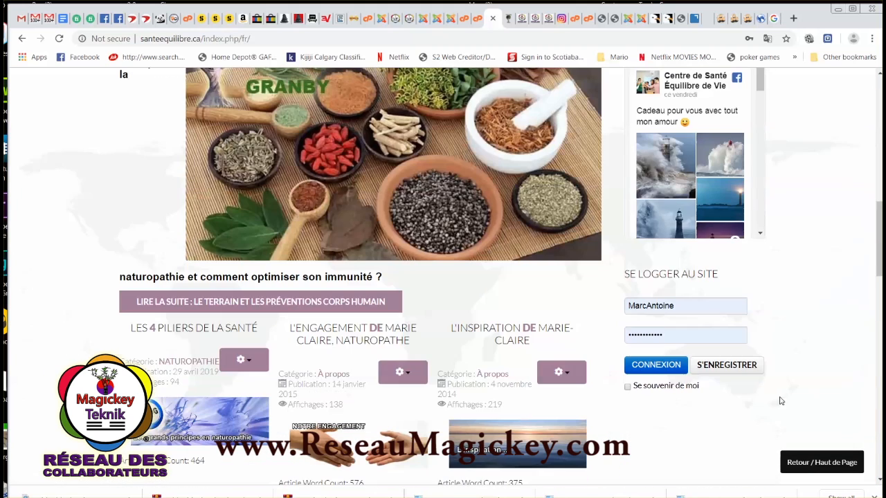
left_click(657, 369)
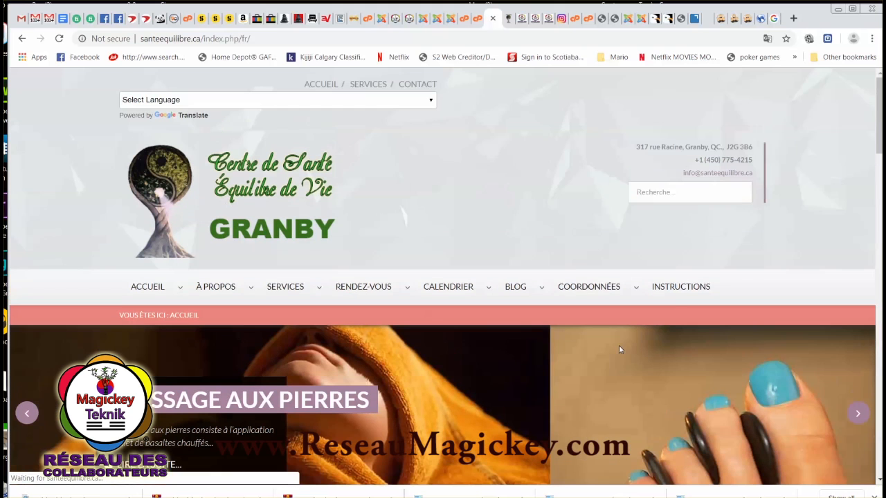
Open the home page article "Le terrain et les préventions corps humain" for editing
scroll(422, 234, "down", 1)
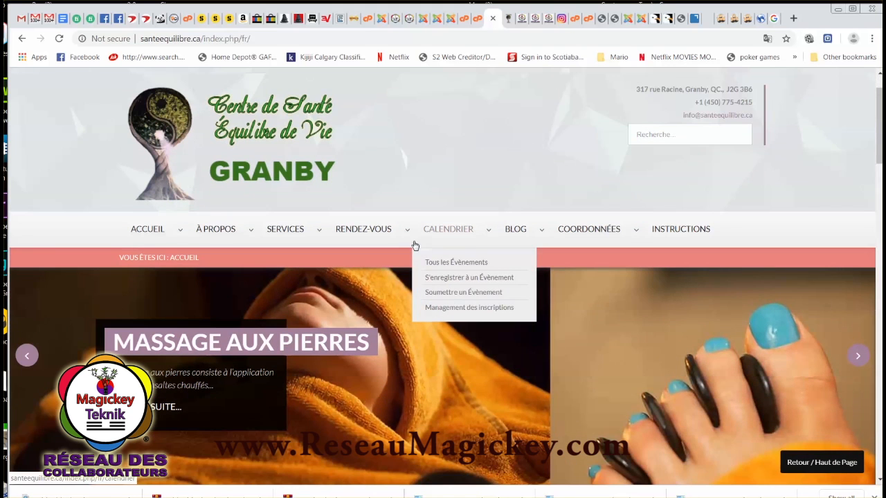
mouse_move(549, 240)
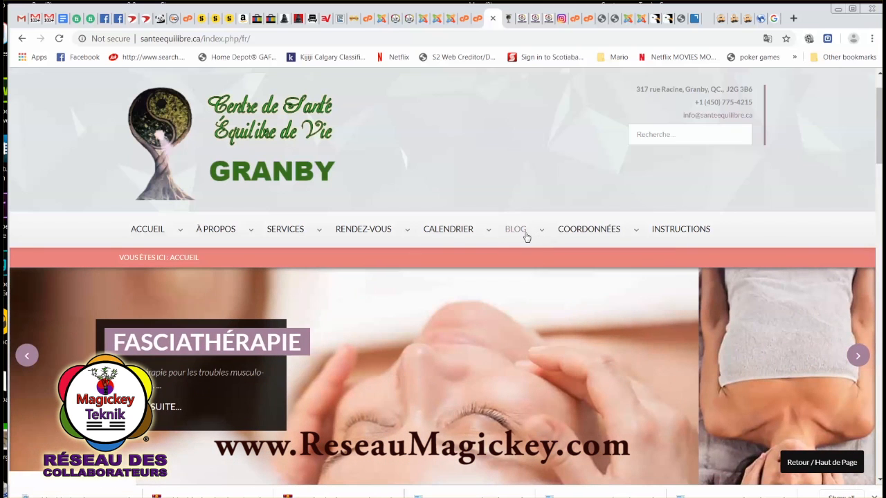
scroll(557, 263, "down", 3)
scroll(555, 284, "down", 3)
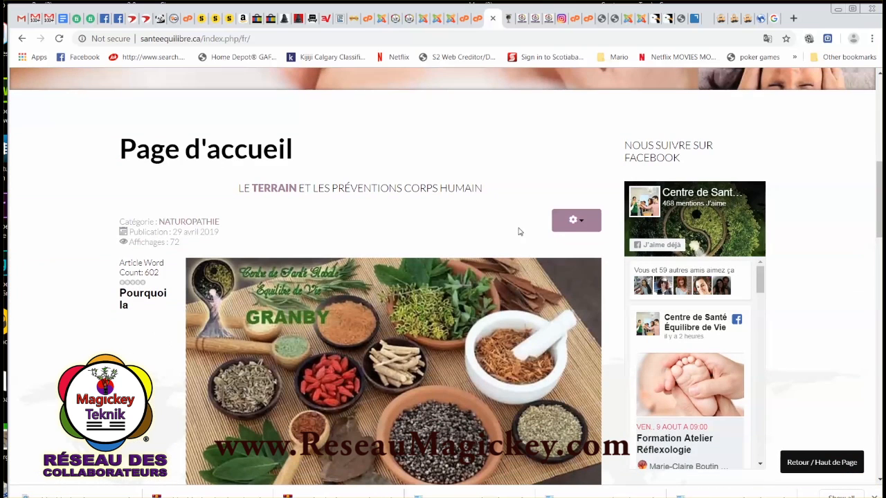
left_click(581, 222)
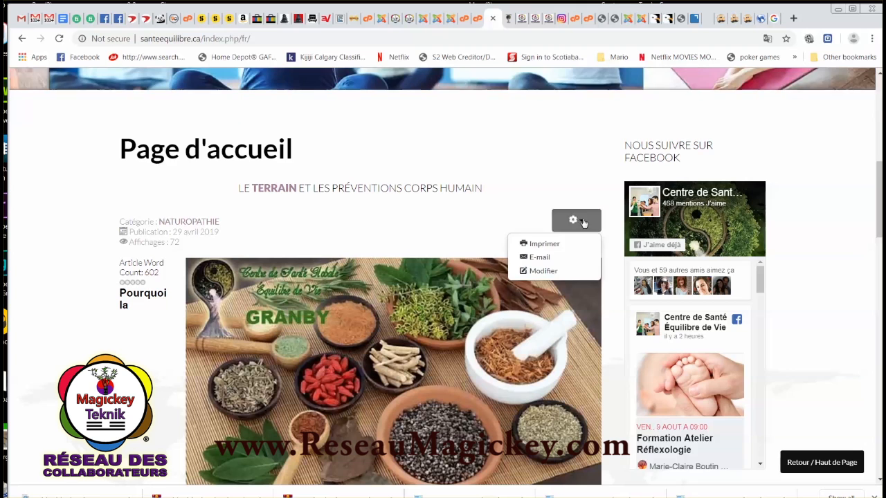
left_click(543, 270)
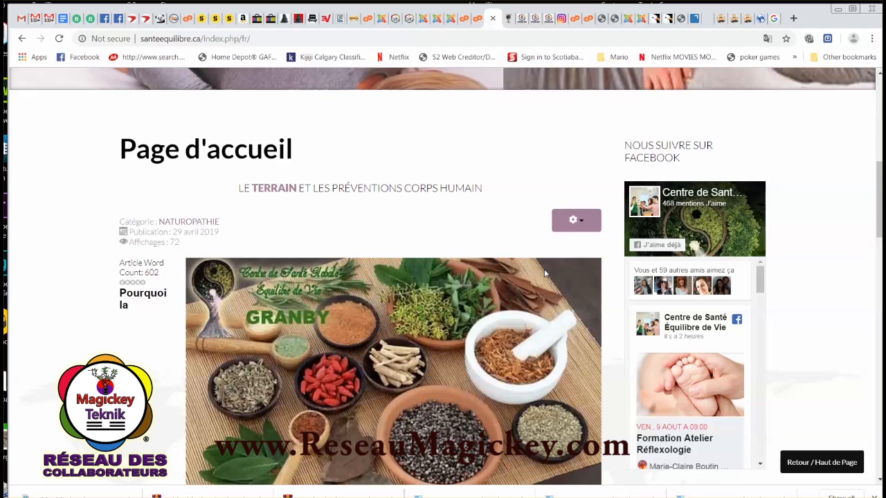
left_click(580, 221)
left_click(543, 270)
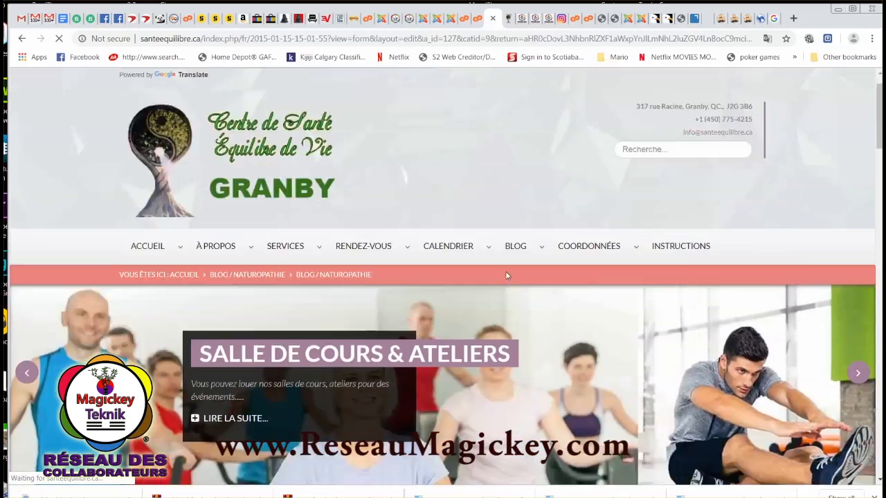
Examine the article's title, body text and images in the editor from beginning to end
scroll(523, 291, "down", 5)
scroll(519, 312, "down", 3)
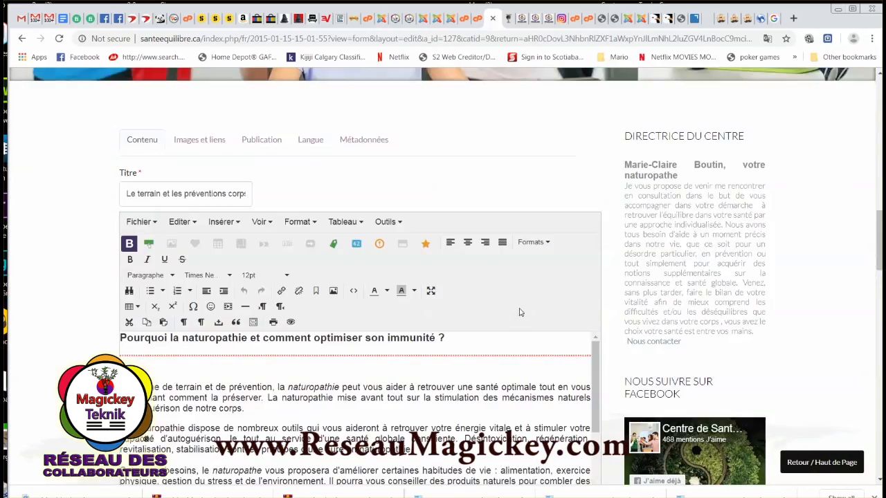
scroll(516, 299, "down", 2)
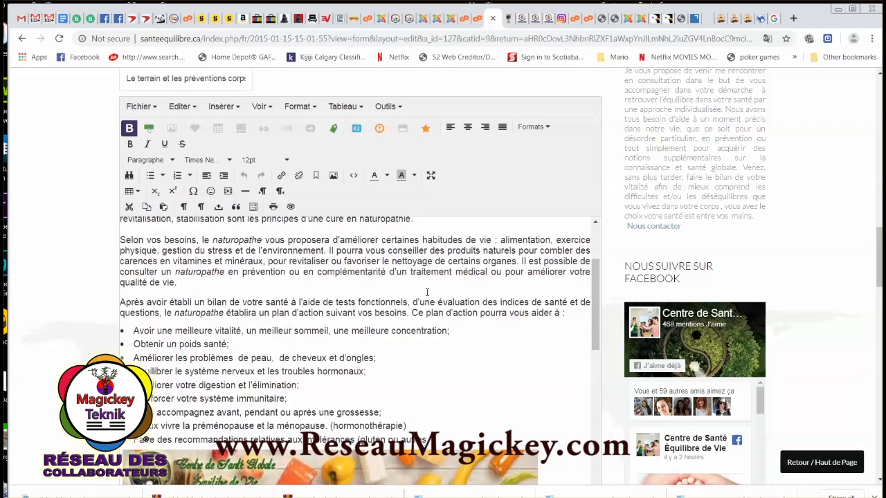
scroll(427, 292, "down", 4)
scroll(425, 302, "up", 10)
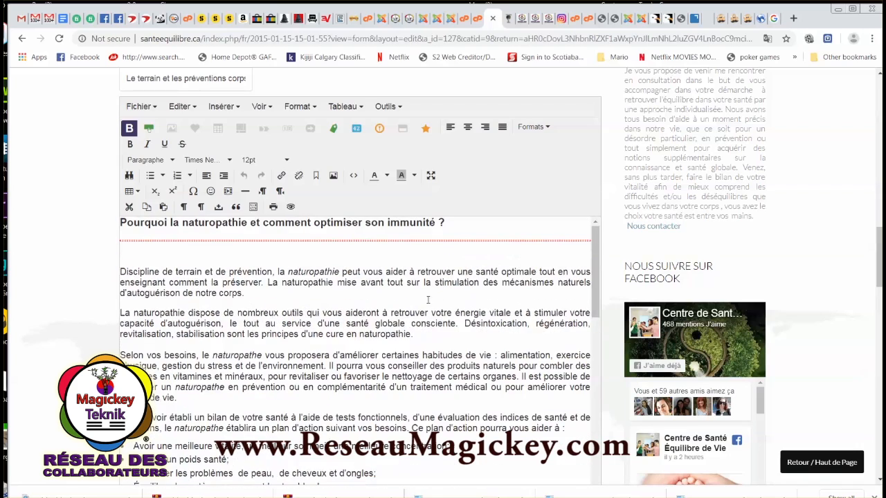
scroll(414, 271, "up", 3)
scroll(423, 355, "down", 2)
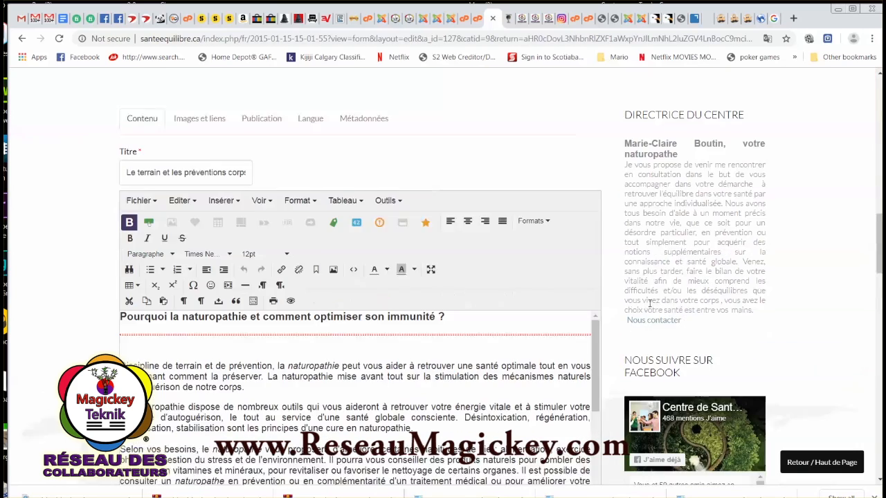
scroll(595, 313, "down", 1)
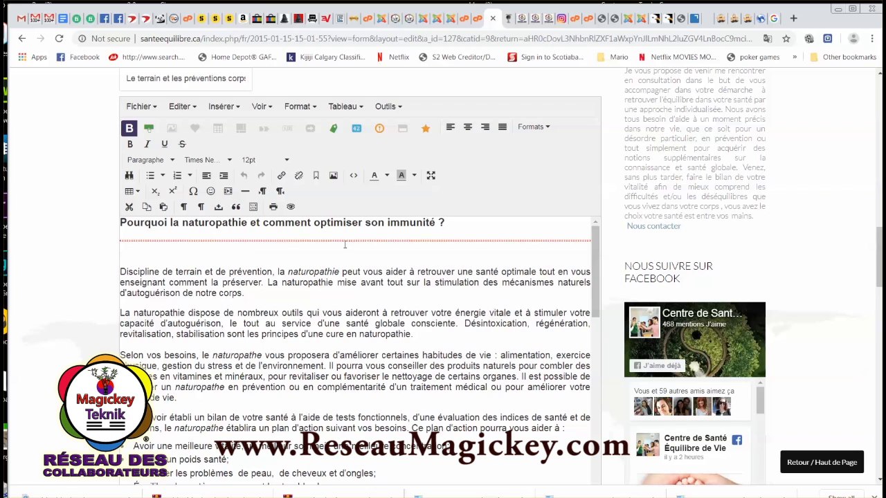
scroll(518, 264, "down", 10)
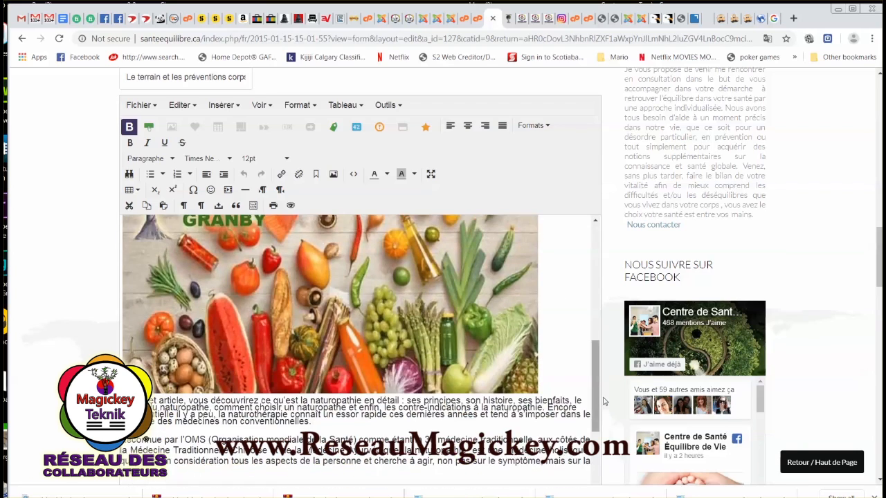
scroll(608, 403, "down", 3)
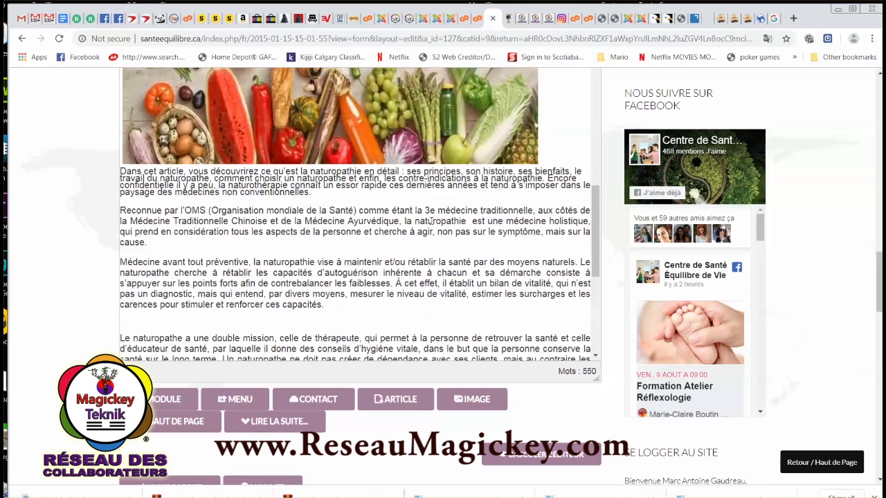
scroll(467, 232, "up", 3)
scroll(497, 215, "up", 10)
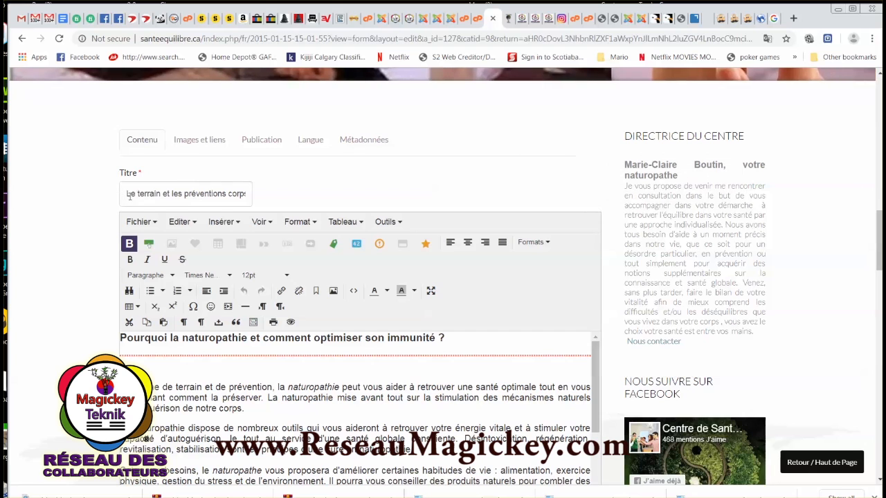
Add a period at the end of the article title "Le terrain et les préventions corps humain" and save the article
left_click_drag(127, 196, 252, 195)
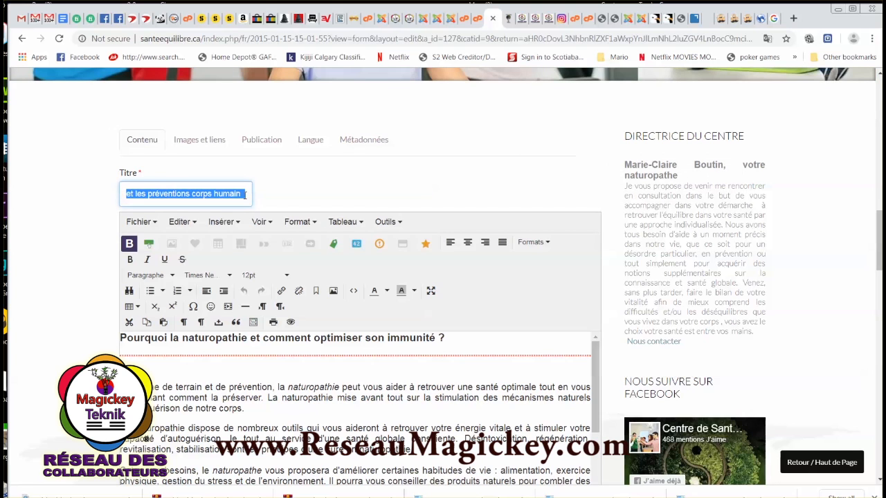
left_click(243, 195)
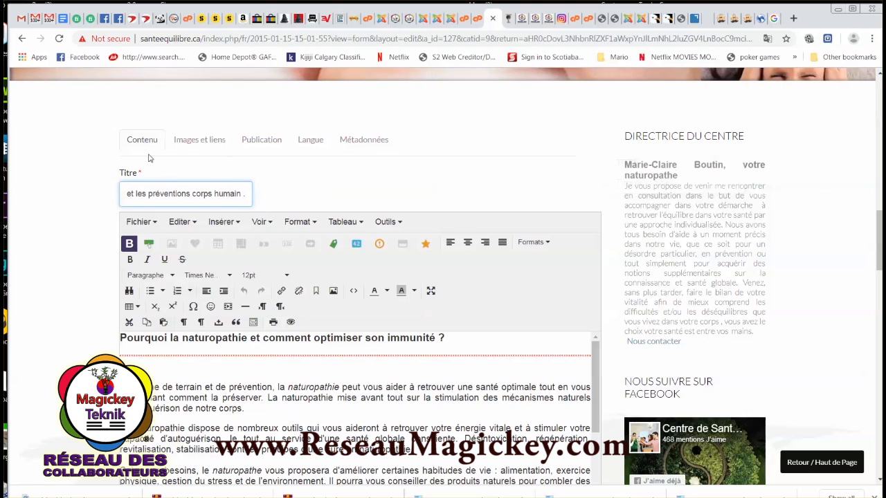
scroll(284, 404, "down", 1)
scroll(284, 404, "down", 10)
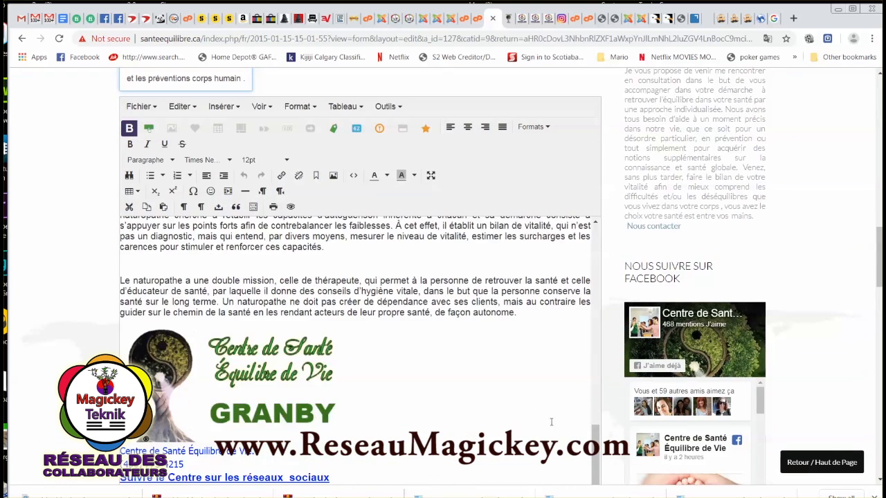
scroll(535, 432, "down", 10)
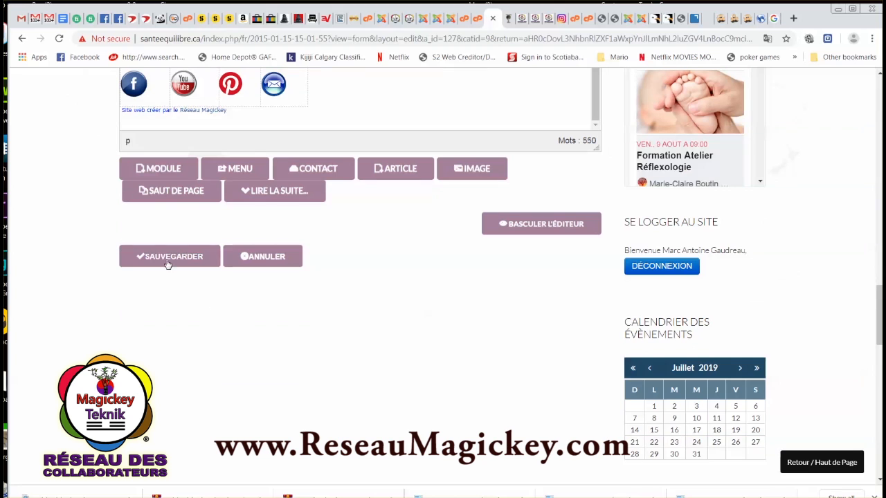
left_click(167, 262)
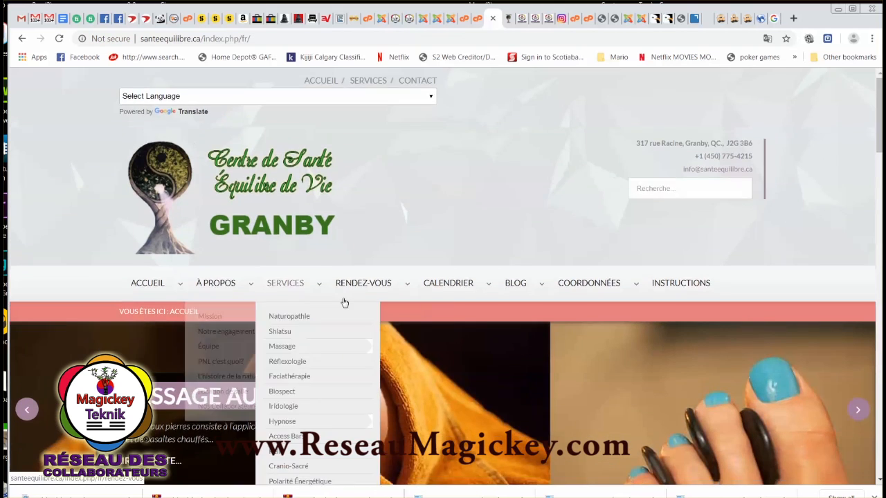
Reopen the home page article "Le terrain et les préventions corps humain" for editing
scroll(367, 312, "down", 5)
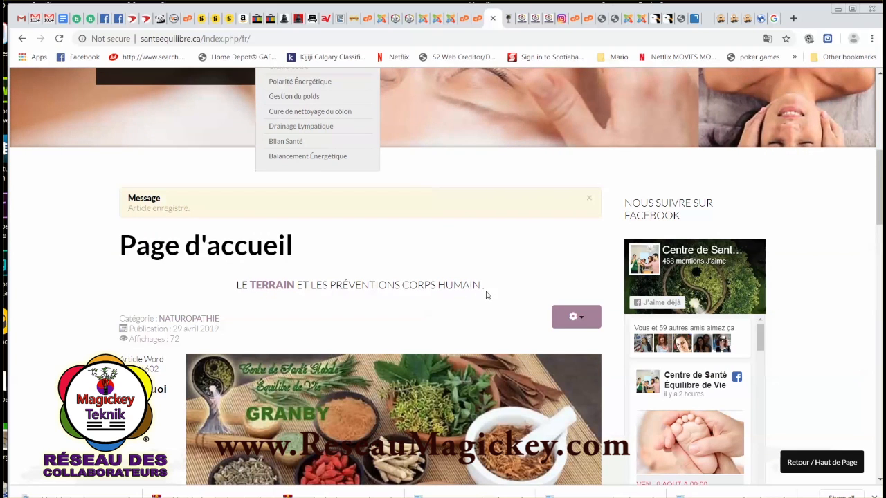
left_click(579, 321)
left_click(543, 363)
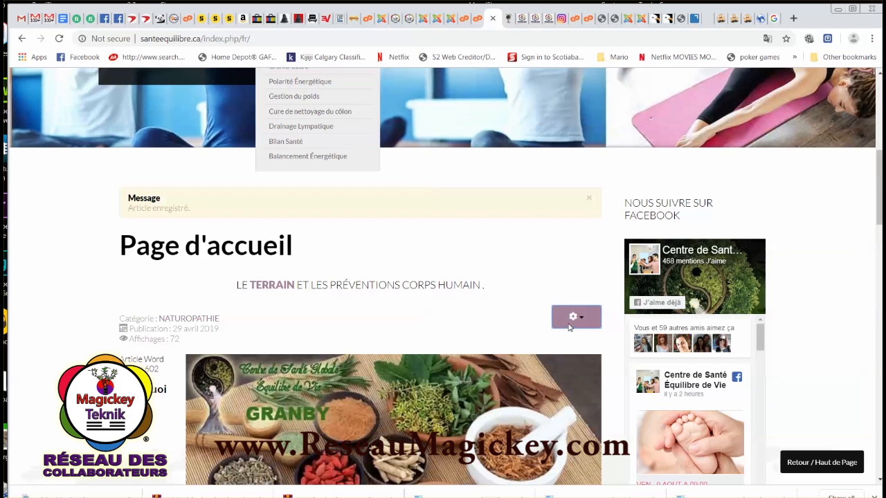
left_click(579, 317)
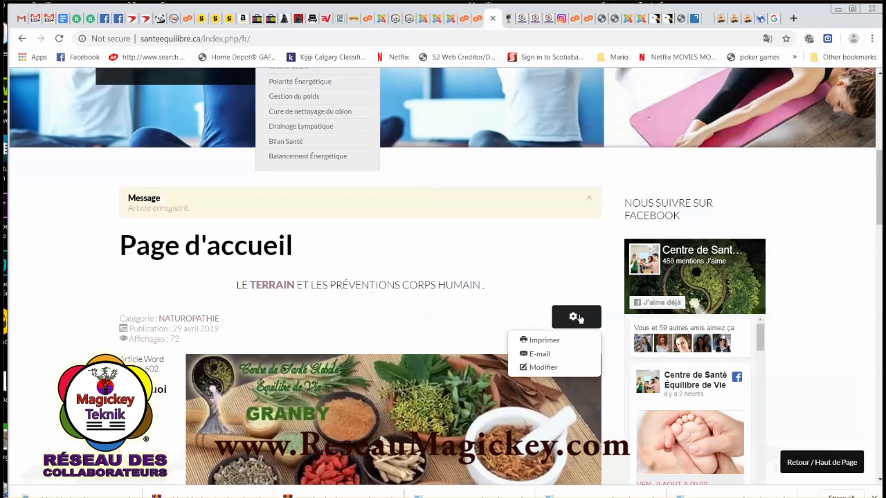
left_click(542, 367)
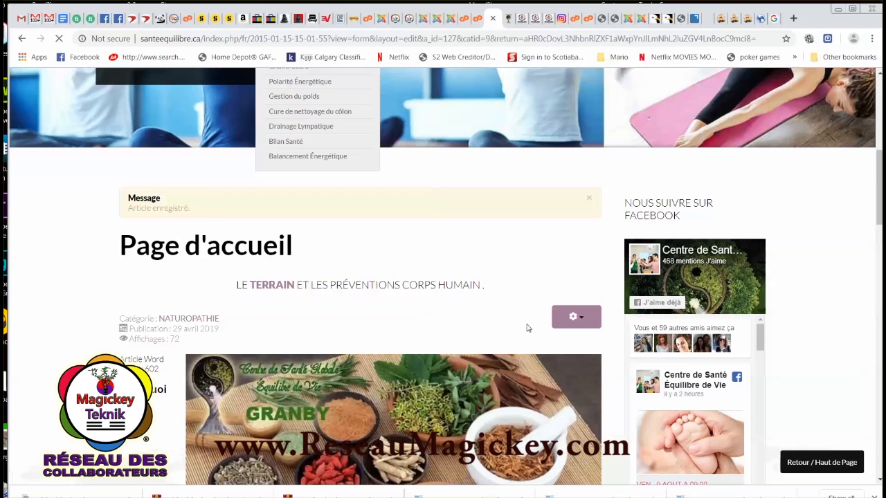
Remove the final period from the title "Le terrain et les préventions corps humain" and save the article
scroll(484, 337, "down", 8)
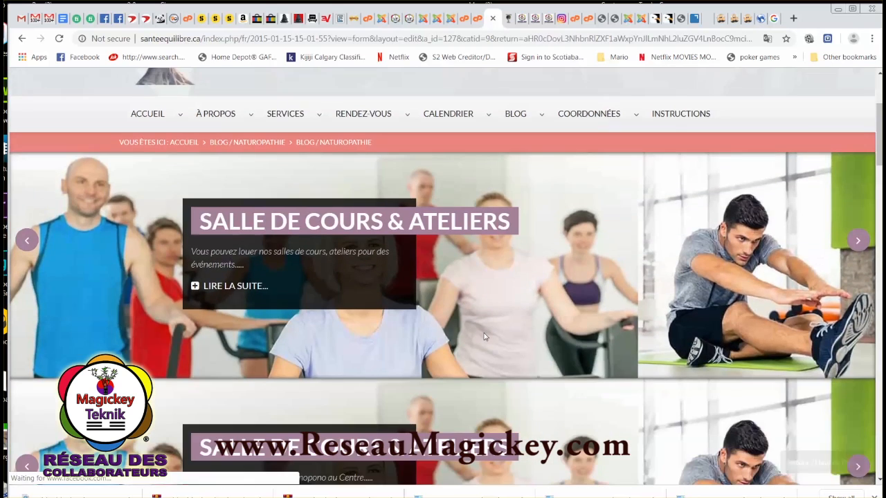
scroll(484, 338, "down", 10)
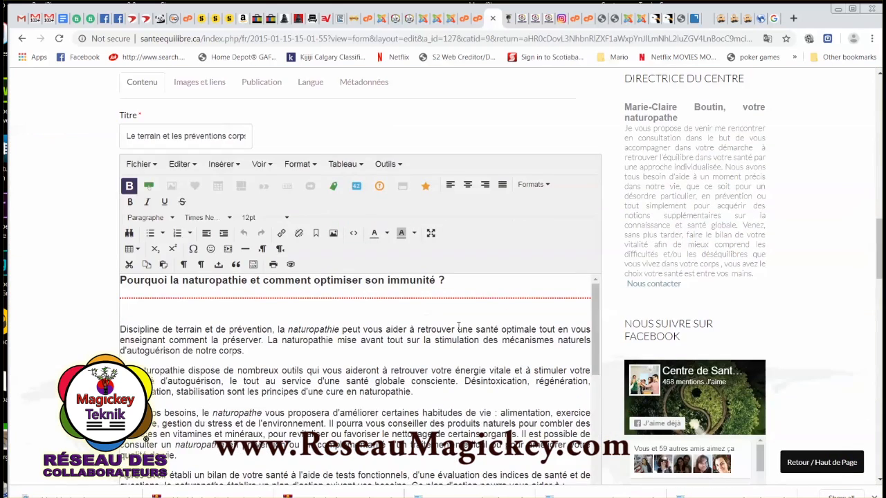
left_click_drag(184, 137, 275, 145)
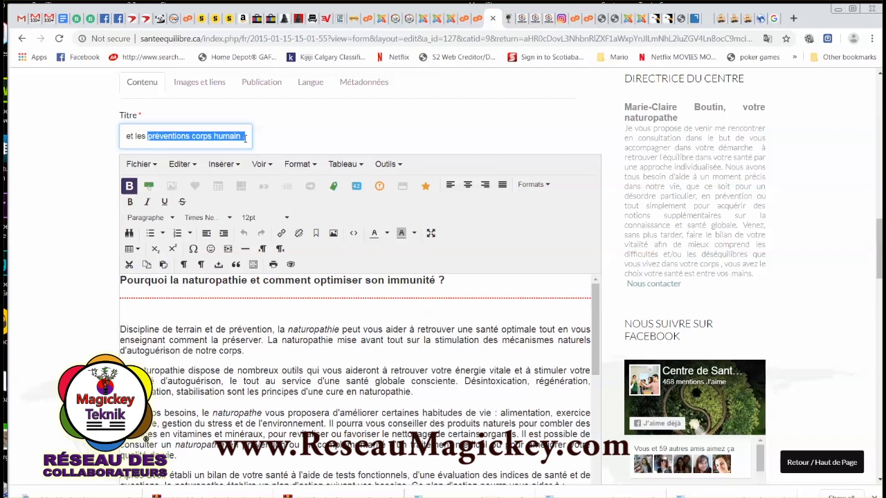
left_click(245, 138)
key("BackSpace")
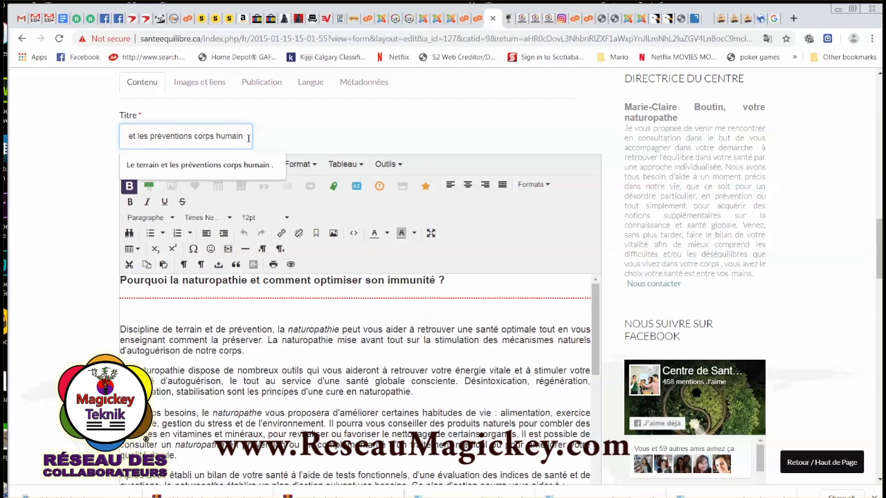
left_click(296, 142)
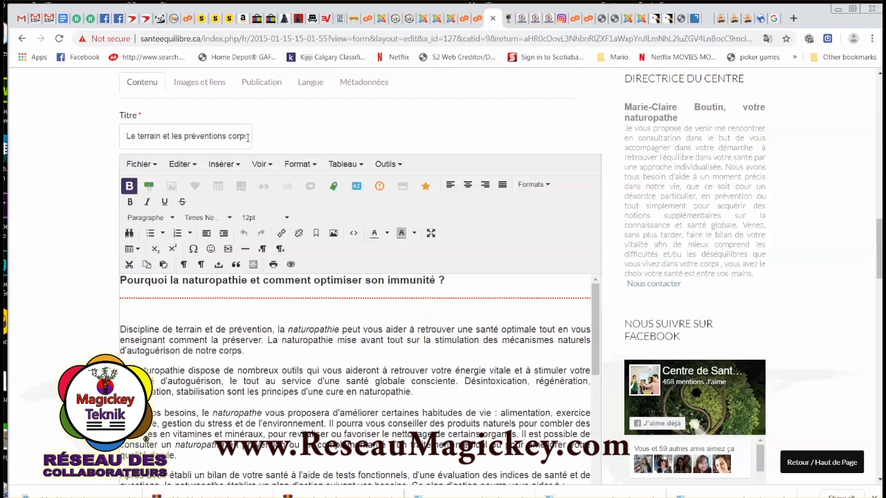
scroll(483, 335, "down", 15)
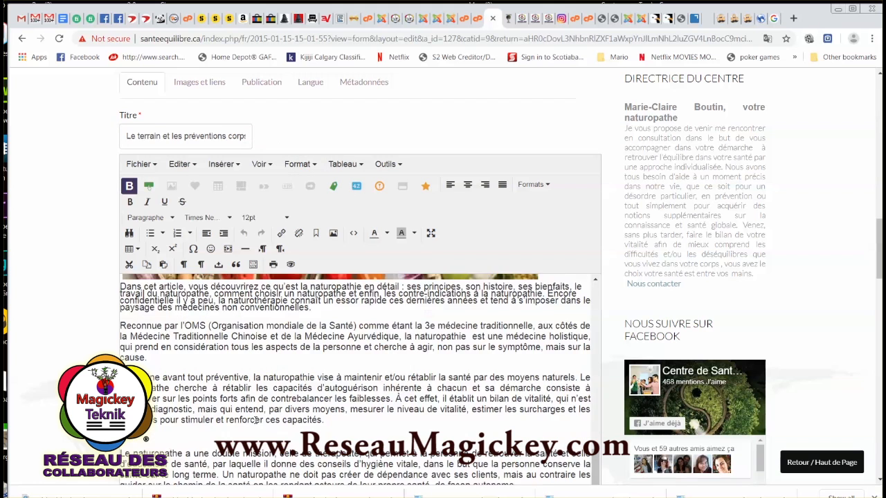
scroll(330, 414, "down", 2)
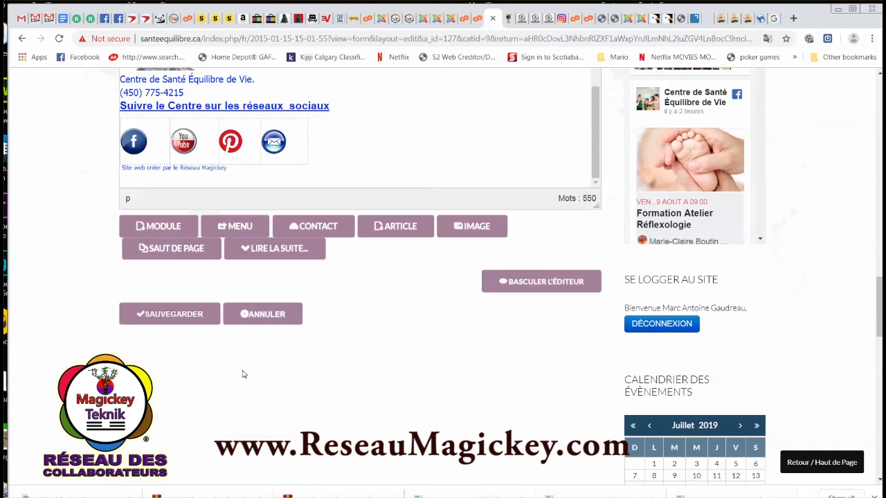
left_click(183, 315)
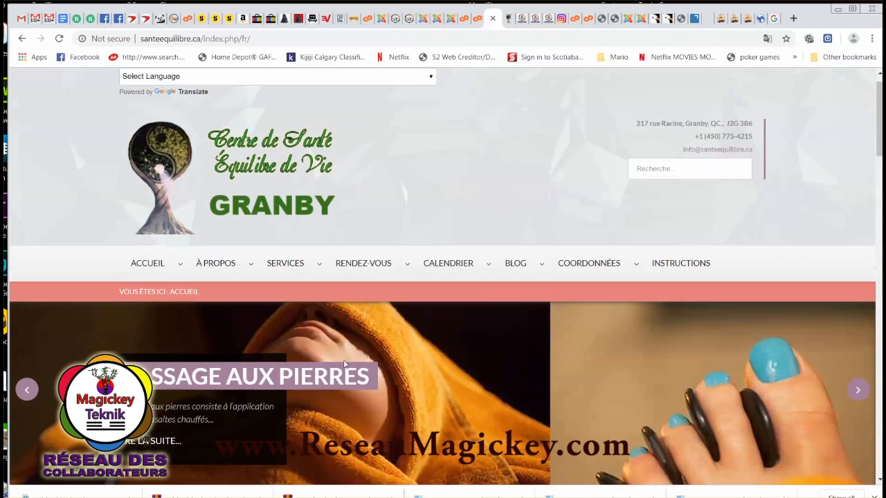
Open the blog's "Rajouter un Article" form to create a new article
scroll(345, 365, "down", 5)
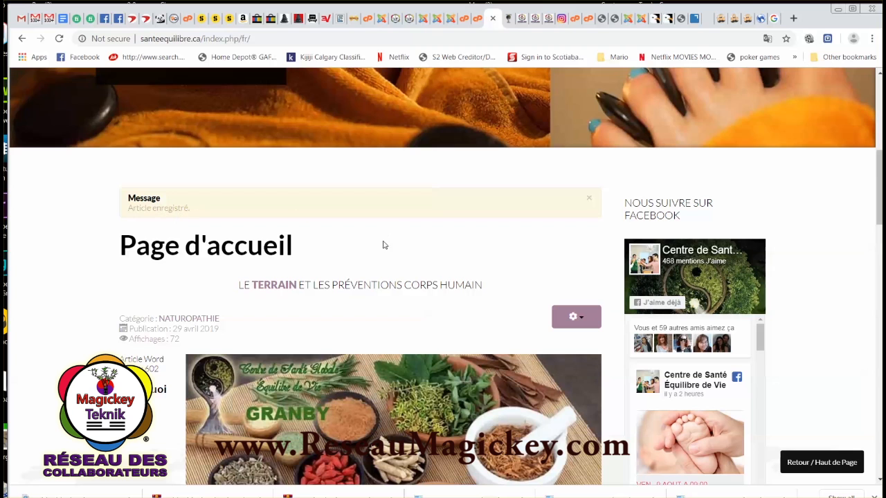
scroll(524, 245, "up", 6)
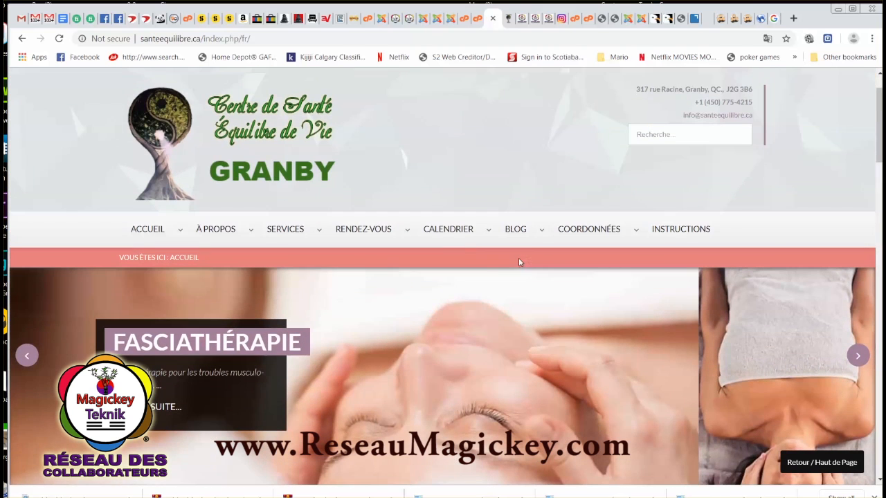
mouse_move(513, 244)
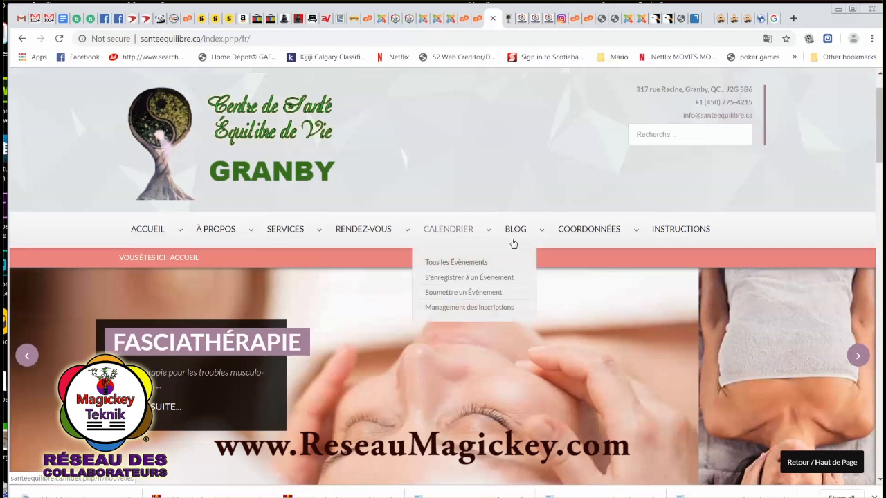
mouse_move(538, 237)
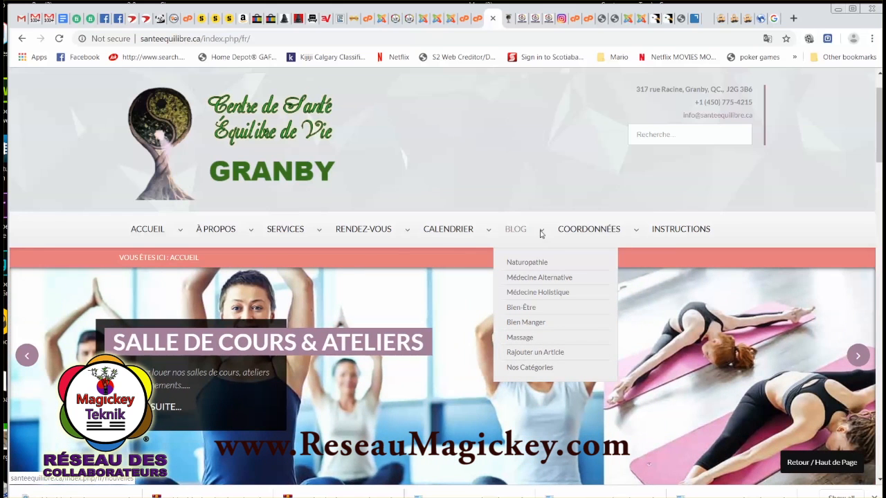
left_click(533, 354)
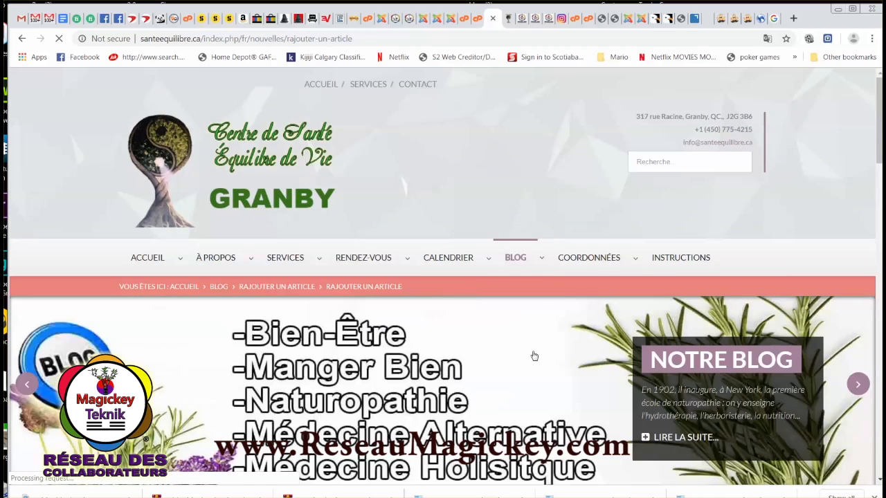
scroll(517, 346, "down", 5)
scroll(516, 347, "down", 6)
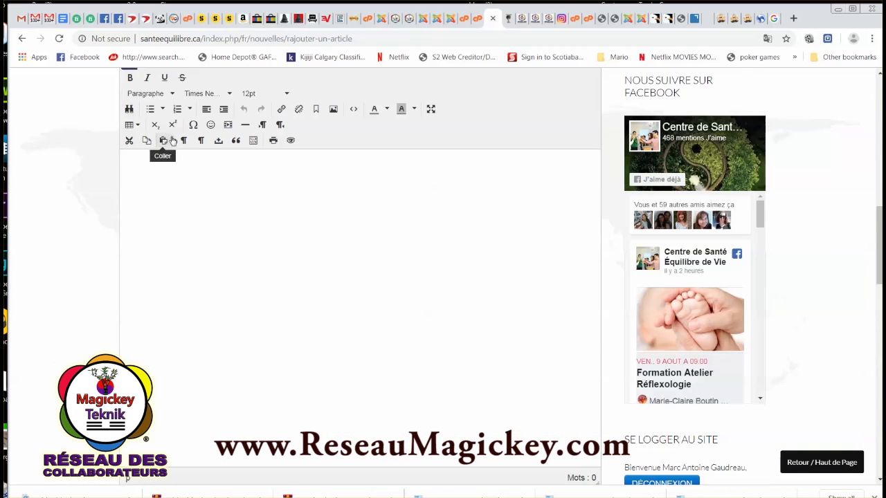
left_click(166, 155)
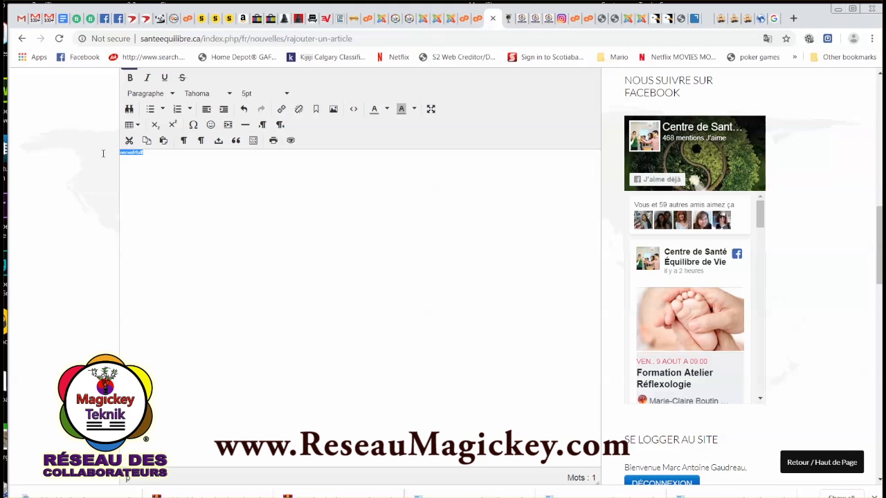
left_click(284, 94)
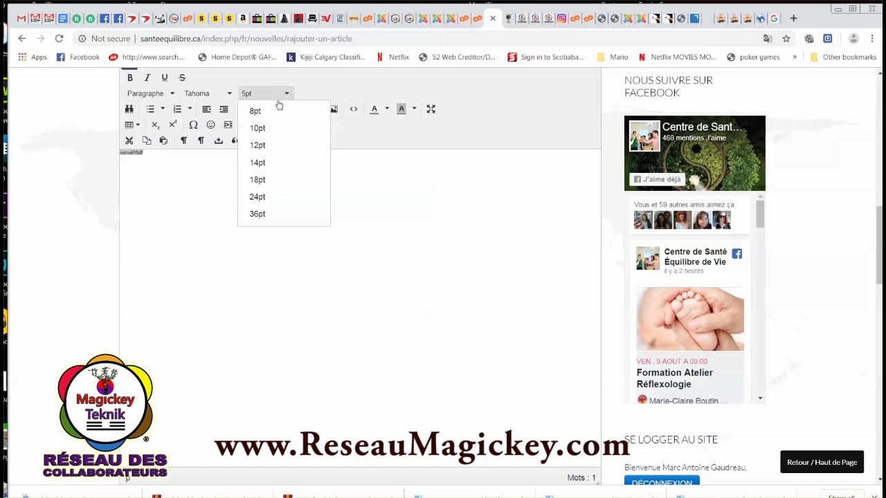
left_click(257, 145)
left_click(184, 168)
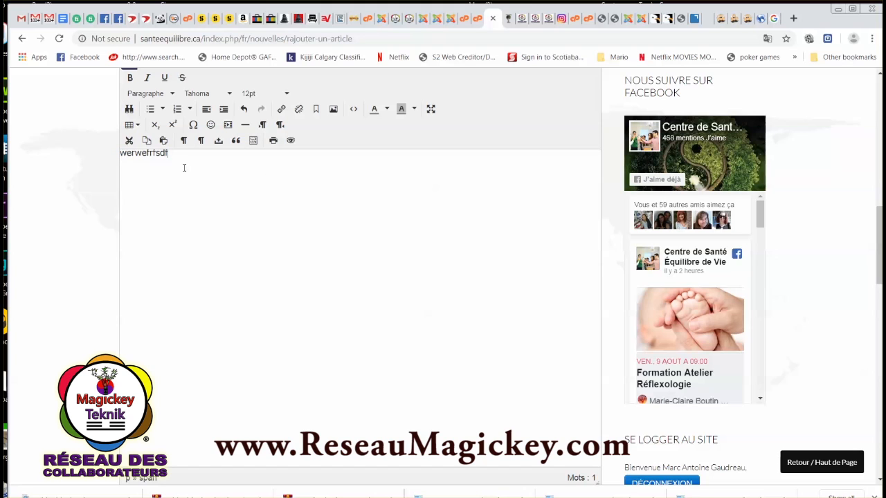
left_click_drag(120, 153, 116, 155)
key("BackSpace")
Enter "Bal Bla Bla Bla" in the empty article body and set its font size to 12pt
left_click_drag(158, 154, 107, 150)
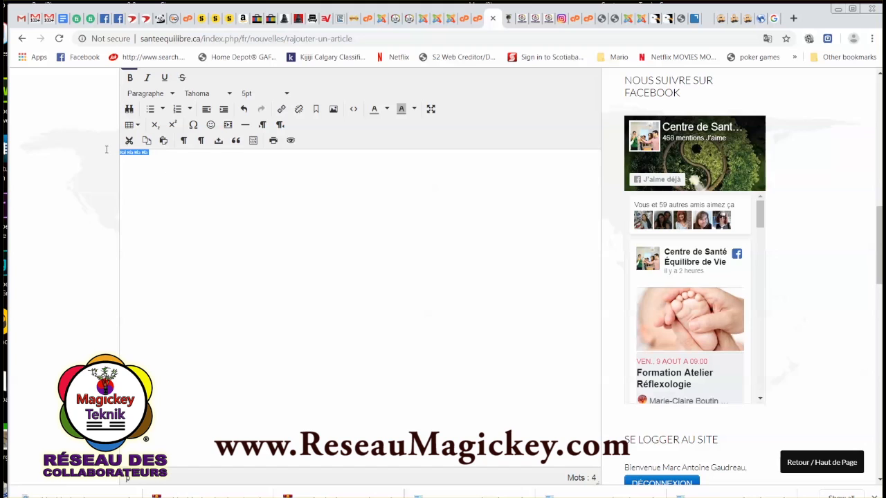
left_click(282, 93)
left_click(260, 145)
Paste the copied text below the "Bal Bla Bla Bla" line and set the pasted text's font size to 12pt
left_click(171, 174)
key("ctrl+v")
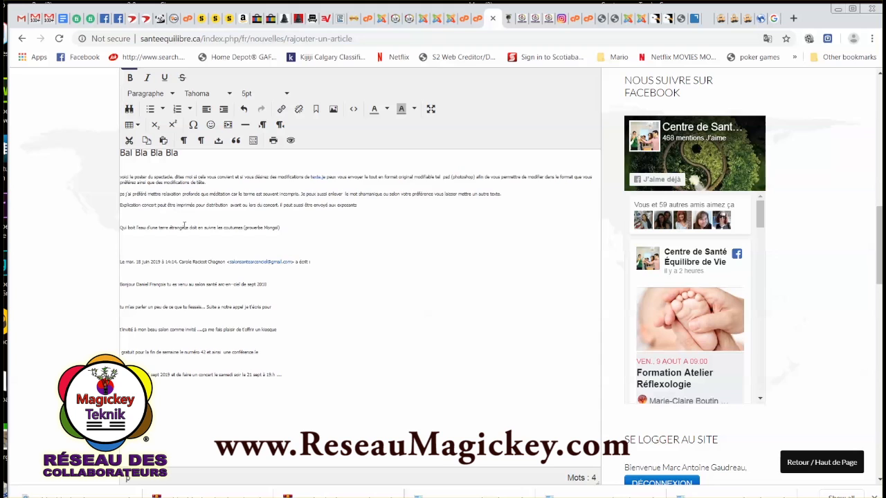
left_click_drag(125, 395, 91, 171)
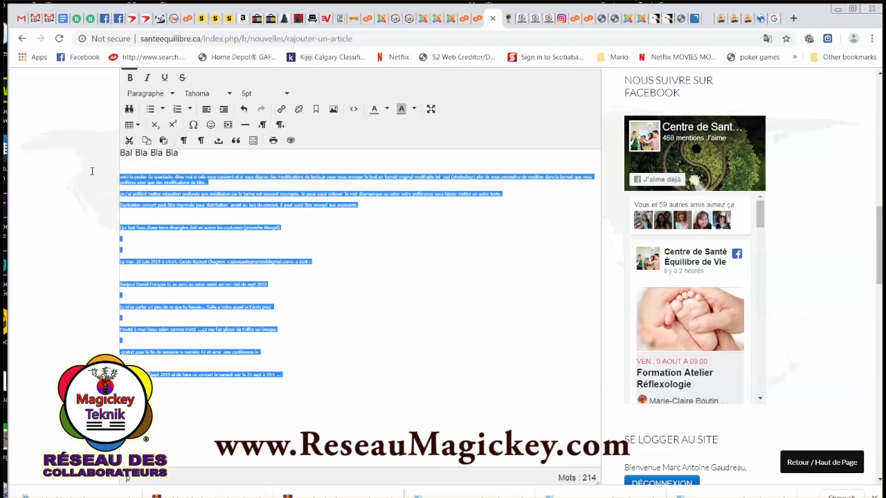
left_click(285, 94)
left_click(262, 147)
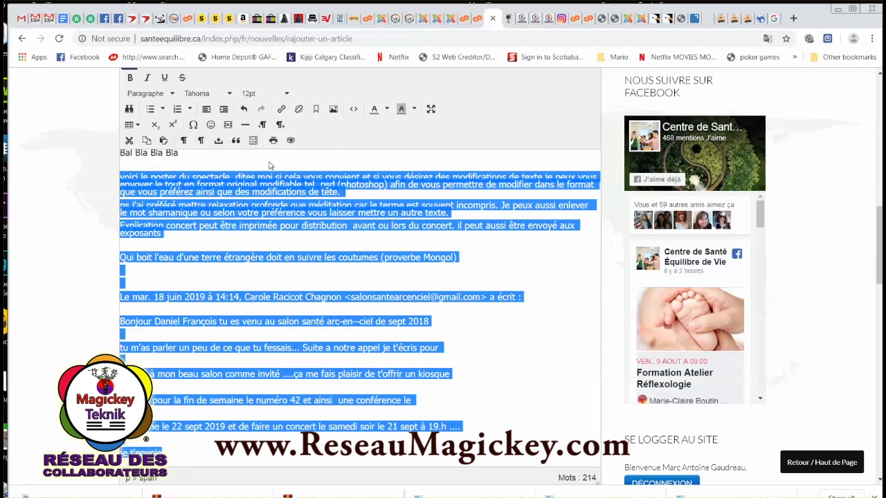
left_click(302, 248)
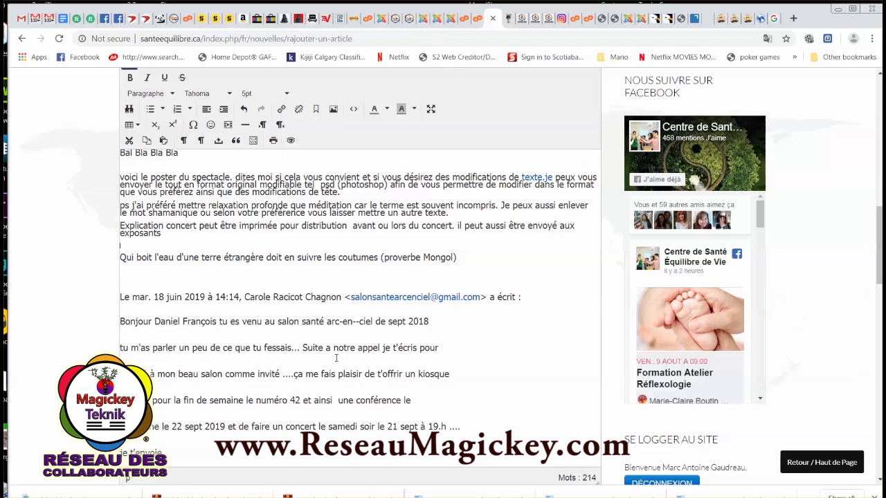
Make the "Bal Bla Bla Bla" line at the start of the article bold and set its font size to 14pt
scroll(338, 406, "up", 4)
scroll(218, 303, "down", 3)
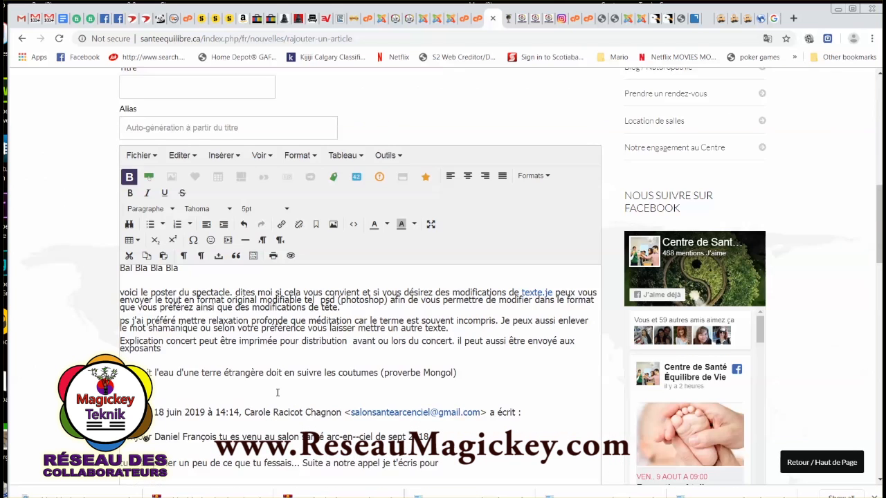
left_click(197, 213)
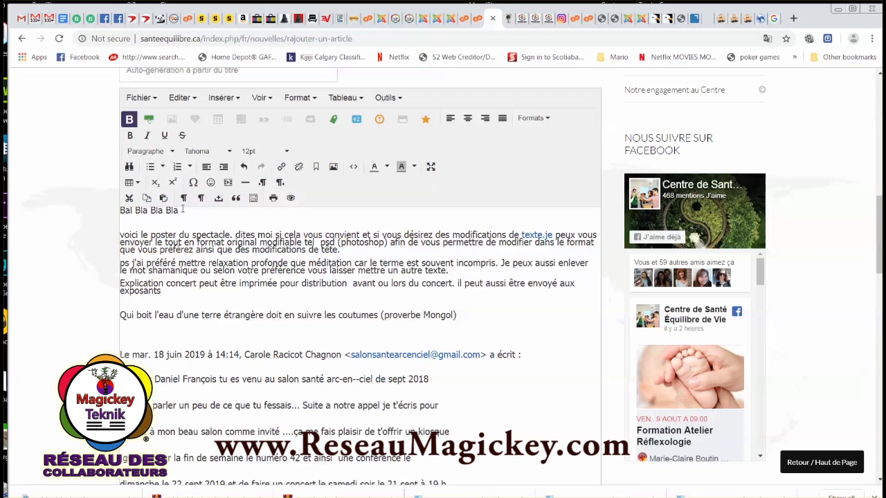
left_click_drag(182, 211, 105, 211)
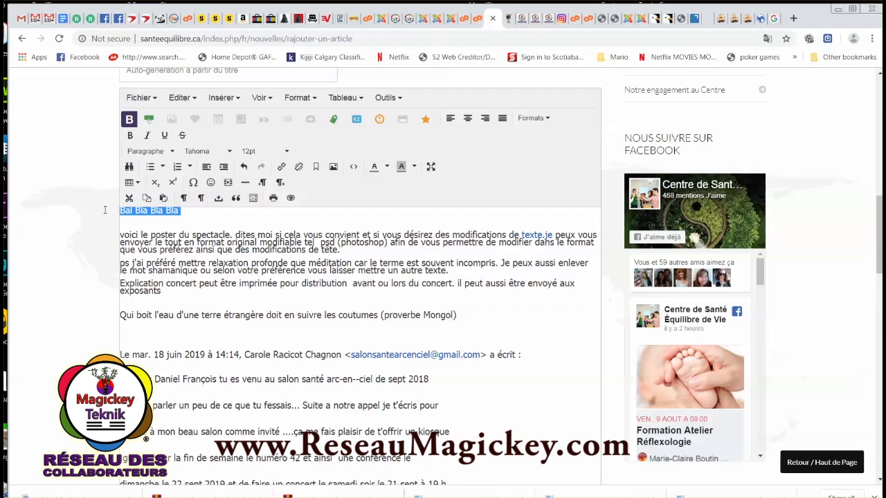
left_click(129, 135)
left_click(190, 235)
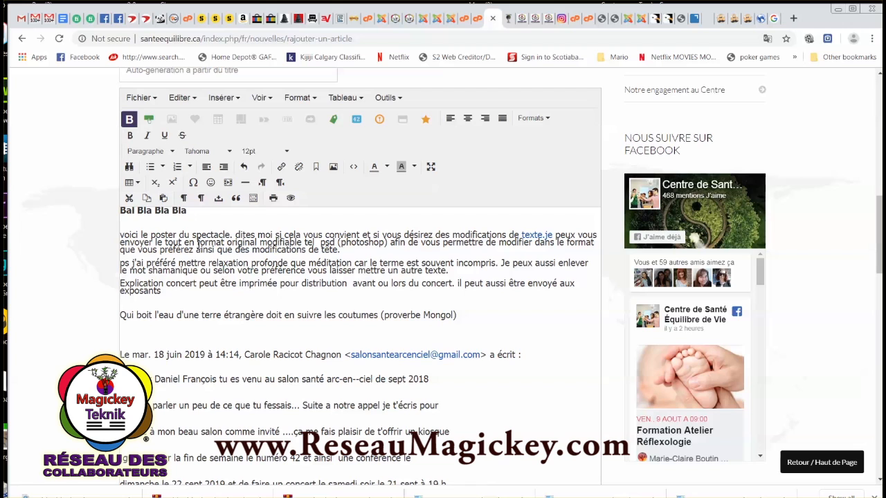
left_click_drag(192, 210, 91, 210)
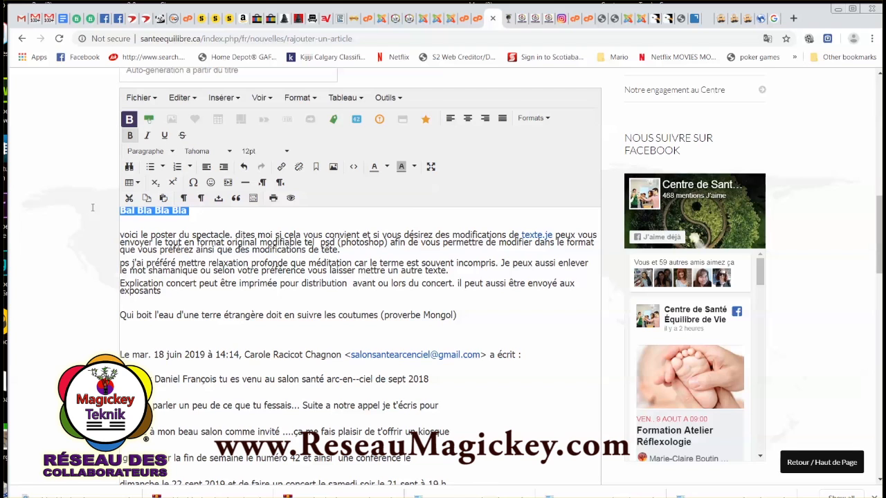
left_click(287, 151)
left_click(262, 223)
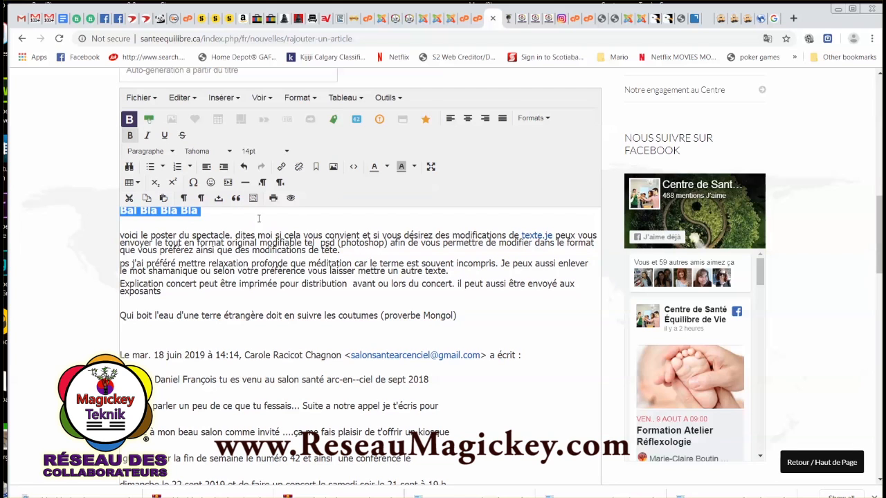
Add "....." and a line break after "Bal Bla Bla Bla" and insert a "Lire la suite" break there
left_click(206, 211)
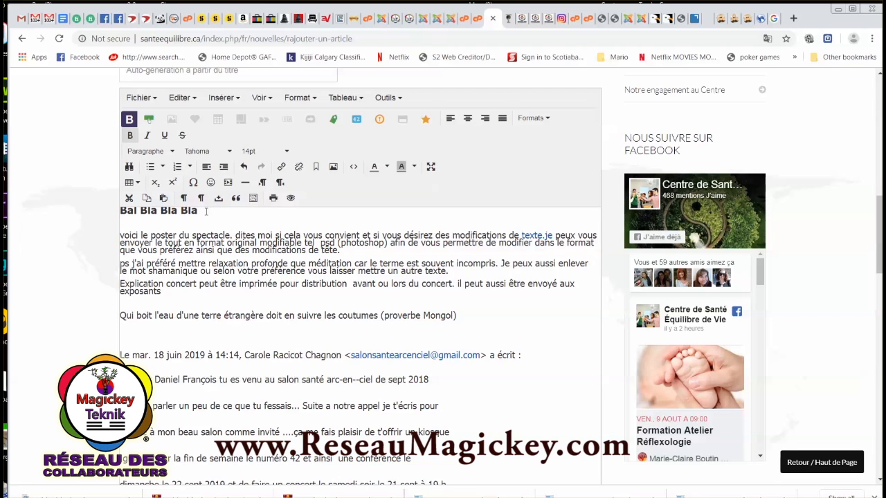
type(".....")
key("Return")
scroll(466, 350, "down", 4)
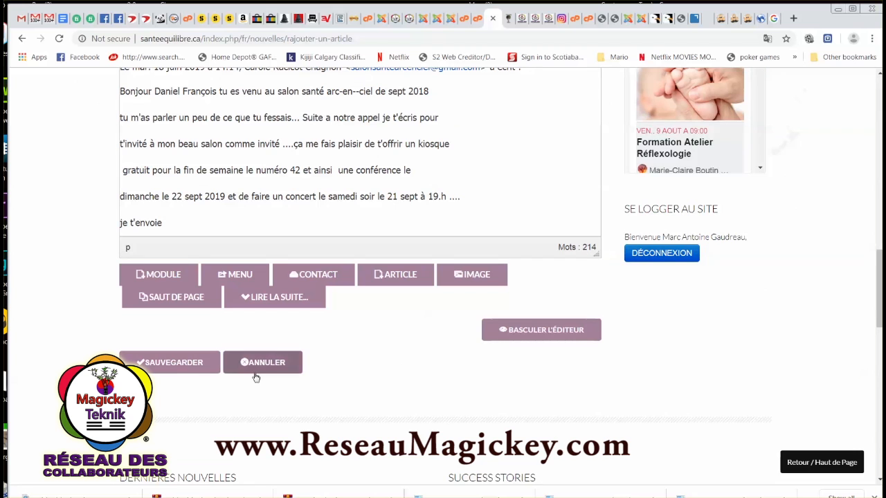
left_click(277, 299)
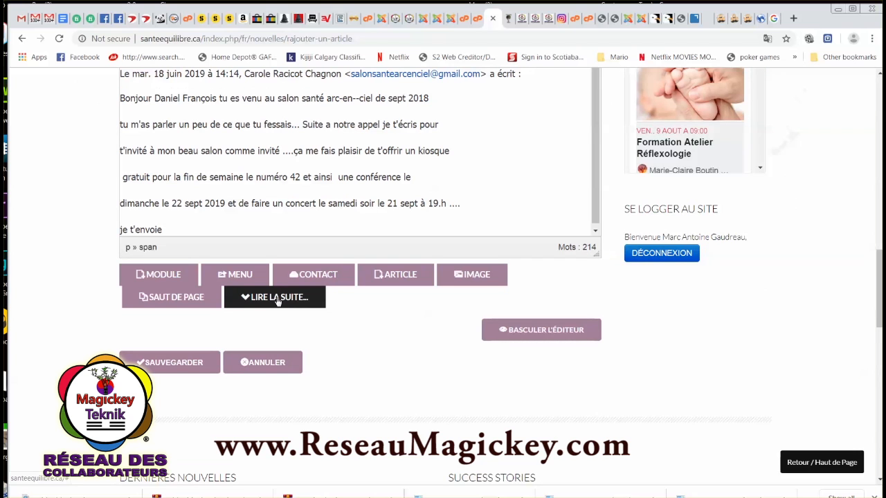
Enter "Un test Joomla Article 3.9.8" as the article's title, leaving the alias empty
scroll(318, 196, "up", 4)
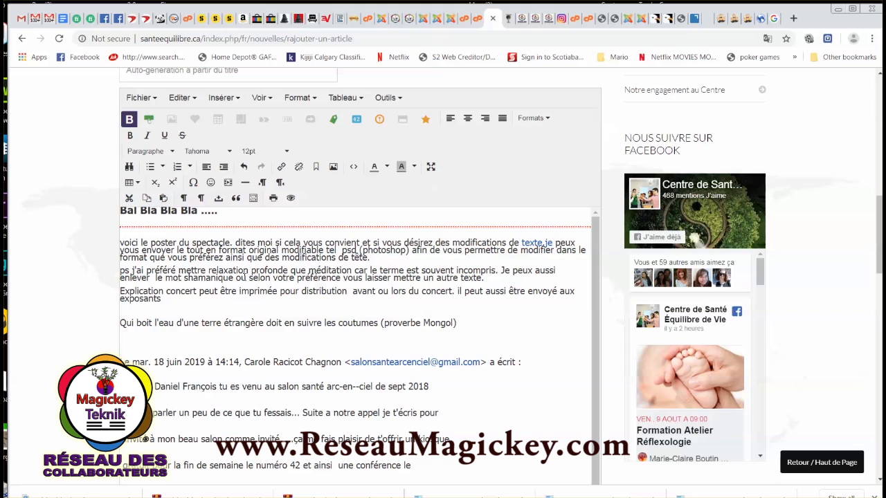
scroll(304, 307, "up", 2)
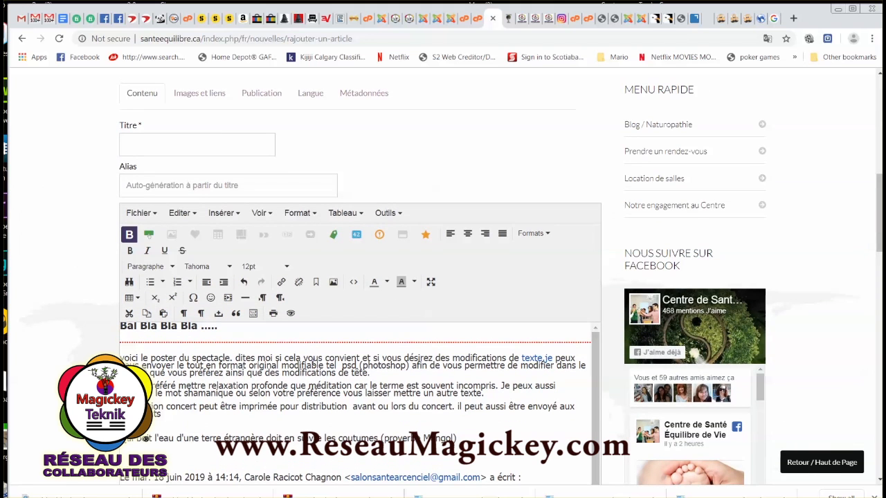
left_click(160, 145)
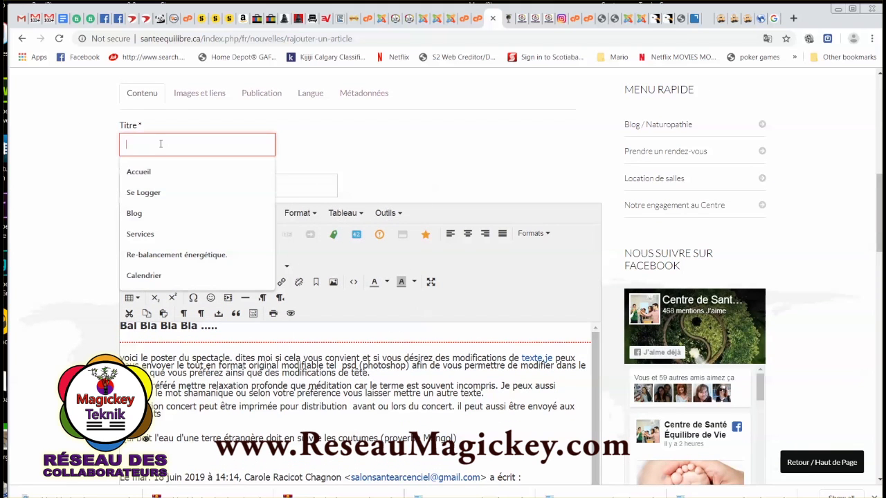
type("Un")
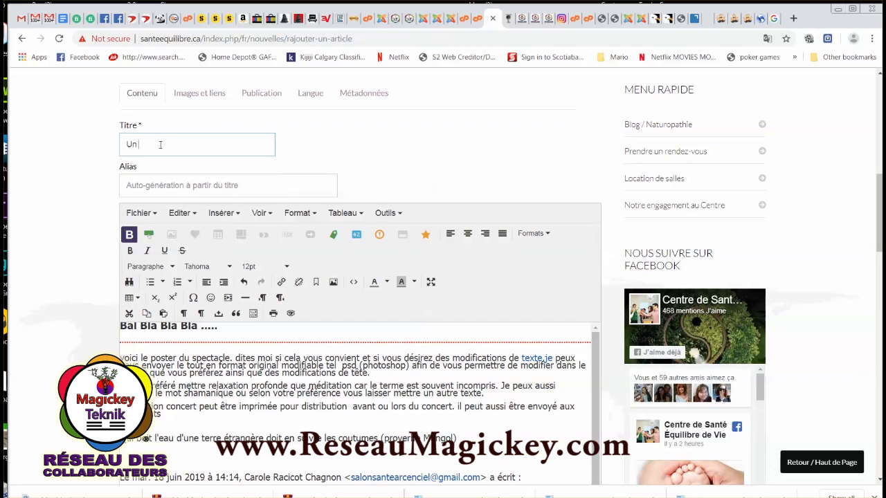
type(" test Joomla Article 3.9.8")
left_click(302, 151)
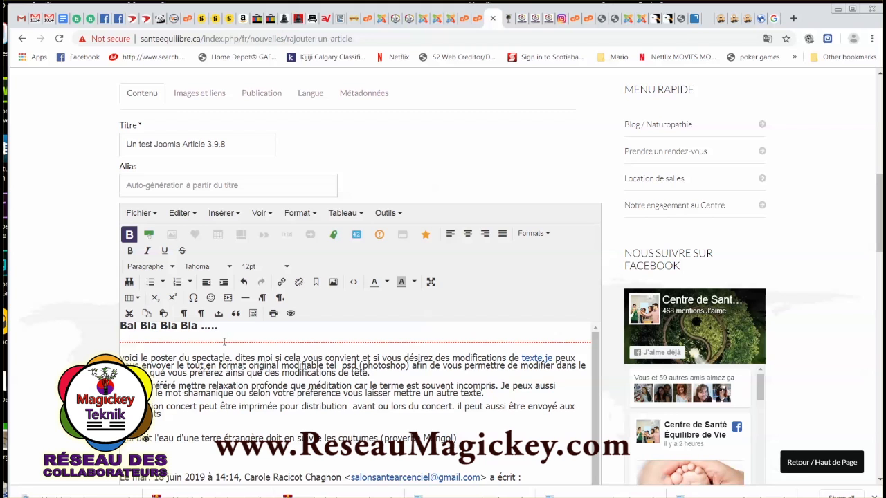
Remove the "Lire la suite" break below the "Bal Bla Bla Bla ....." line and put an empty line in its place
scroll(584, 390, "down", 10)
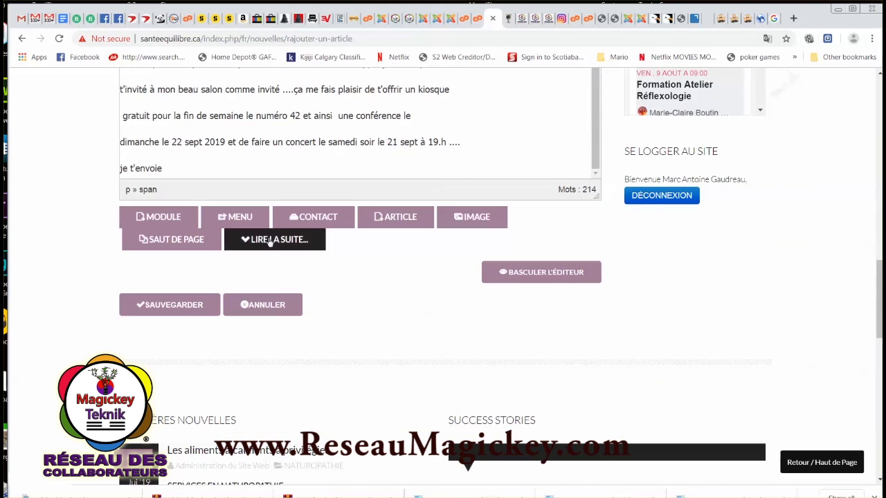
left_click(275, 241)
scroll(390, 247, "up", 10)
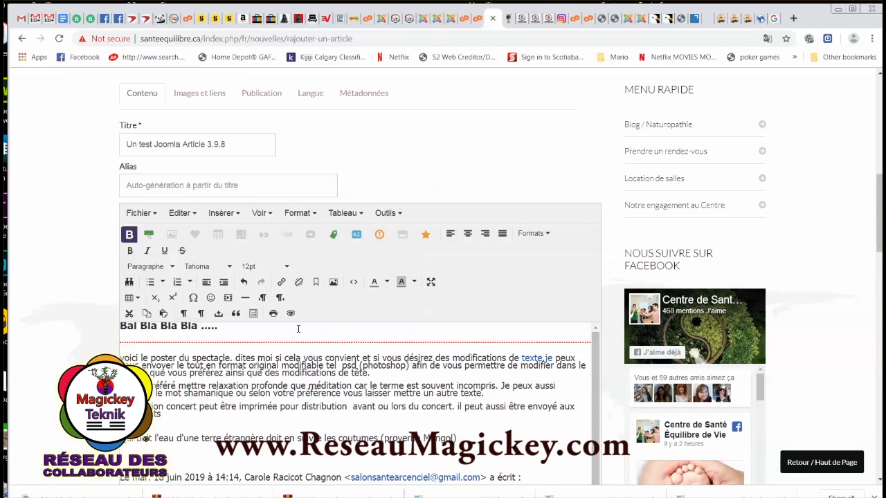
mouse_move(298, 329)
left_mouse_down()
mouse_move(304, 355)
mouse_move(303, 340)
left_mouse_up()
left_click(121, 338)
key("Delete")
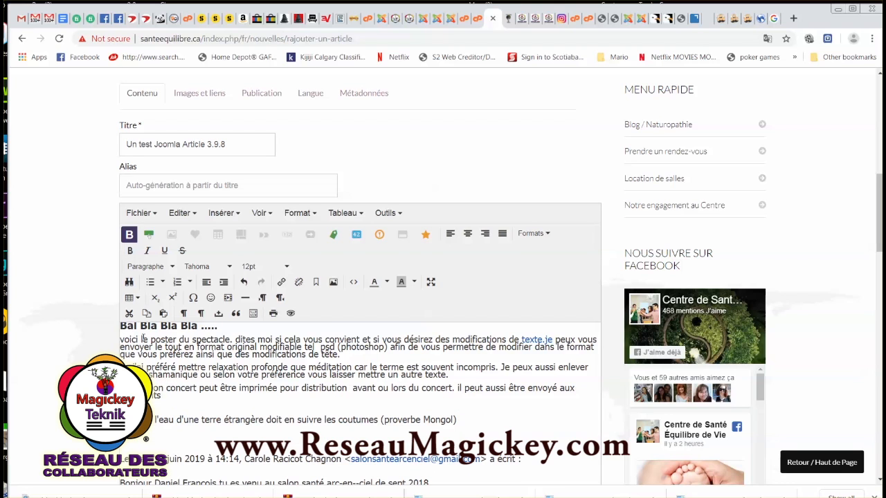
key("Return")
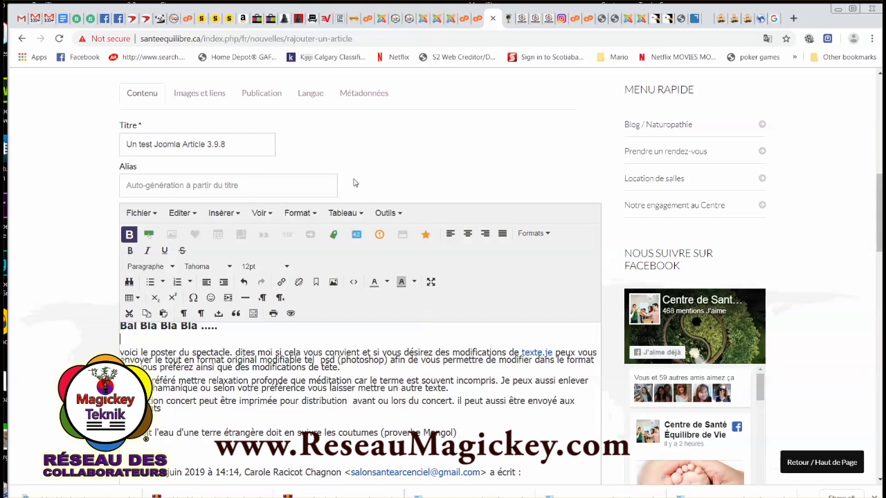
Set the article's category to "Les Massages (fr-FR)" in its publication settings
scroll(354, 183, "up", 3)
left_click(206, 210)
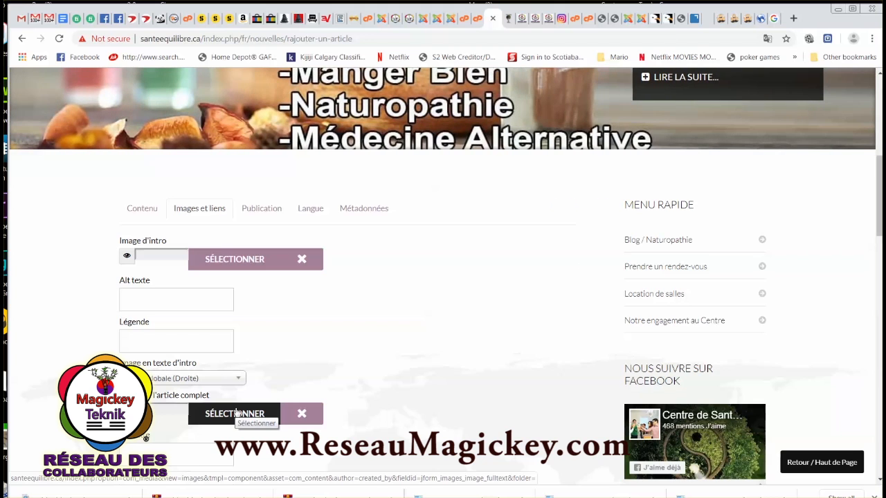
left_click(263, 209)
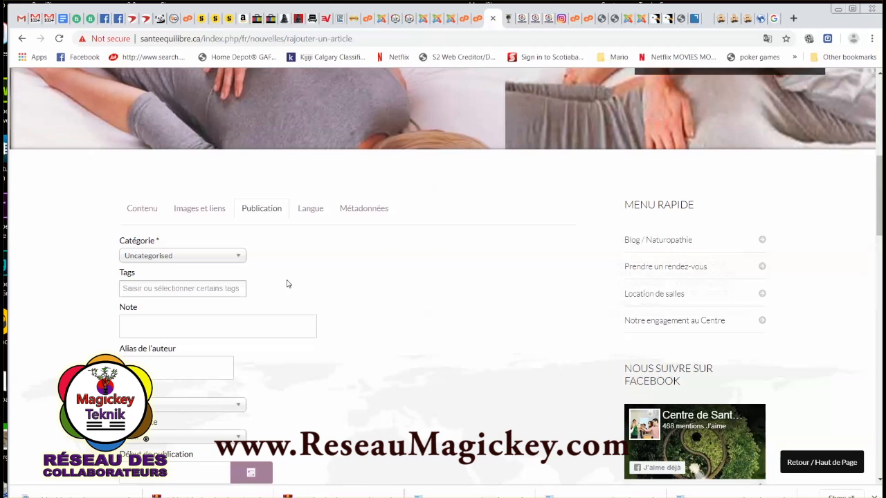
scroll(287, 280, "down", 1)
left_click(238, 199)
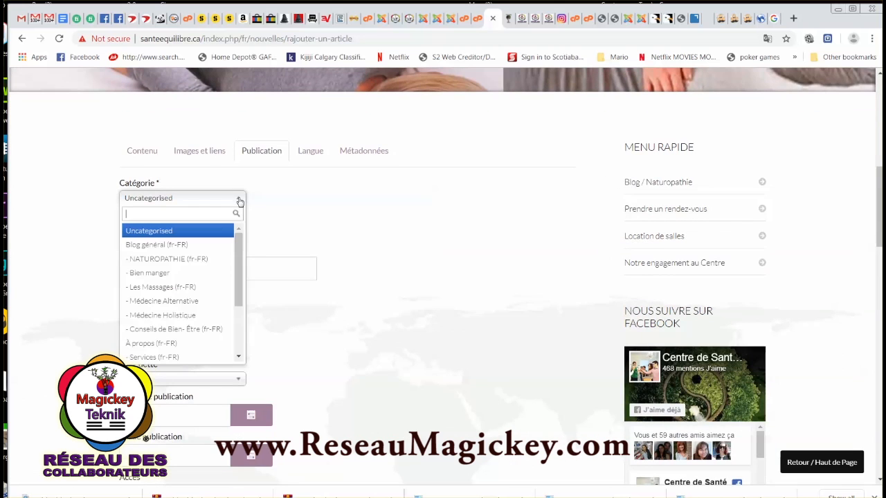
left_click_drag(236, 243, 235, 250)
left_click(239, 199)
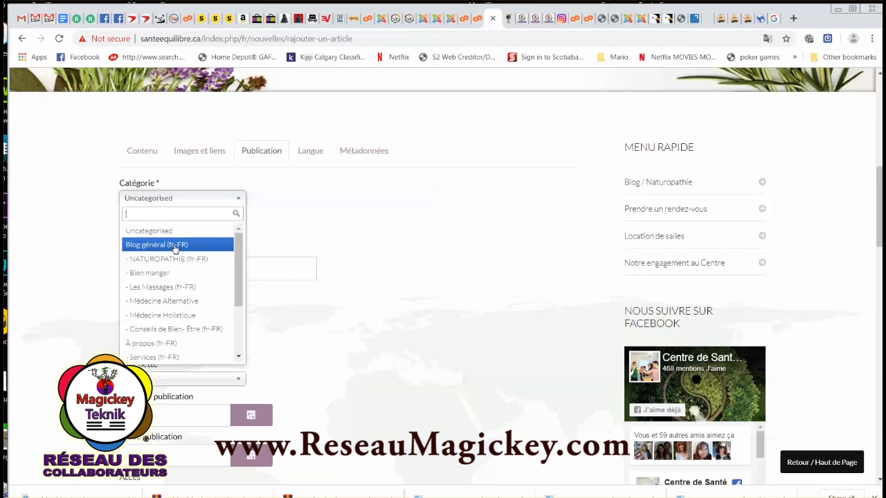
left_click(239, 198)
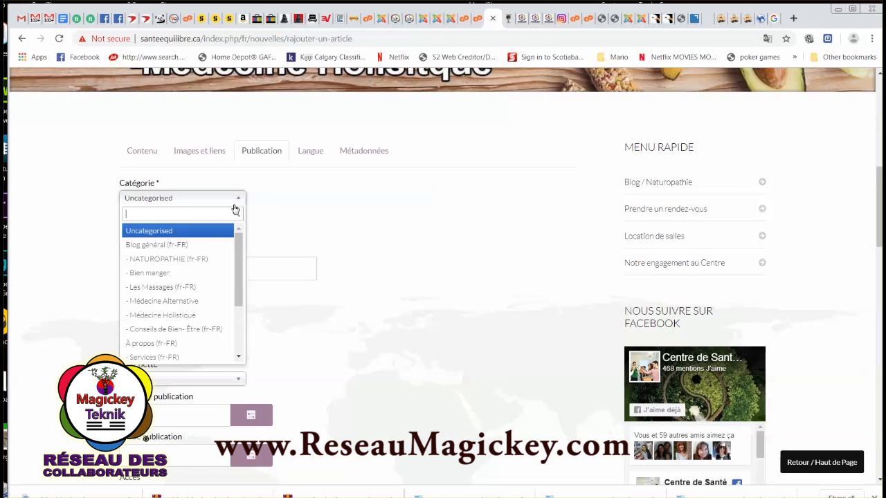
left_click(179, 290)
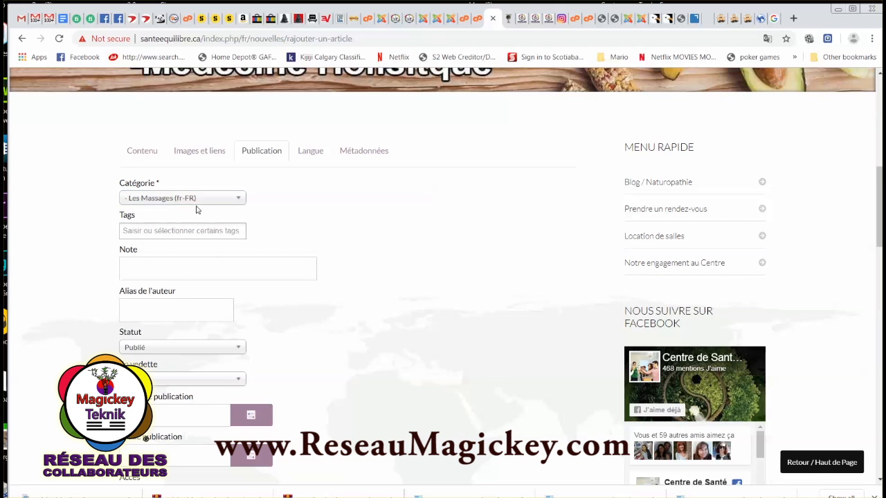
left_click(235, 199)
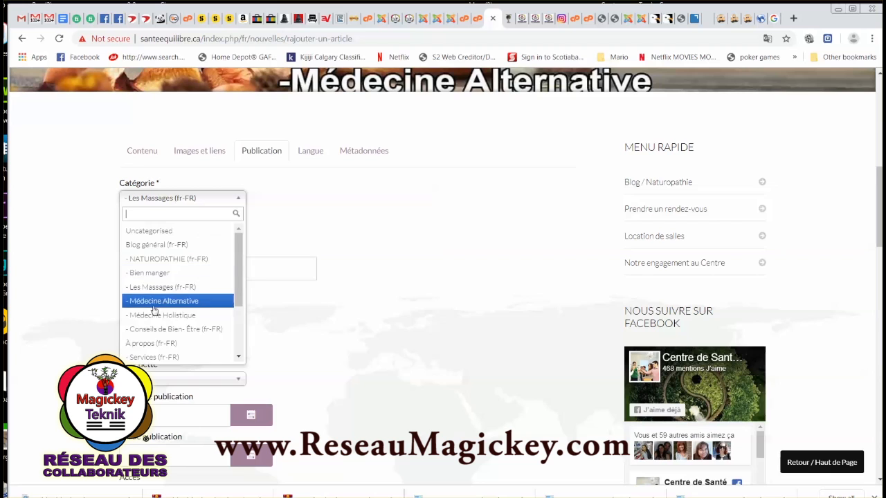
key("Escape")
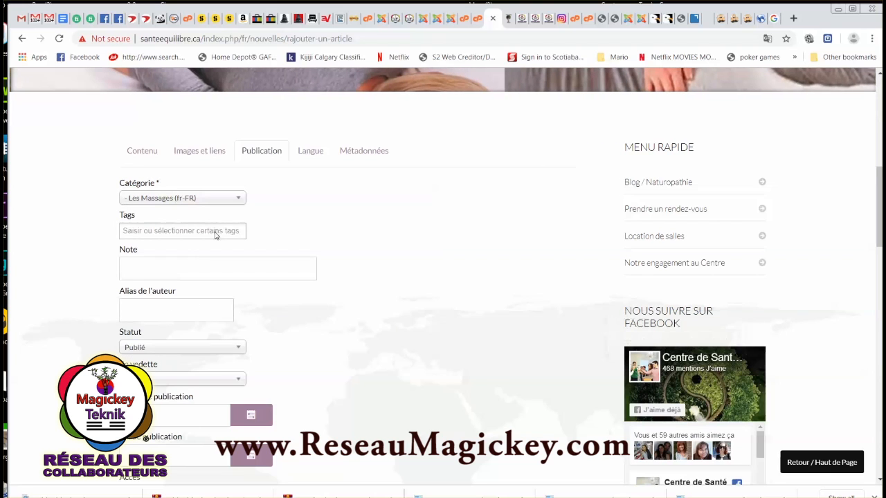
Leave the tags empty and set the article's publication start date to 10-07-2019
left_click(304, 217)
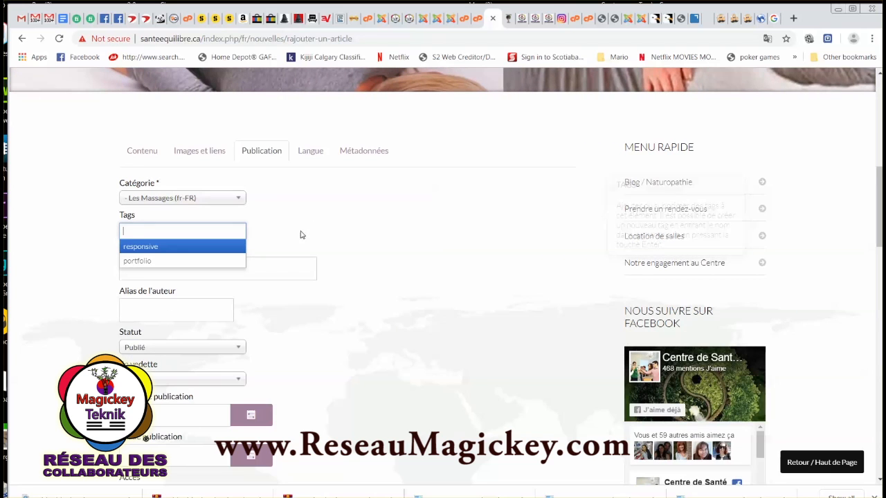
left_click(299, 234)
scroll(291, 249, "down", 2)
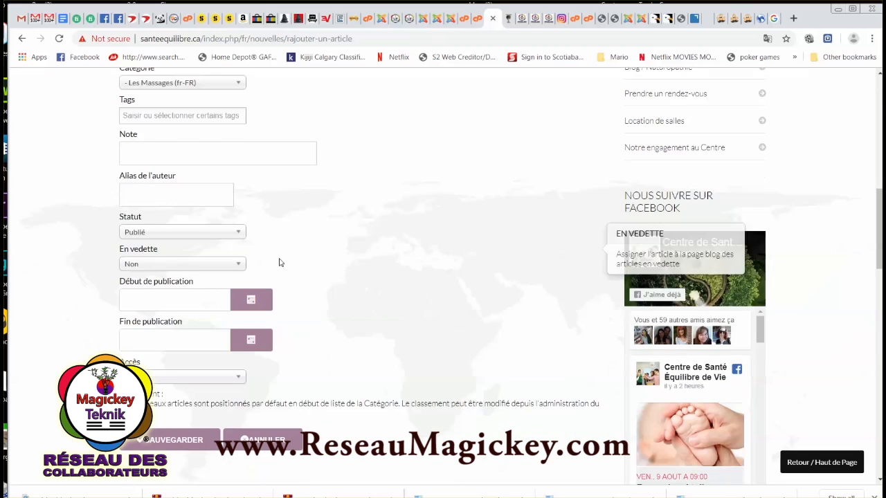
scroll(251, 304, "down", 1)
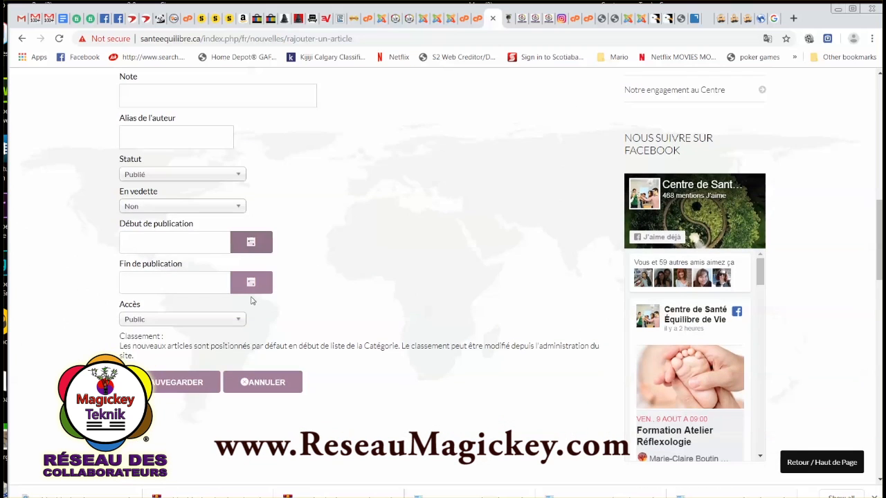
left_click(252, 241)
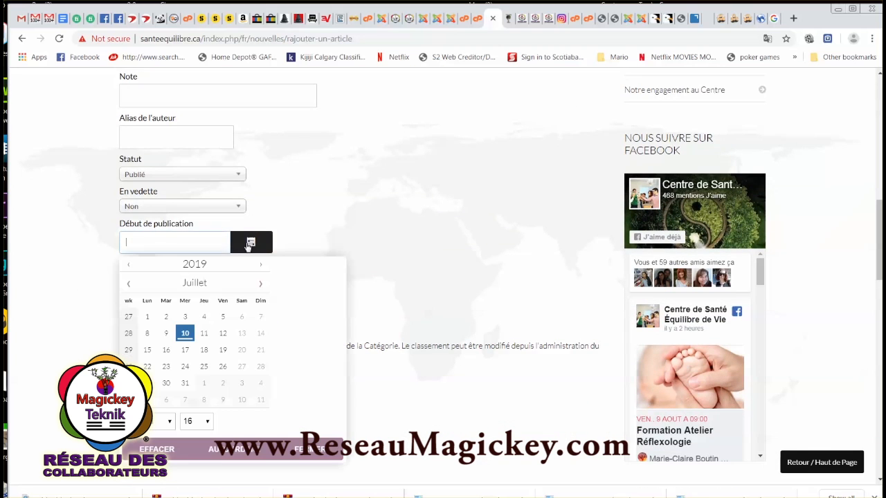
left_click(185, 333)
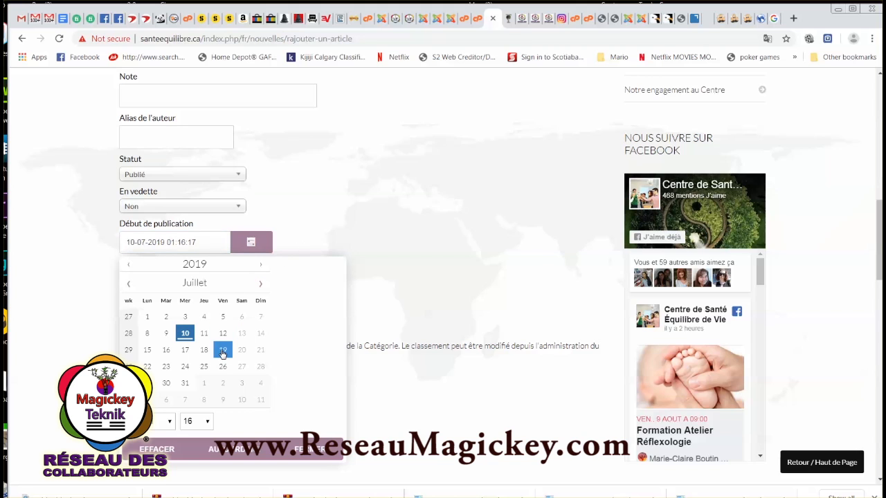
left_click(313, 227)
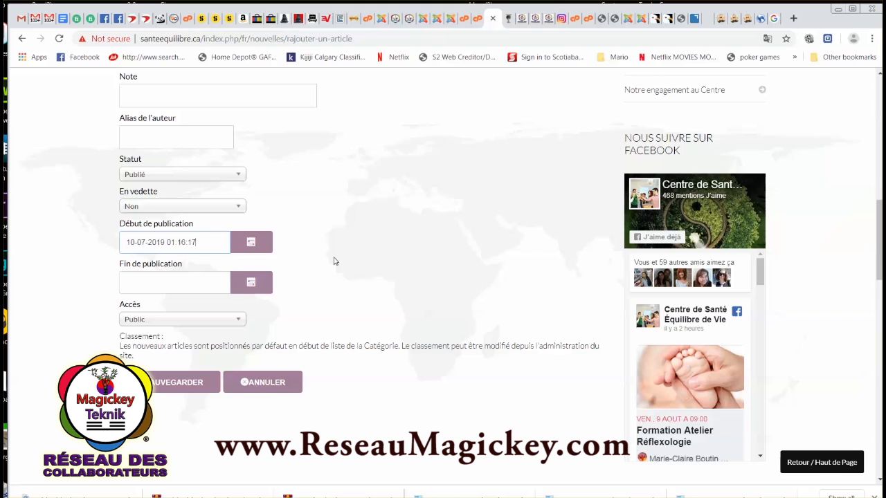
Leave the publication end date empty and choose Public as the article's access level
left_click(252, 283)
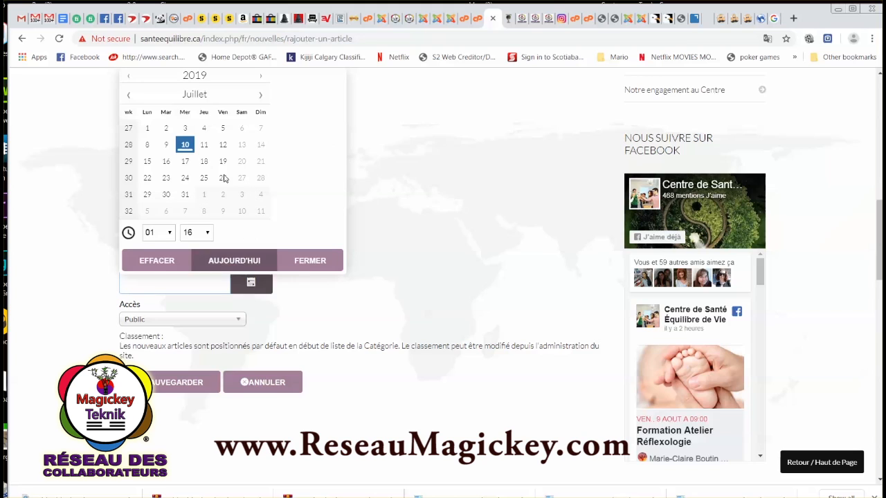
left_click(316, 265)
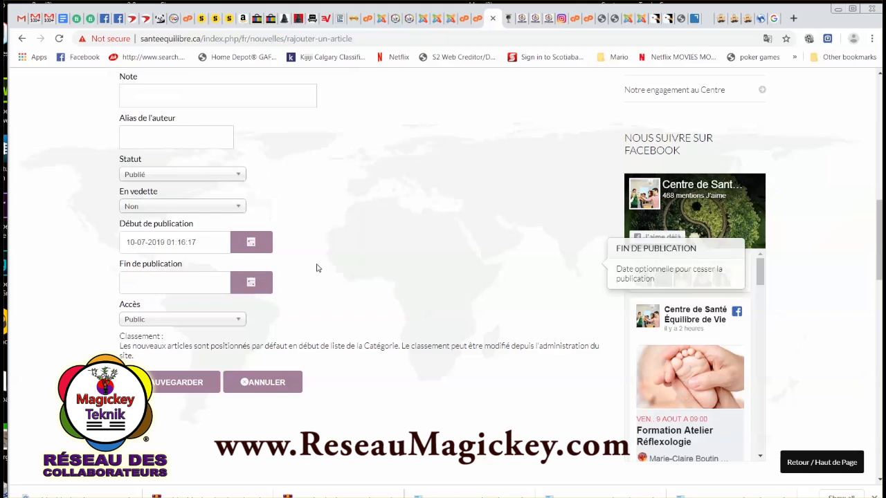
left_click(238, 322)
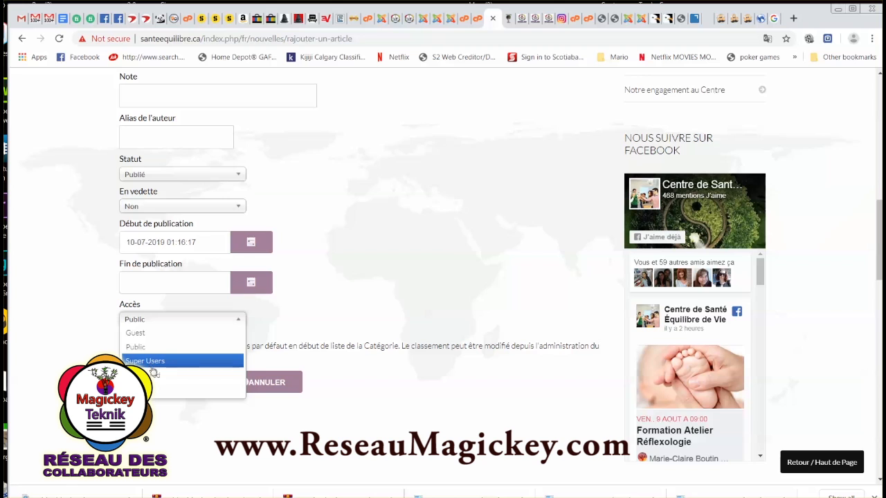
left_click(168, 349)
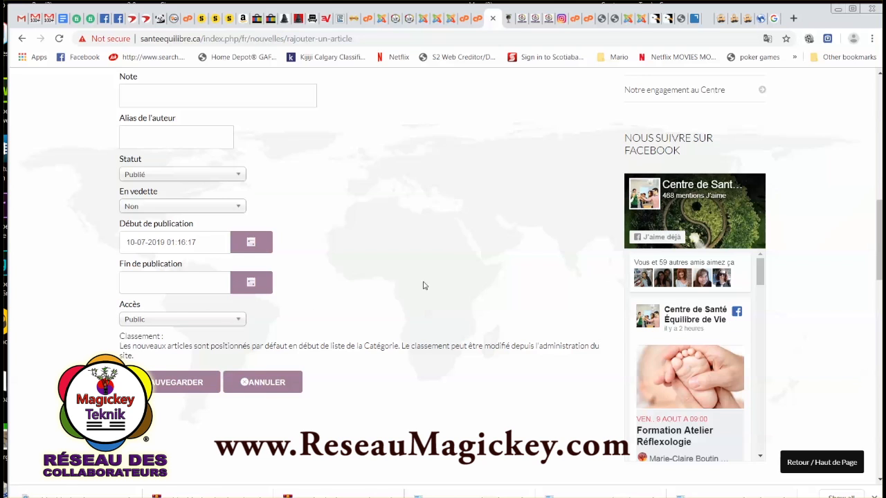
Check the article's language setting and enter "Bla bla bla ...." as its meta description
scroll(471, 278, "up", 4)
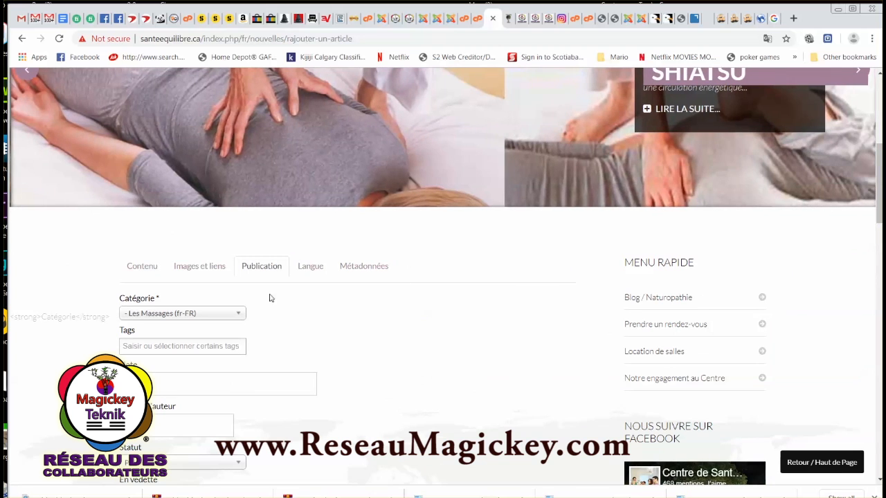
left_click(318, 268)
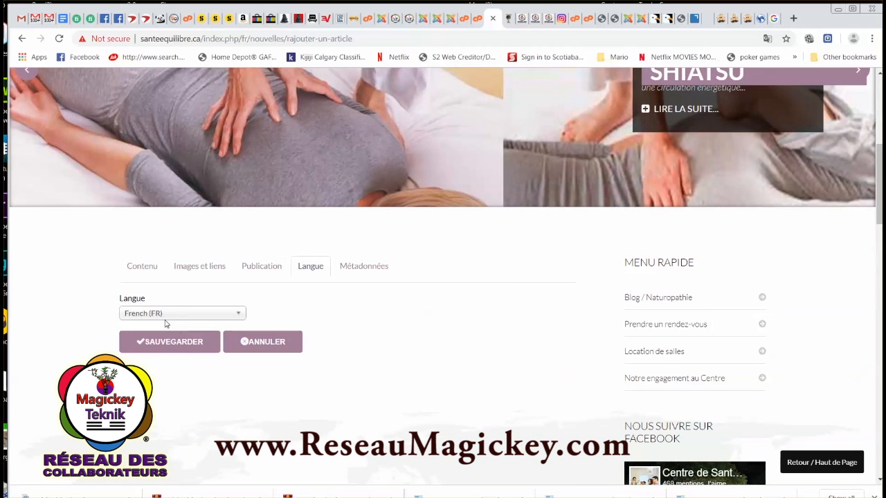
left_click(363, 270)
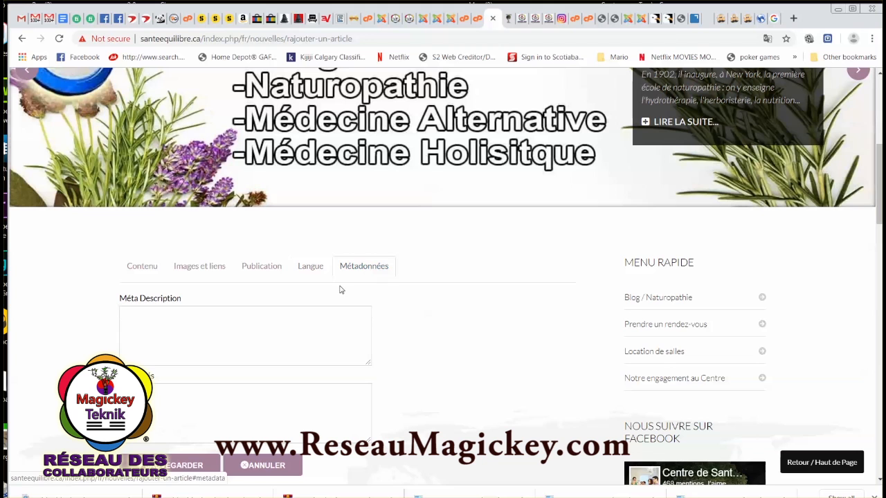
left_click(149, 315)
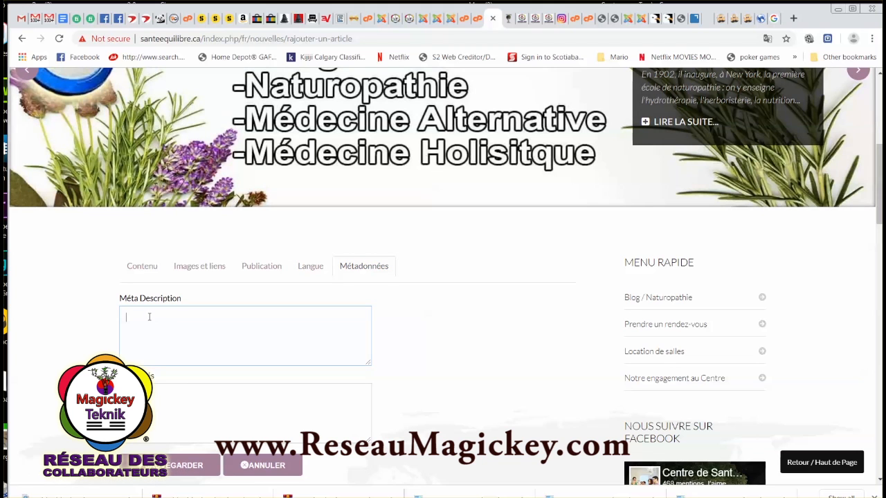
type("Bla ")
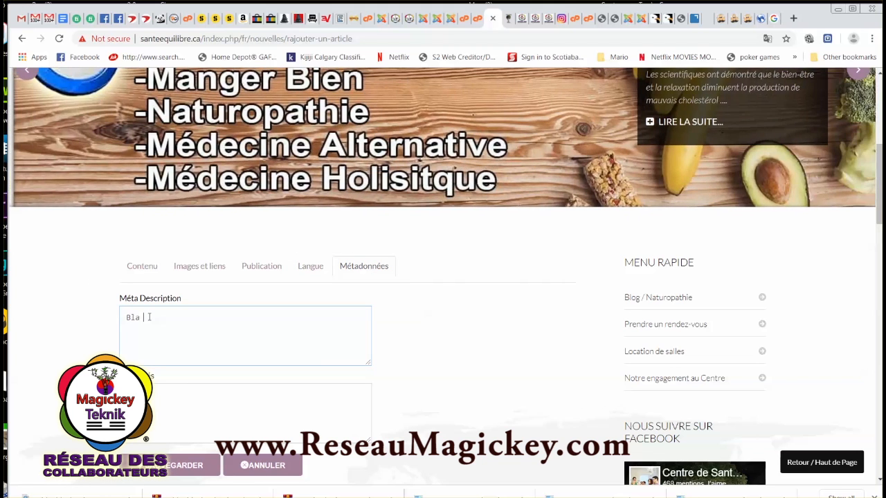
type("bla bla ..")
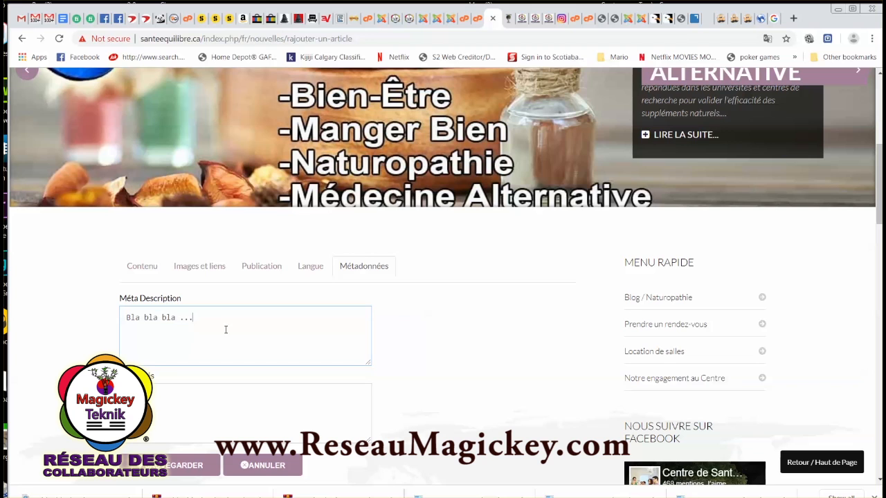
type(".")
Enter the article's meta keywords "massage, shiatsu, granby, special, bien-etre, soins"
scroll(424, 374, "down", 1)
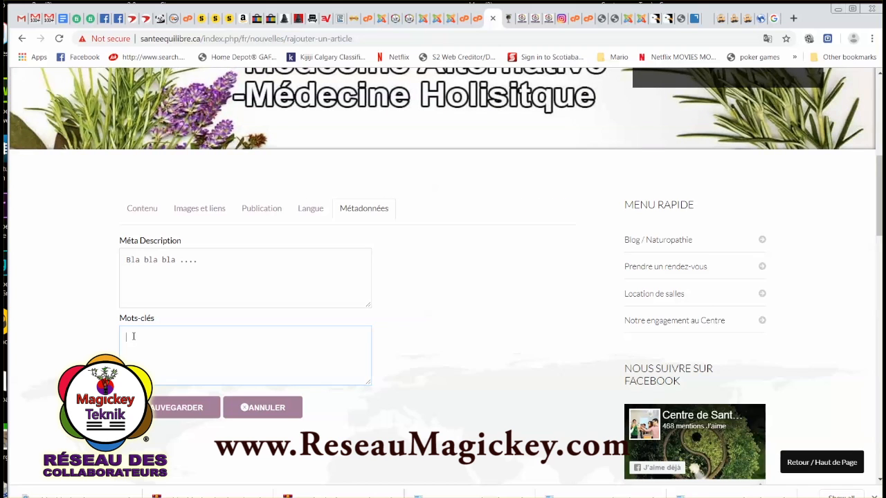
type("massage")
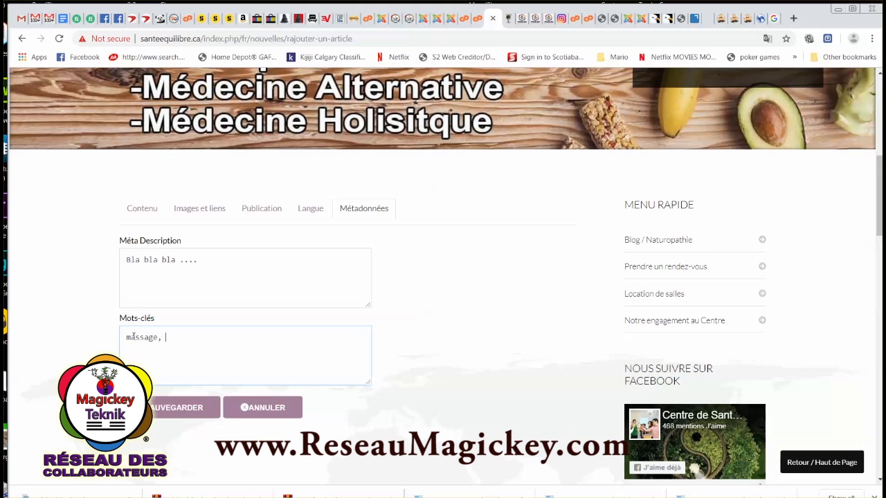
type(", shiatsu, granby")
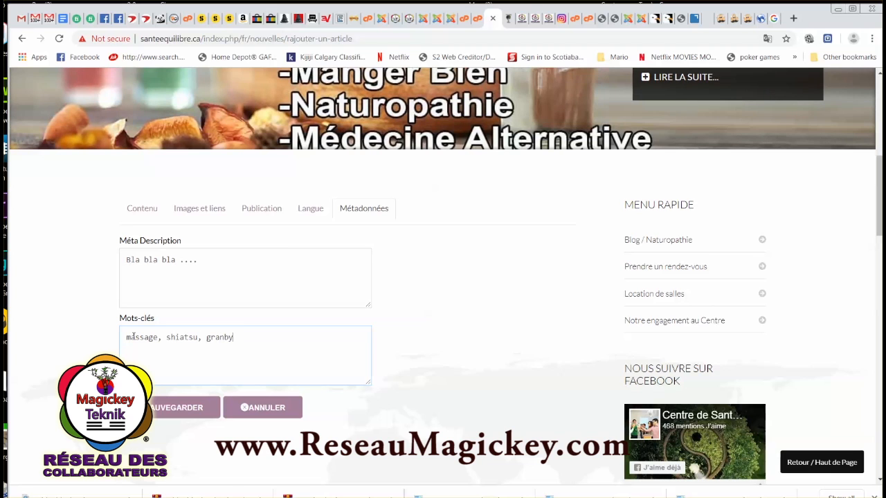
type(", special, bien-etre, soins")
Review the article's language and publication settings, including category, status and publication start date
scroll(136, 337, "up", 1)
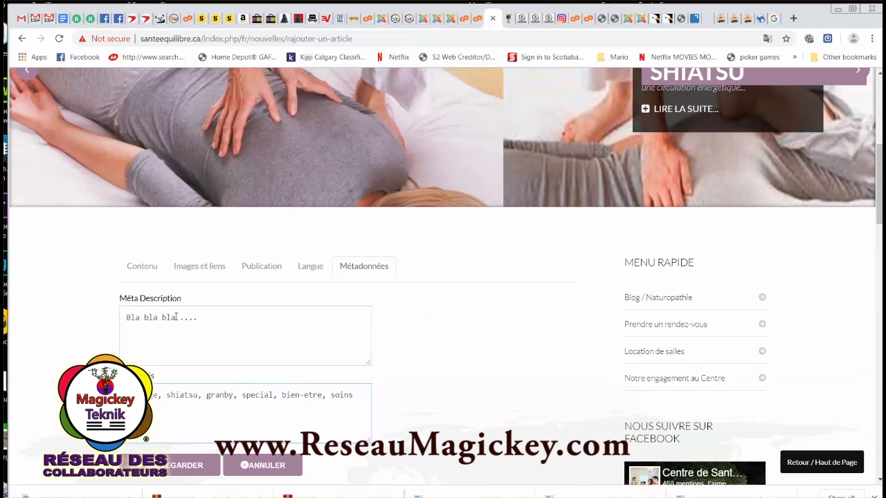
left_click(310, 268)
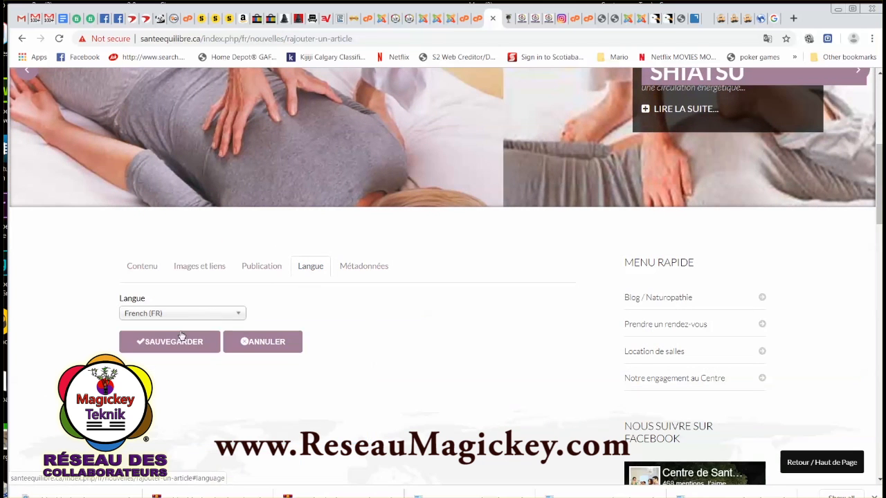
left_click(260, 267)
scroll(325, 358, "down", 3)
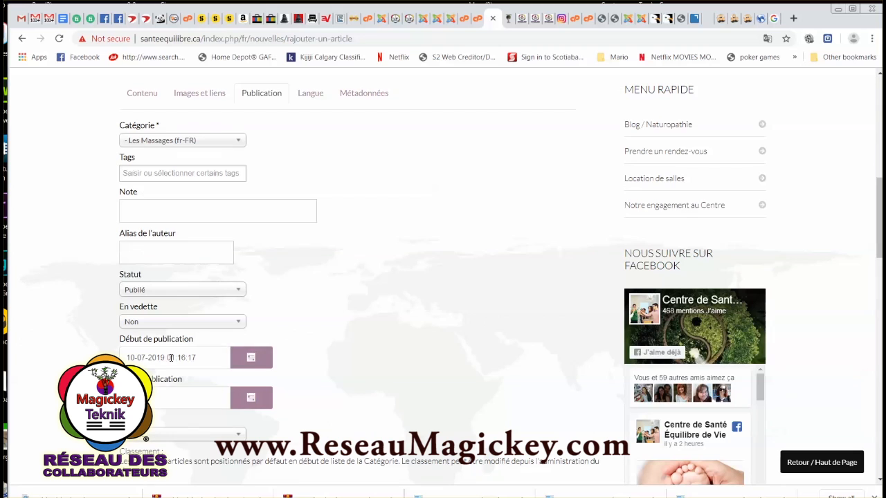
scroll(310, 325, "up", 1)
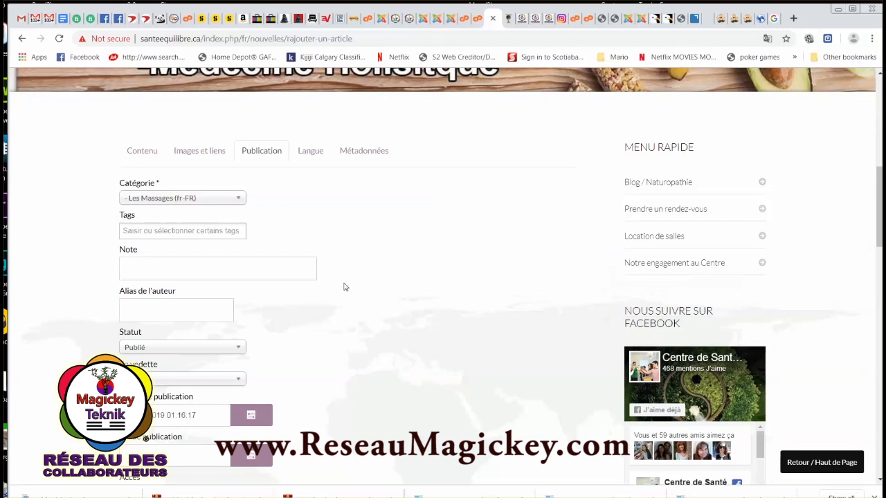
scroll(345, 287, "up", 2)
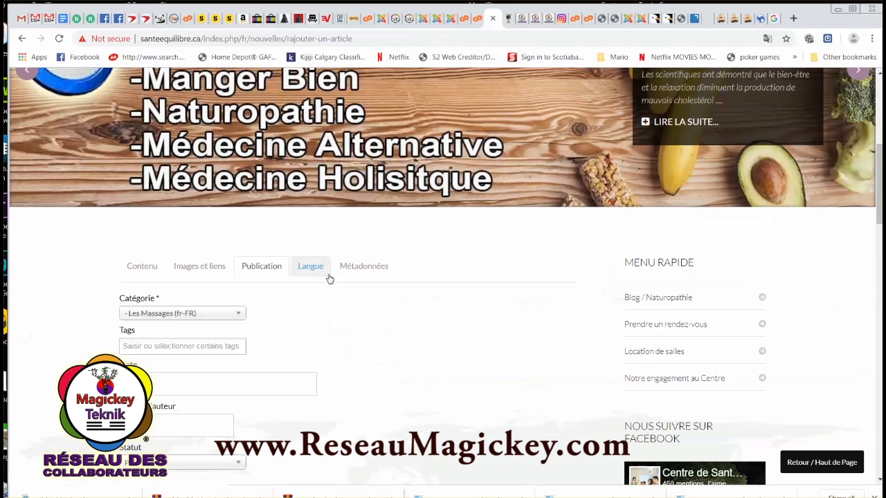
Return to the article's content and place the text cursor on the empty line above "Le mar. 18 juin 2019"
left_click(147, 270)
scroll(326, 330, "down", 3)
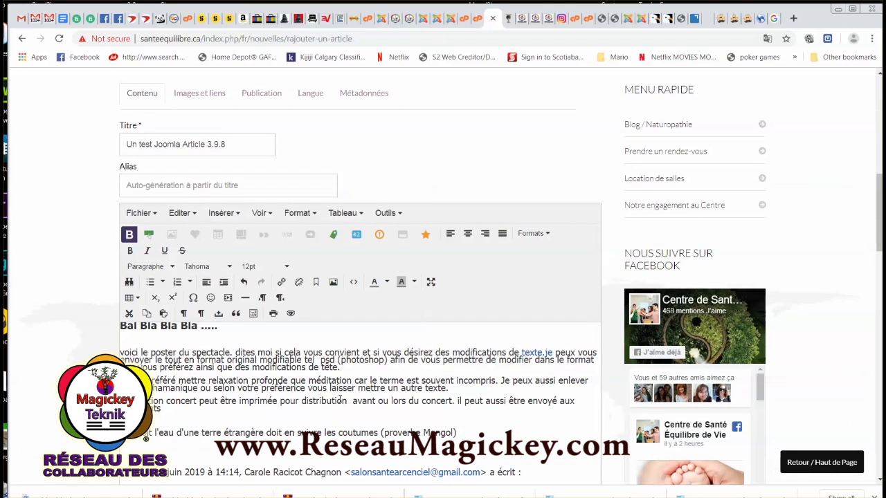
left_click(229, 331)
scroll(288, 412, "down", 5)
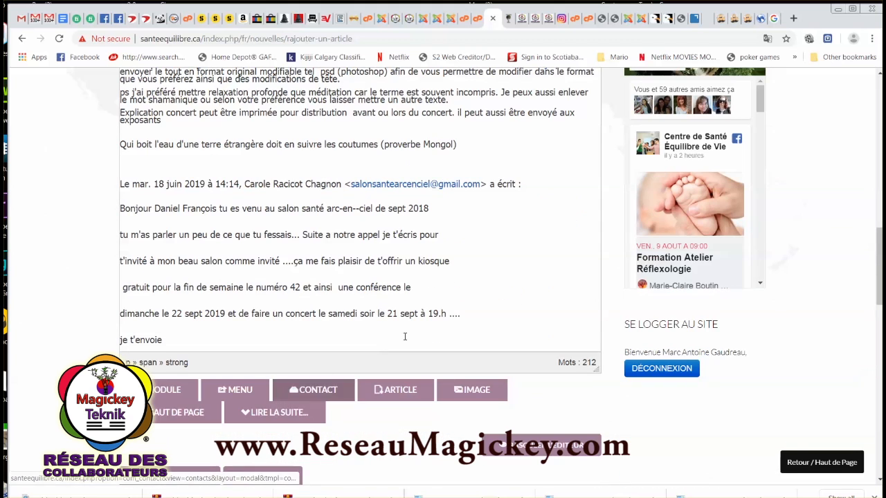
left_click(451, 313)
scroll(177, 283, "up", 1)
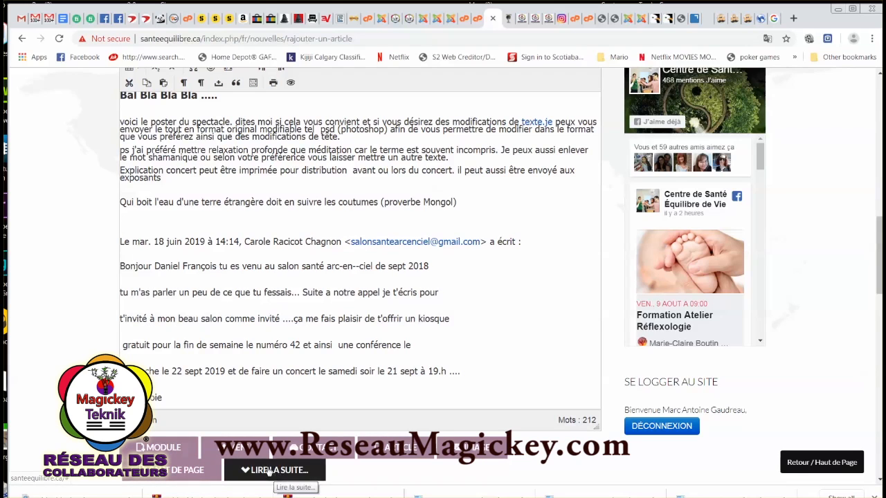
scroll(416, 426, "down", 3)
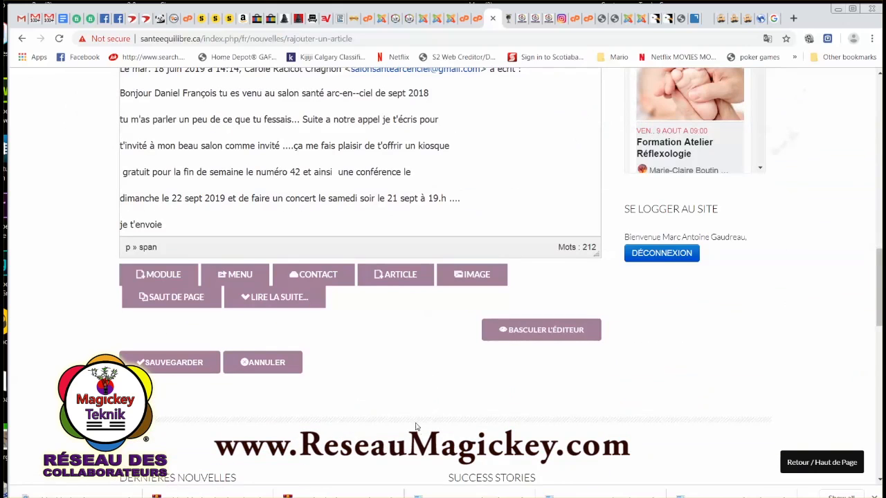
Start inserting an image into the article and browse to the /blog/massage folder
left_click(474, 274)
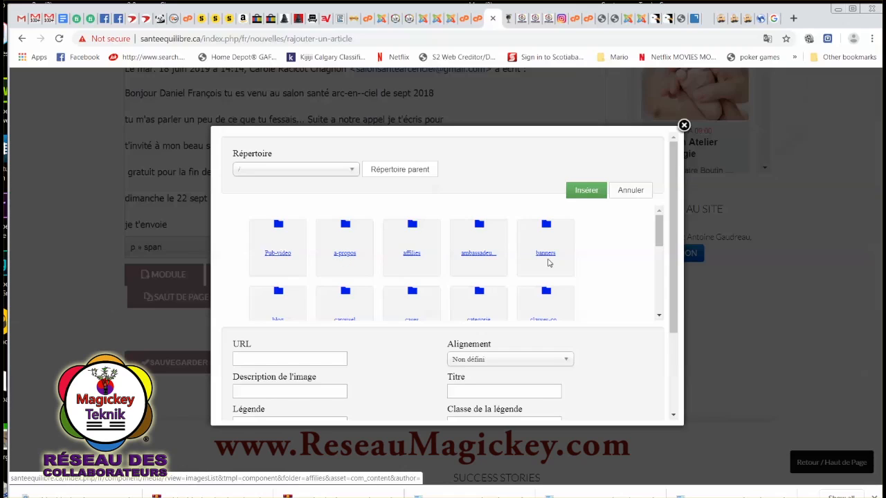
left_click_drag(659, 232, 630, 230)
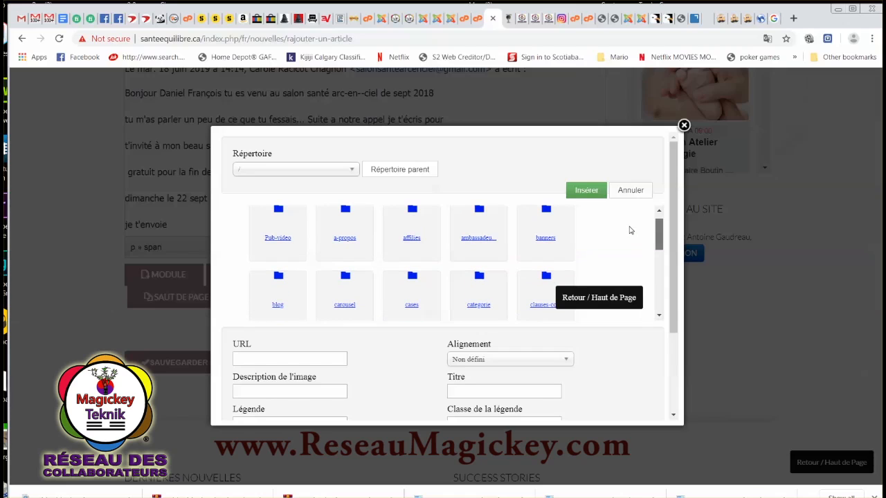
left_click(276, 307)
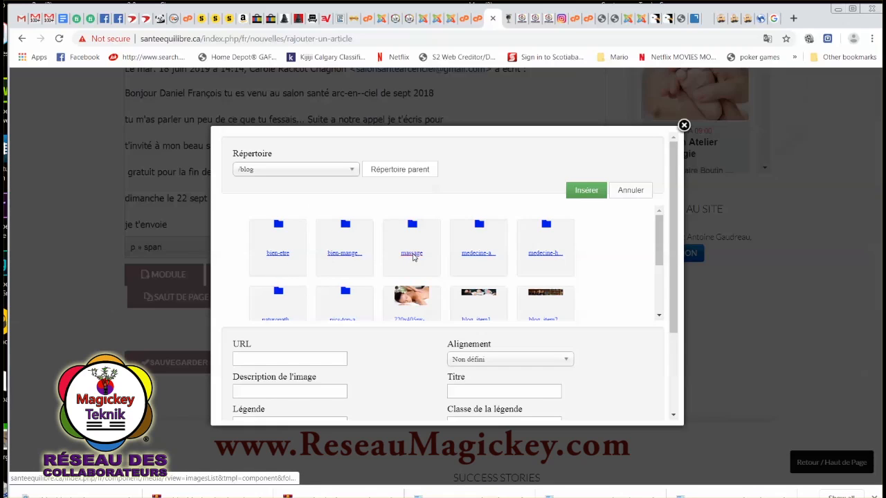
left_click(412, 254)
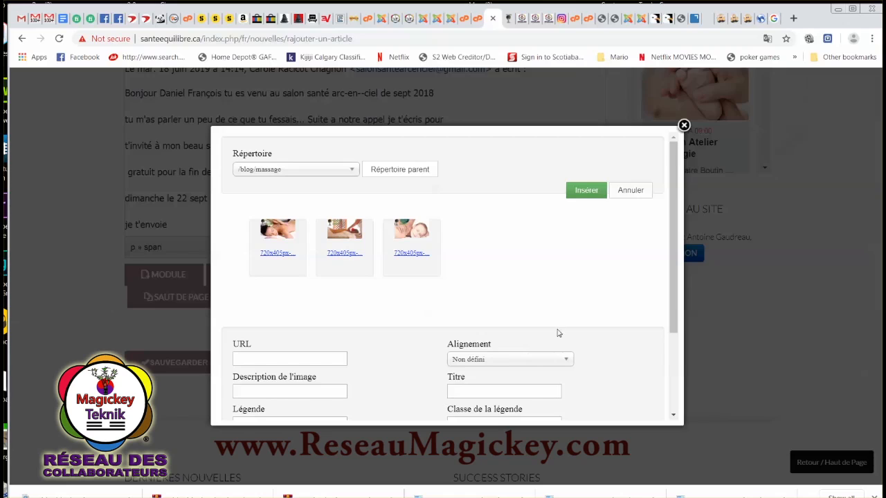
Upload Banniere-CONTRAT-1275x400px-21-22-sept-2019.png to the massage folder and insert it into the article
left_click_drag(676, 213, 671, 290)
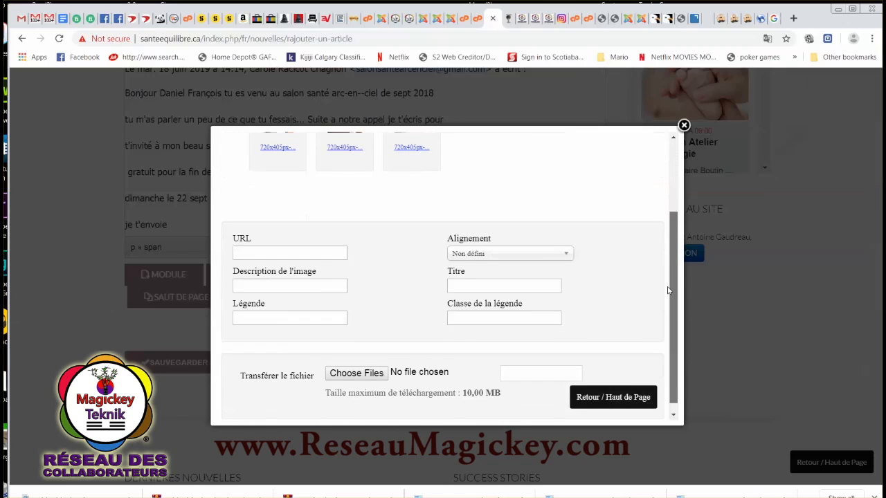
left_click(359, 366)
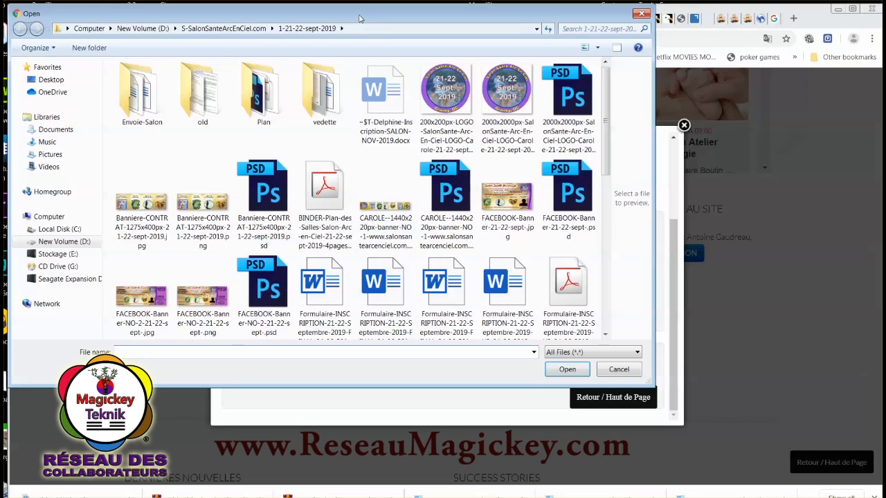
left_click_drag(360, 19, 407, 49)
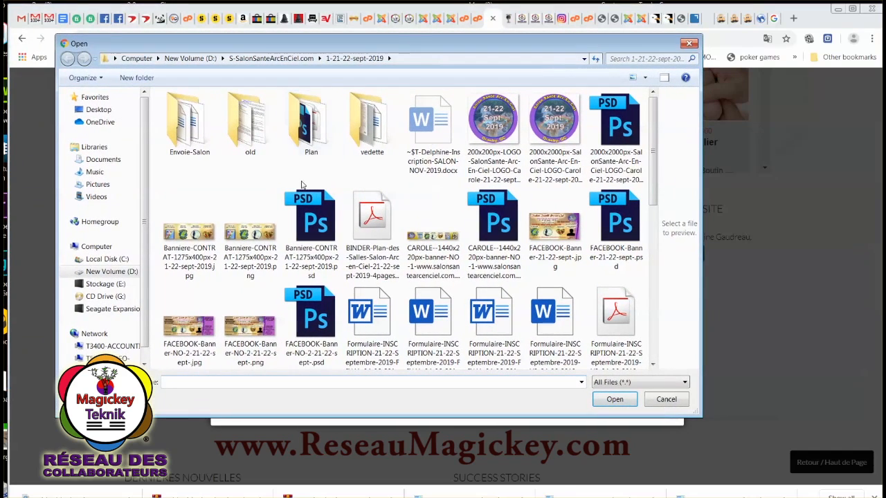
left_click(267, 246)
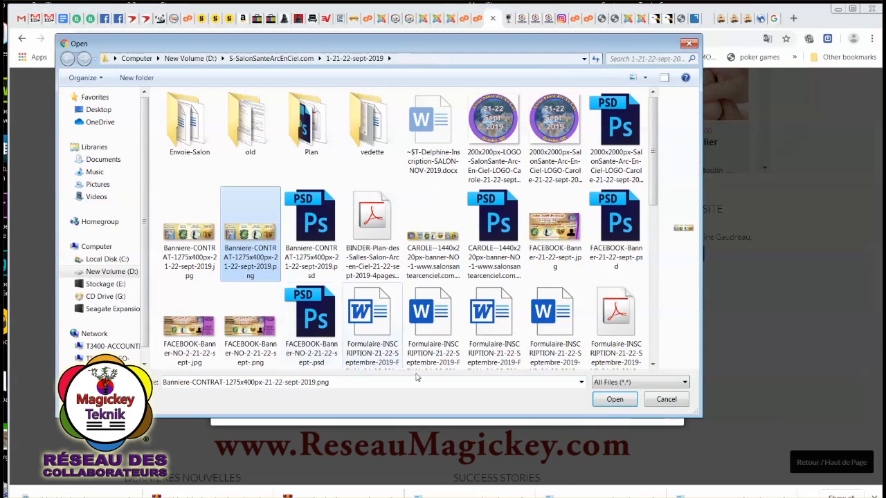
left_click(614, 400)
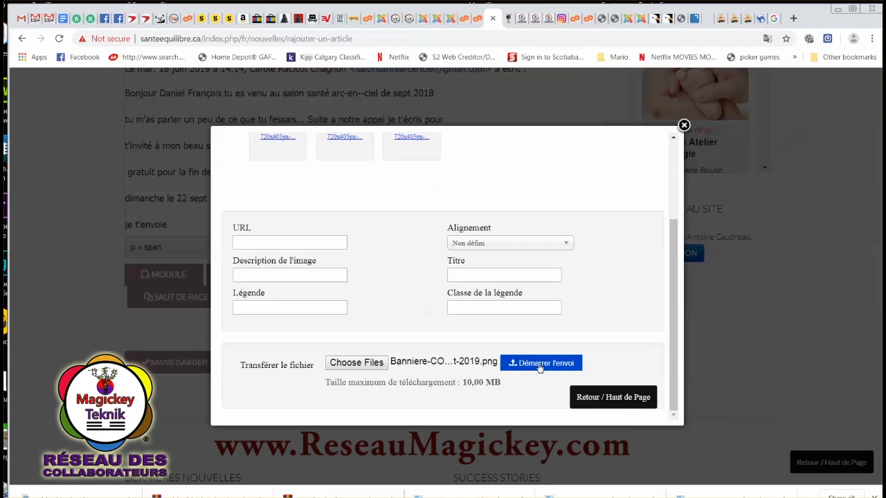
left_click(540, 365)
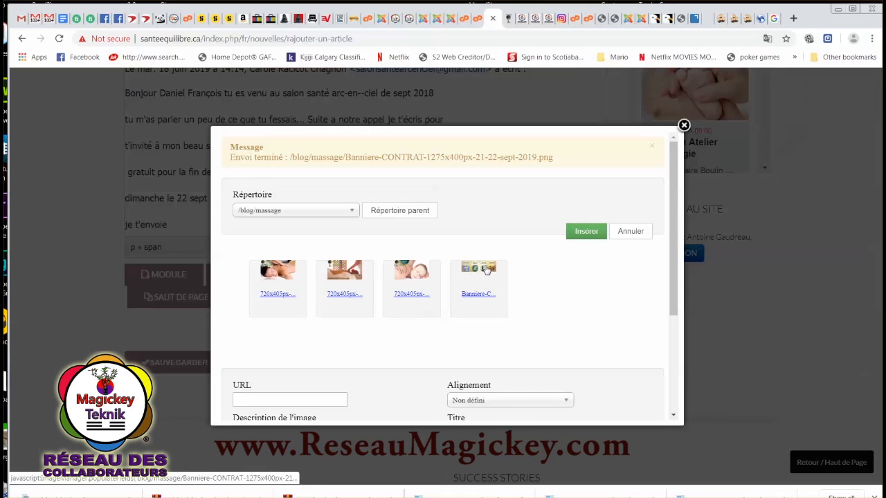
left_click(487, 270)
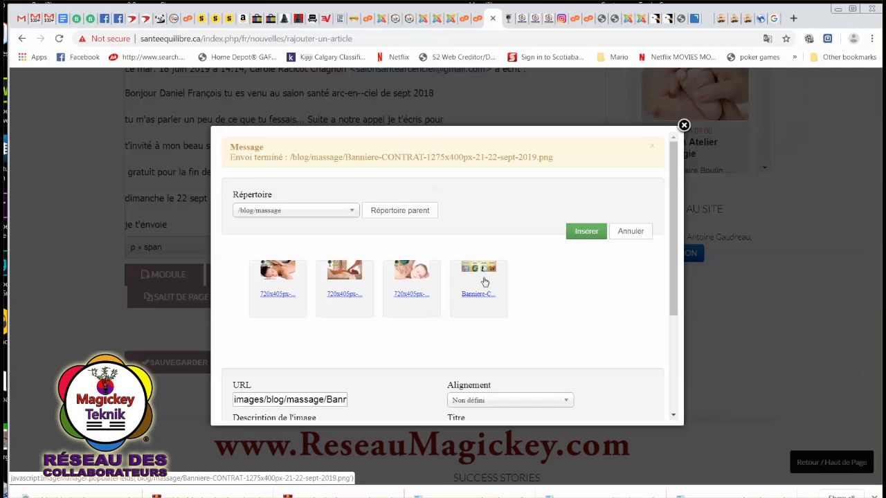
left_click(588, 233)
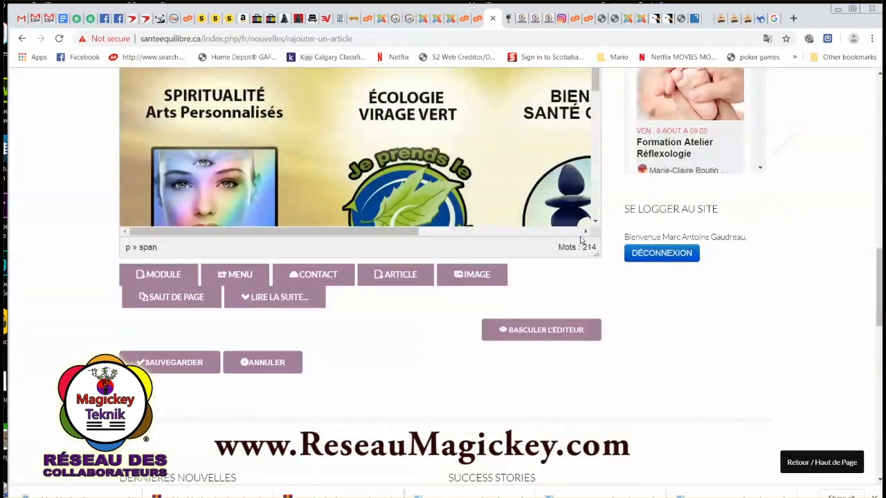
Shrink the inserted banner image proportionally so its full width fits inside the editor's text area
scroll(529, 294, "up", 3)
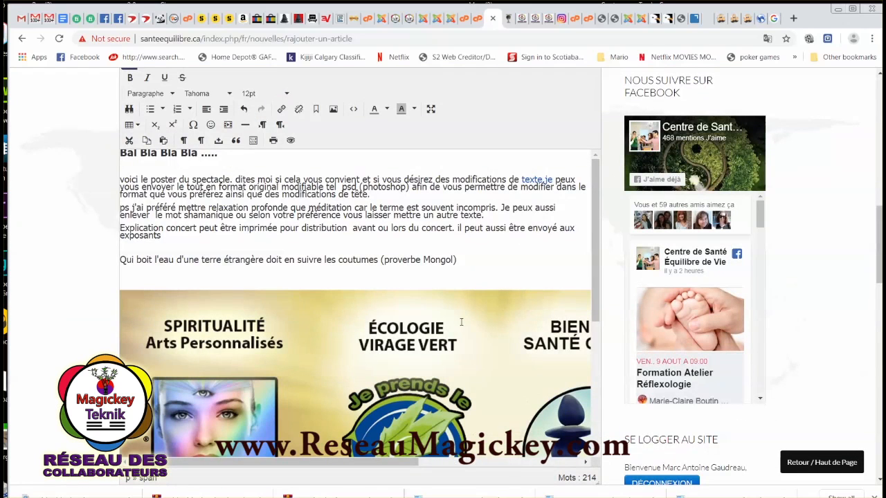
scroll(457, 325, "down", 2)
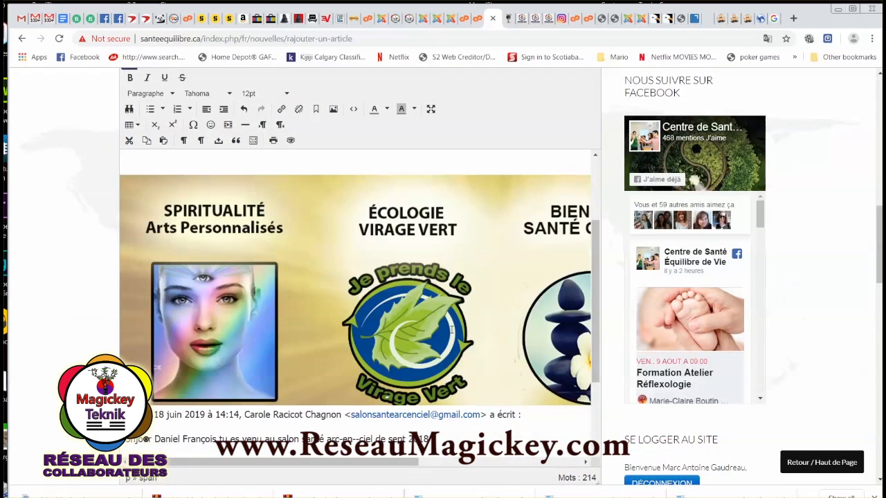
left_click(342, 243)
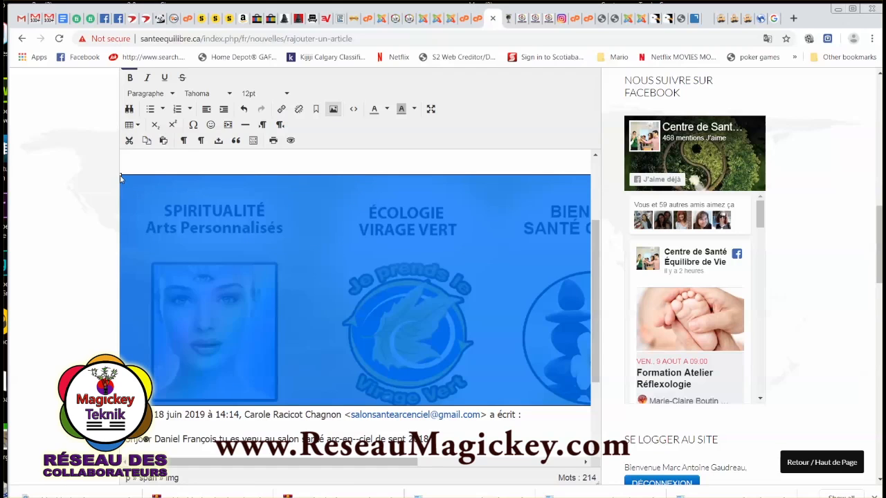
left_click_drag(119, 175, 447, 324)
left_click(504, 363)
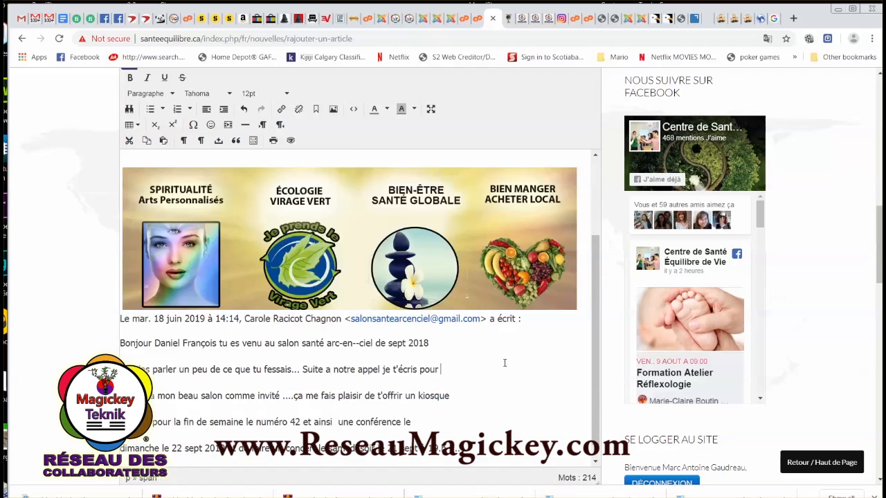
scroll(429, 280, "up", 5)
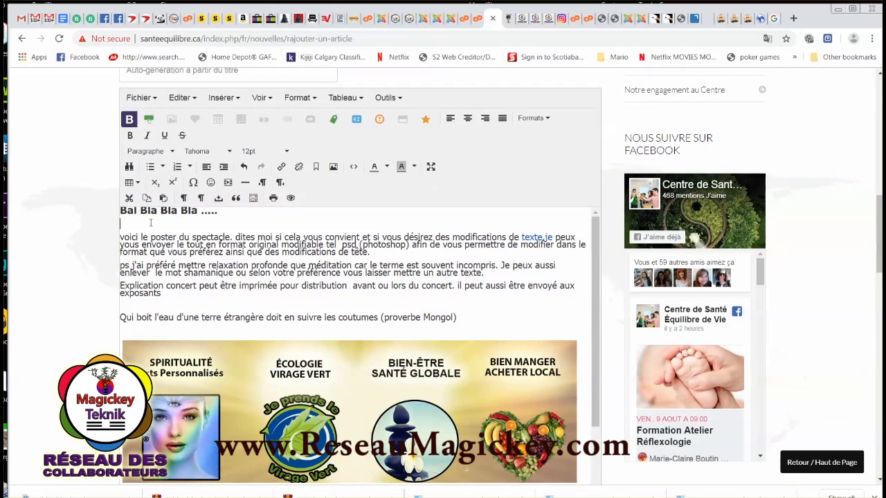
Add blank space below the line "Bal Bla Bla Bla ....." and start inserting an image there from the /blog/massage folder
left_click(167, 229)
key("Return")
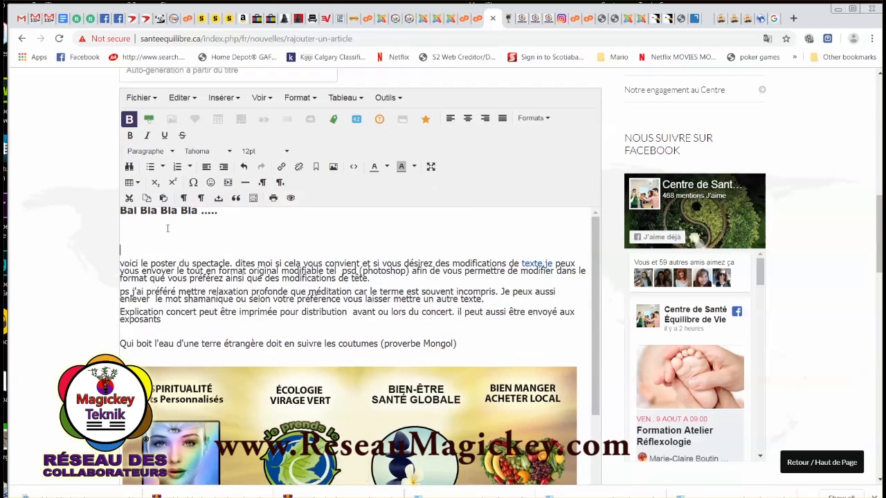
scroll(443, 419, "down", 6)
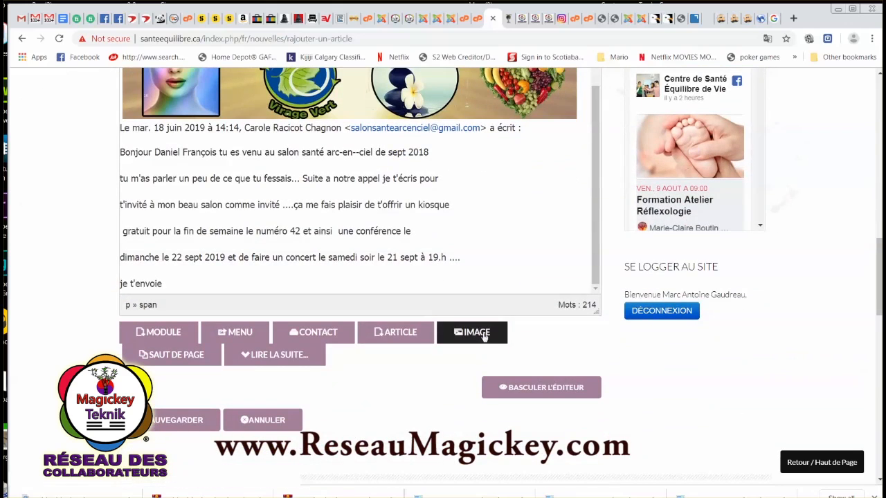
left_click(484, 338)
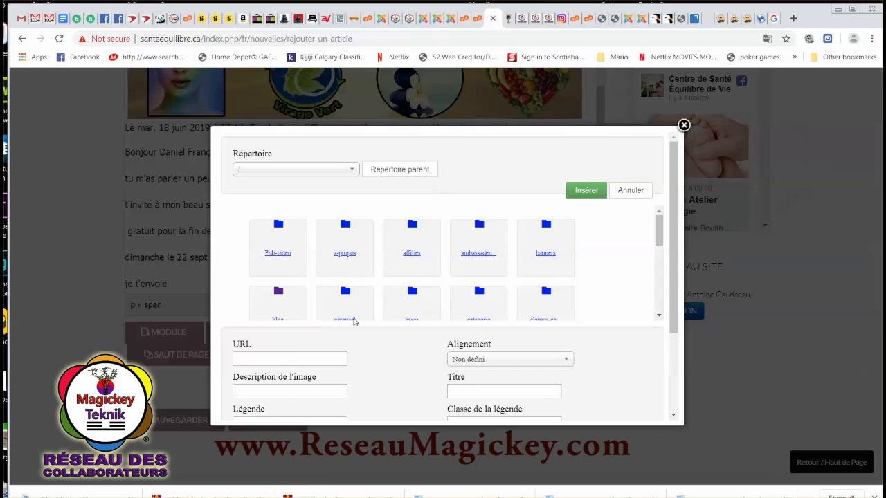
scroll(407, 305, "down", 1)
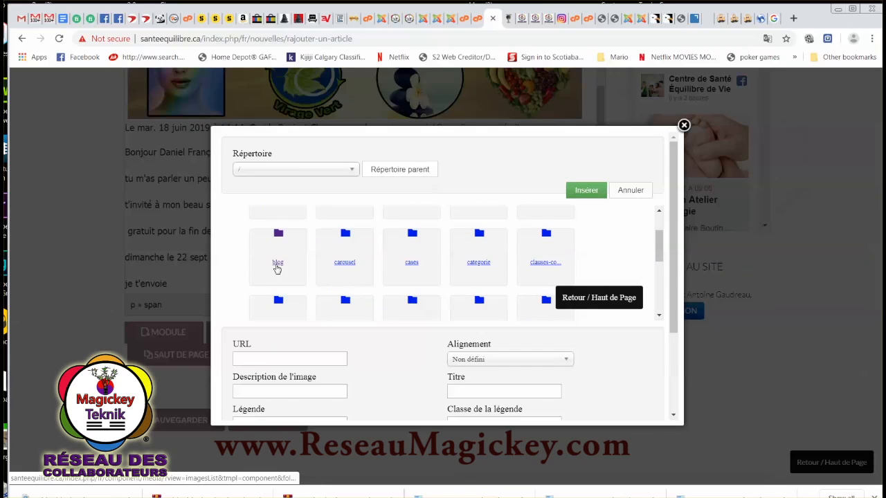
left_click(277, 267)
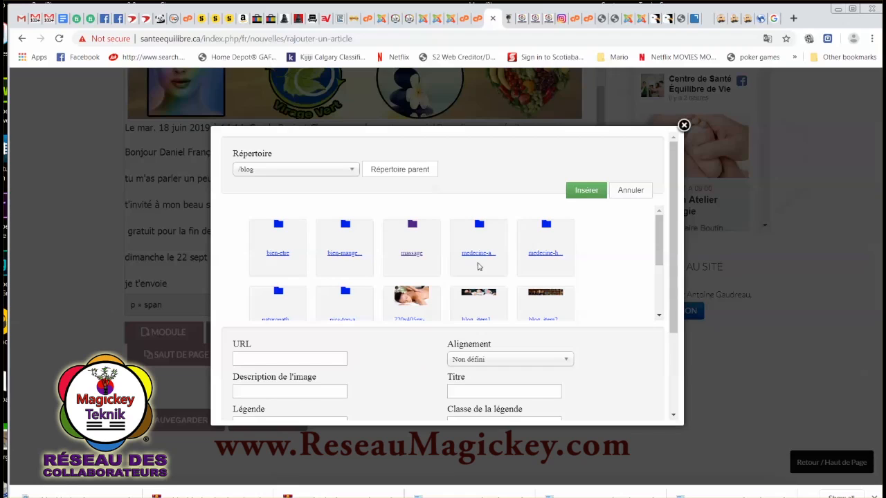
left_click(411, 255)
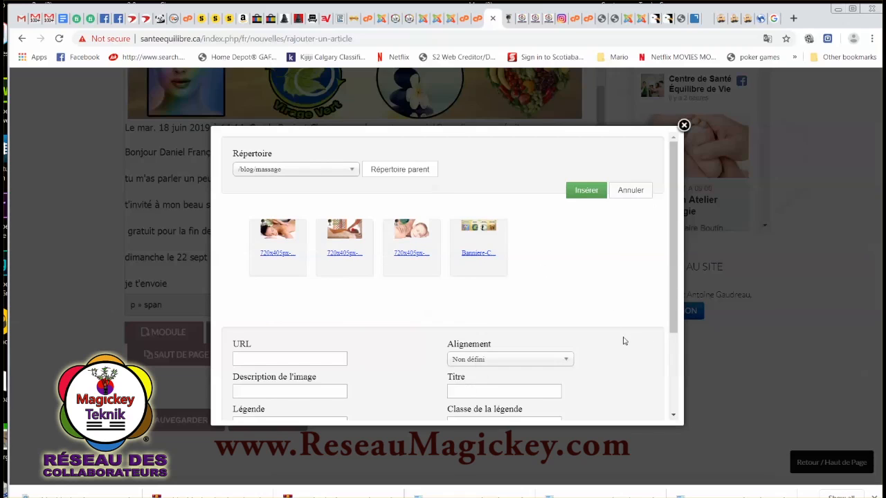
Upload the 200x200px Salon Santé Arc-En-Ciel logo PNG of 21-22-sept-2019 to the massage folder and insert it into the article
scroll(623, 341, "down", 1)
left_click_drag(675, 274, 668, 367)
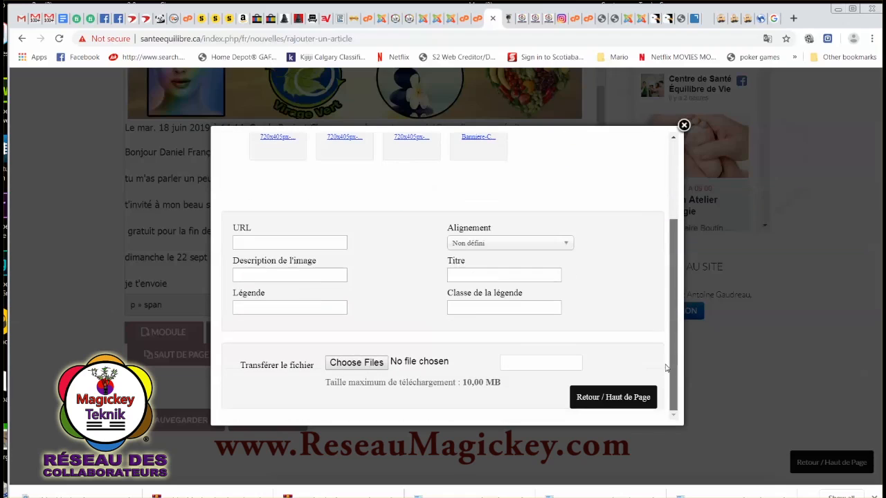
left_click(366, 368)
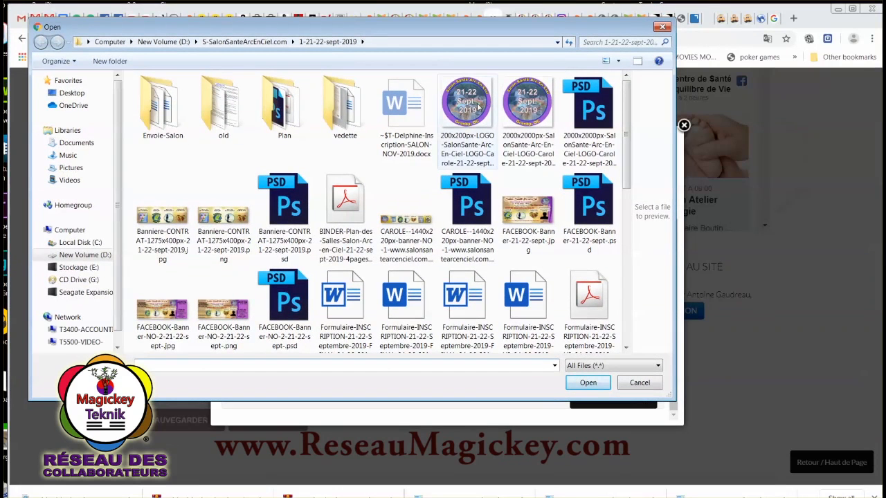
left_click(477, 106)
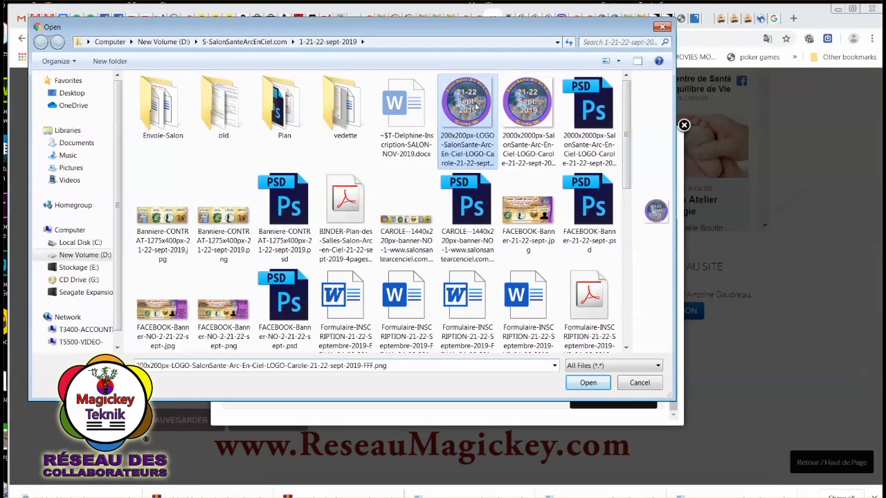
left_click(587, 383)
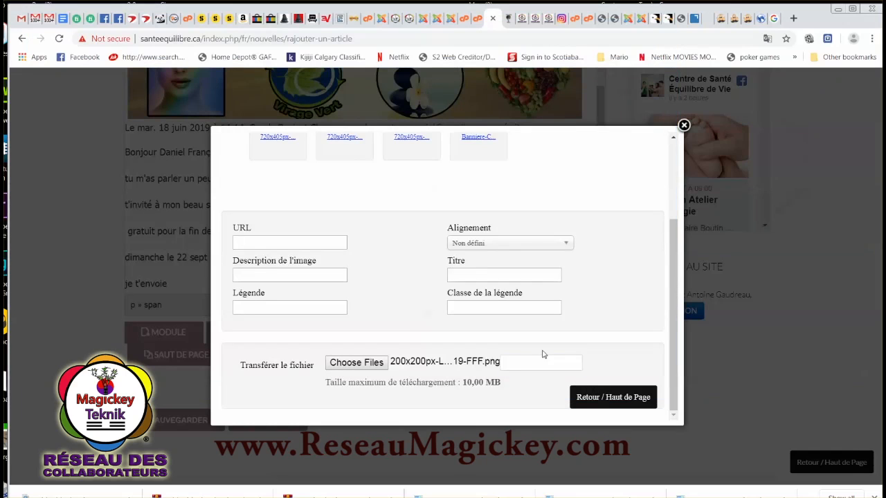
left_click(547, 366)
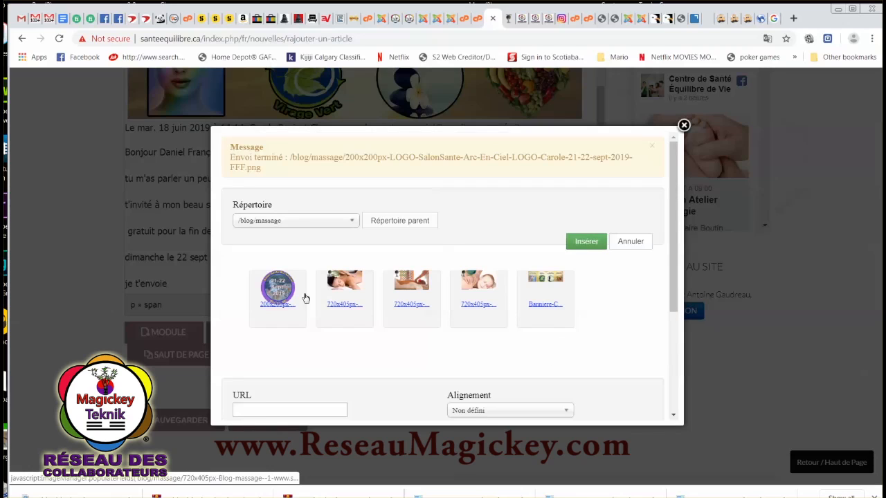
left_click(281, 298)
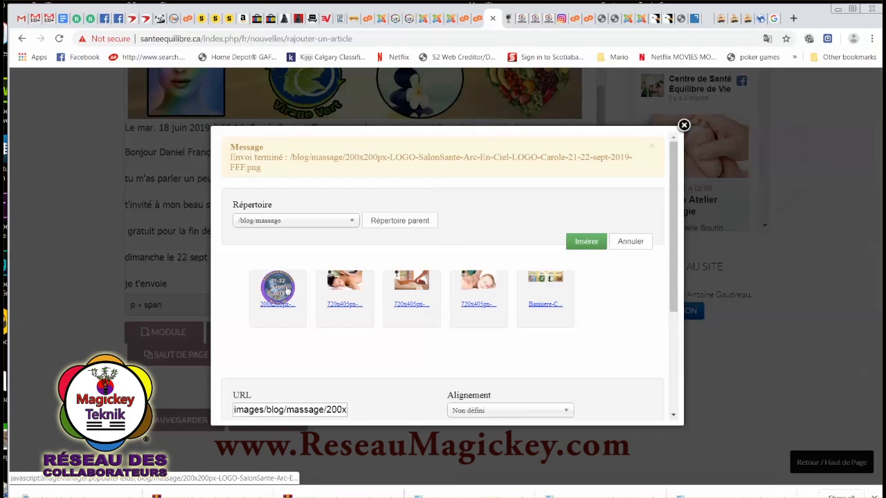
left_click(586, 242)
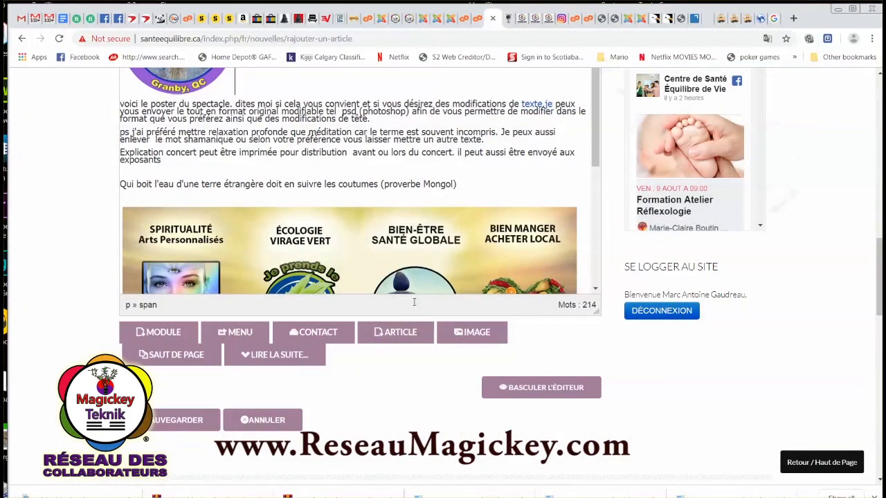
scroll(389, 217, "up", 1)
scroll(449, 191, "up", 5)
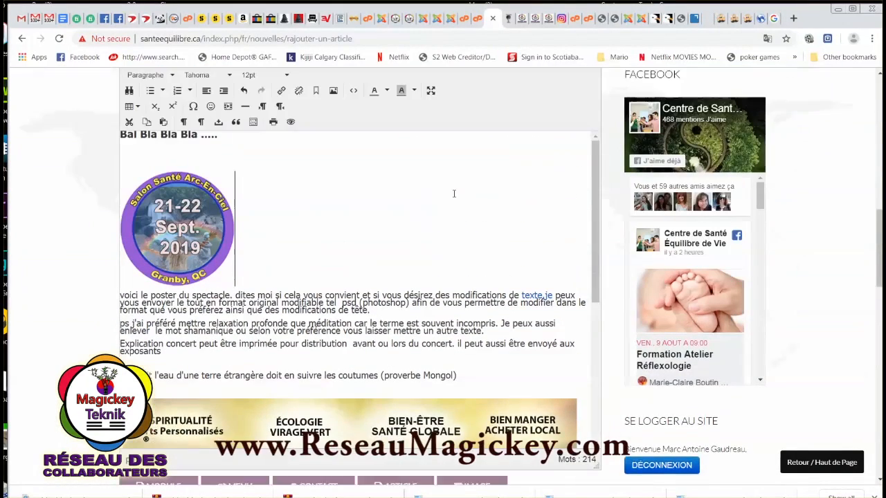
Justify the article's content from the closing "je t'envoie" line up to the opening "Bal Bla Bla Bla ....." line
scroll(402, 224, "down", 2)
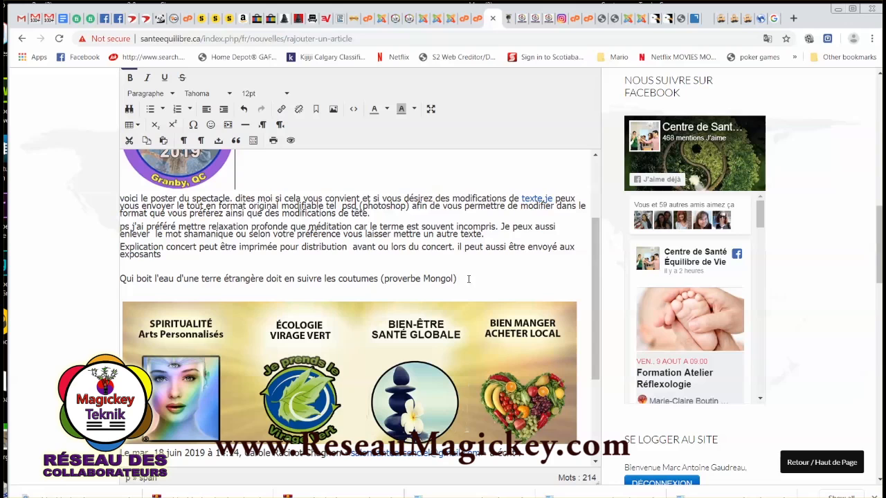
scroll(460, 339, "down", 10)
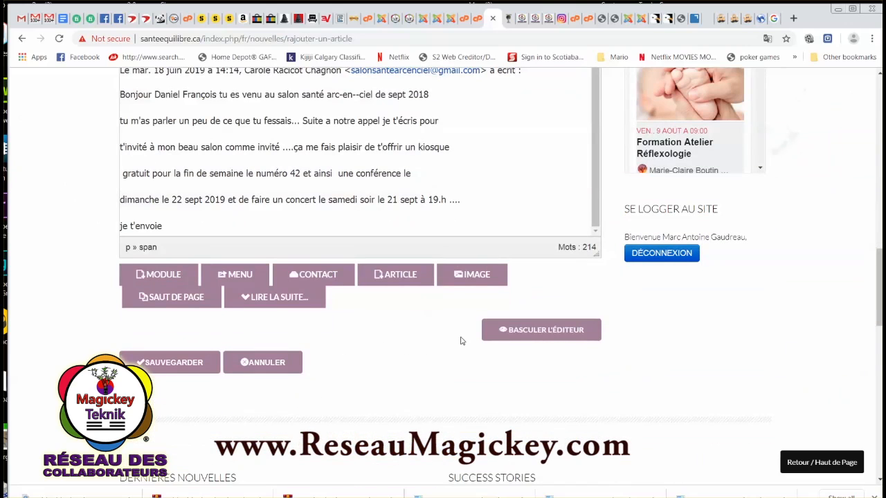
left_click_drag(163, 226, 110, 225)
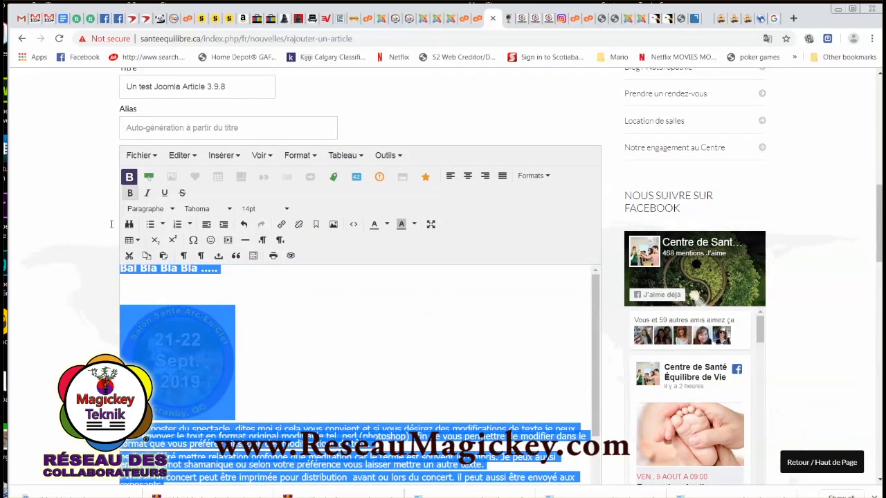
left_click(503, 179)
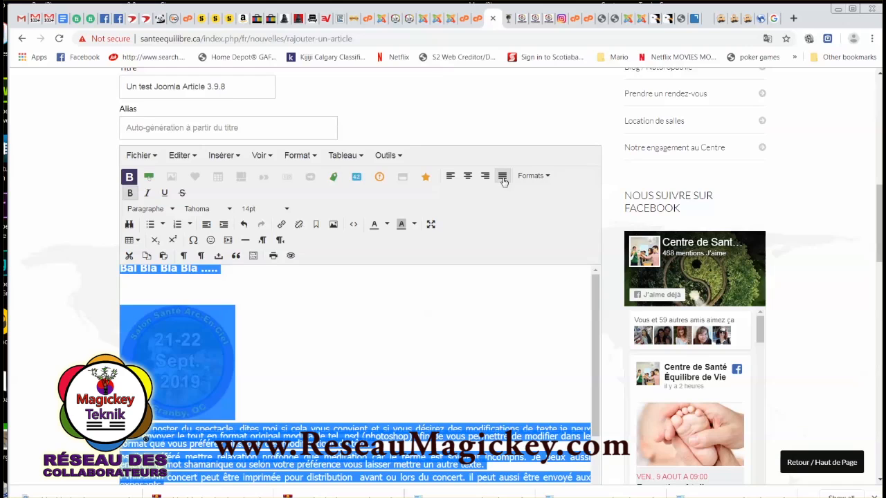
scroll(602, 418, "down", 1)
scroll(590, 321, "down", 1)
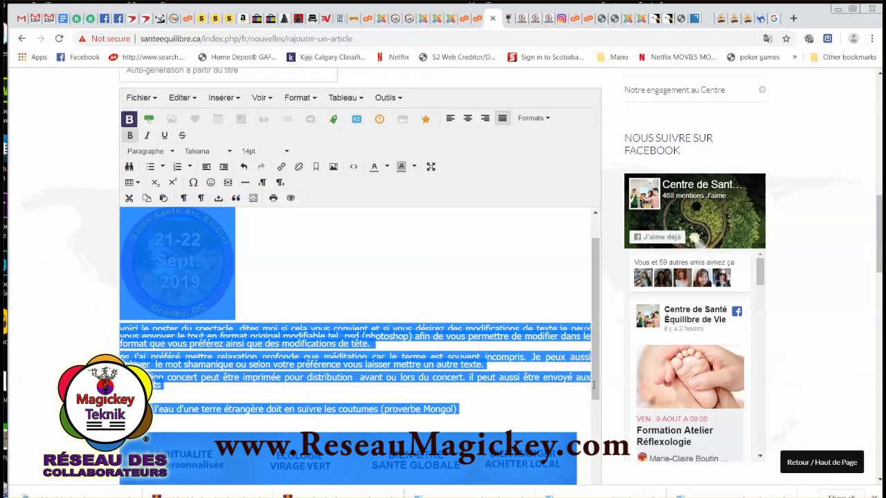
left_click(592, 385)
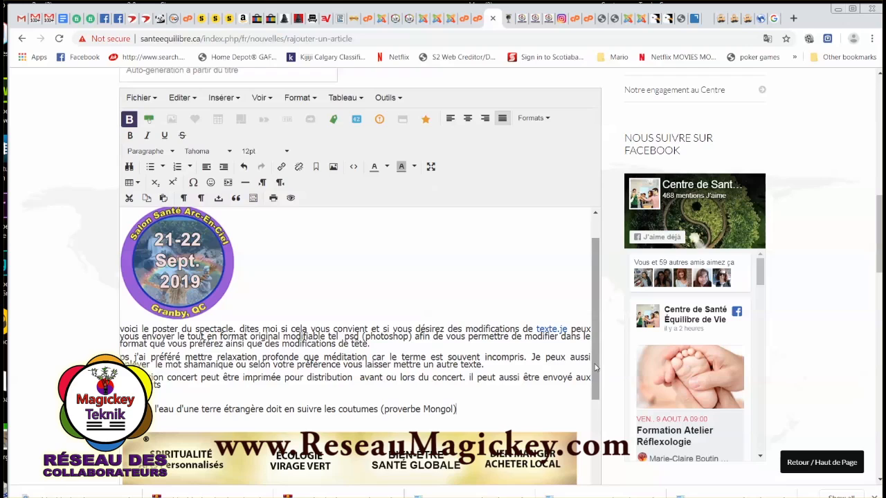
Review the article's layout down to its end and check its Images et liens settings before saving
left_click_drag(594, 368, 576, 496)
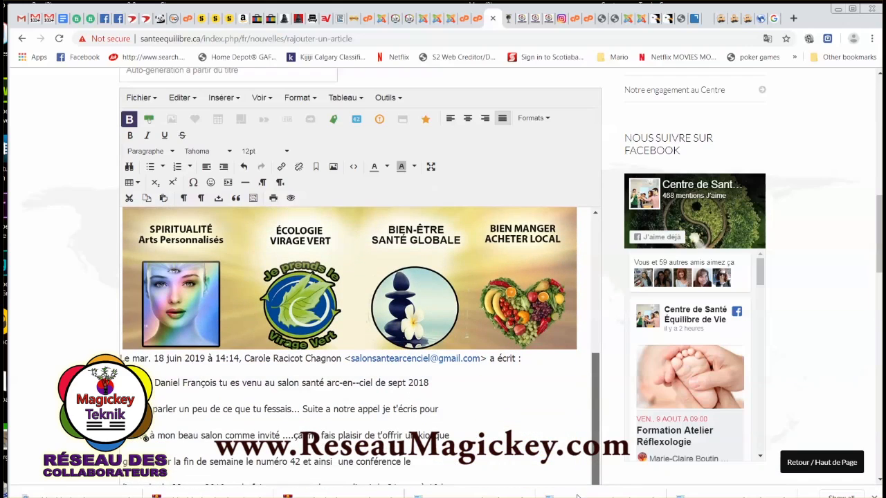
scroll(511, 390, "down", 3)
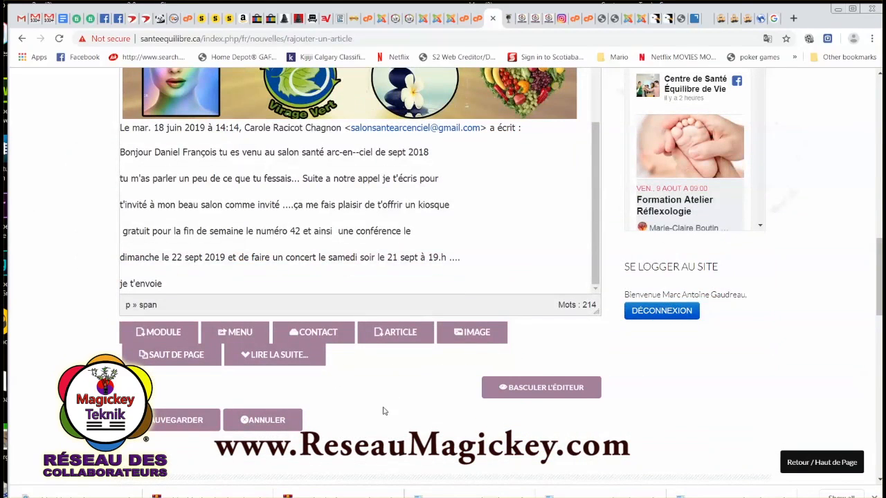
scroll(513, 285, "up", 10)
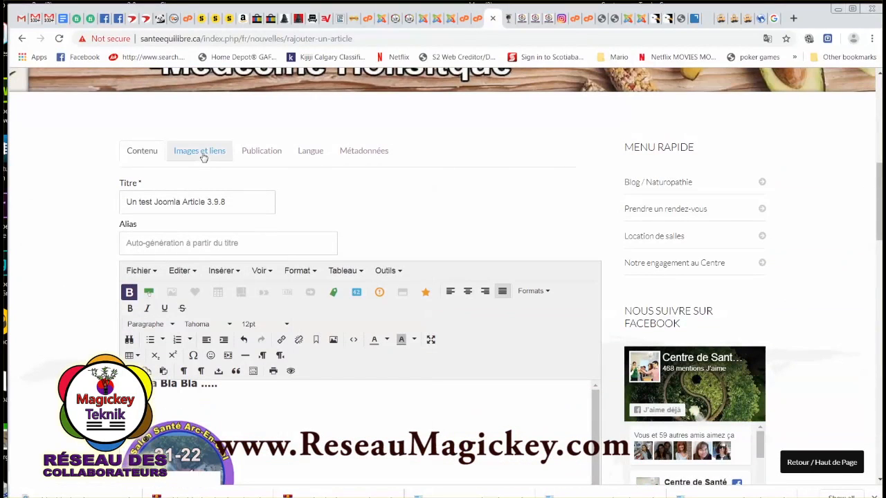
left_click(203, 157)
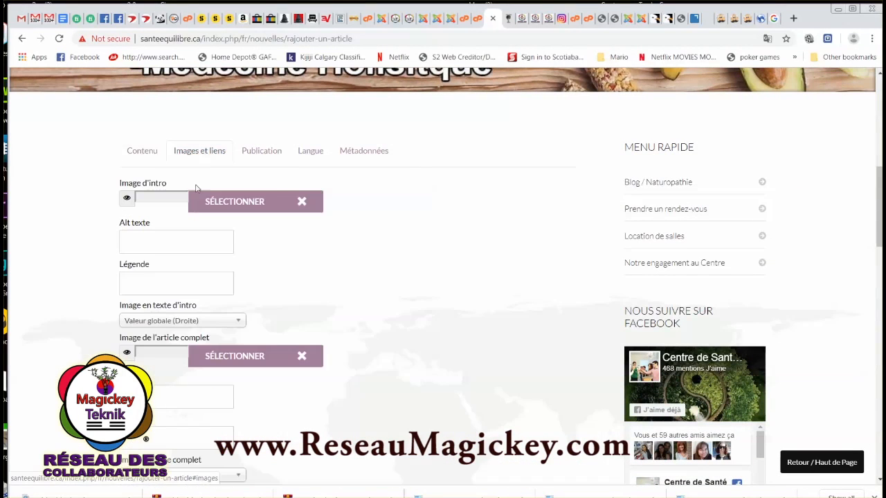
left_click(151, 163)
scroll(284, 429, "down", 3)
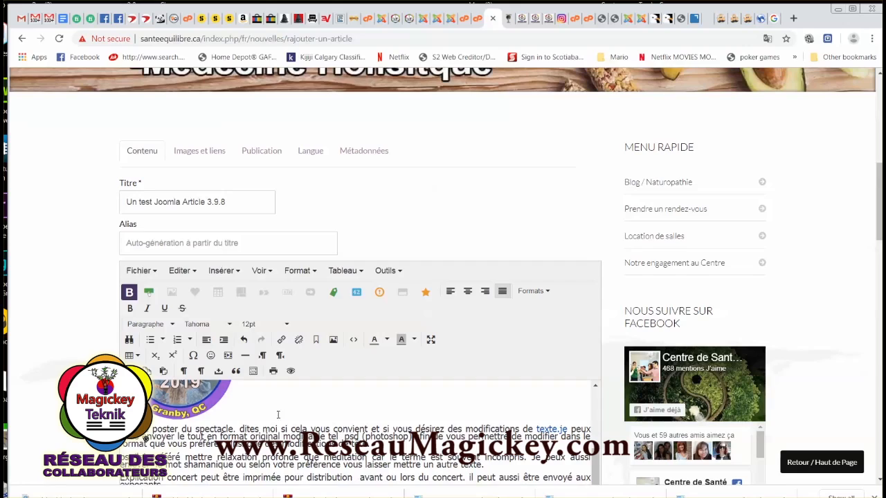
scroll(278, 415, "up", 3)
scroll(449, 332, "down", 3)
scroll(578, 315, "down", 5)
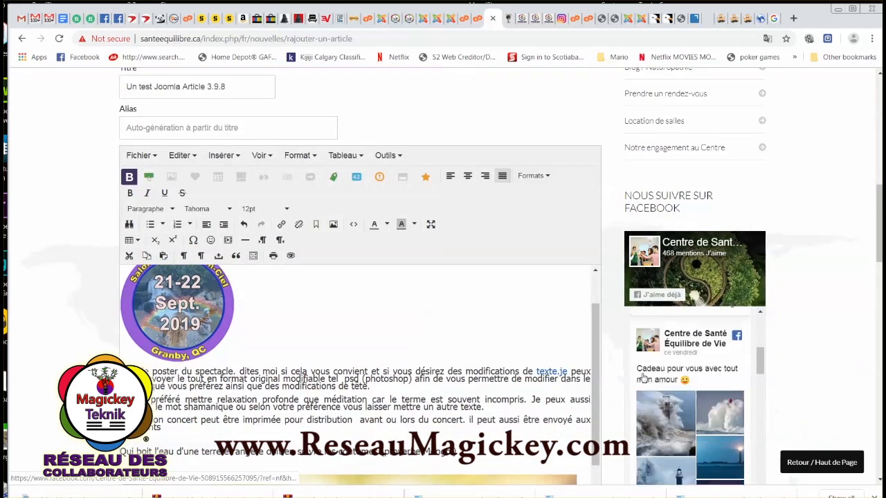
scroll(643, 378, "down", 3)
scroll(605, 273, "down", 5)
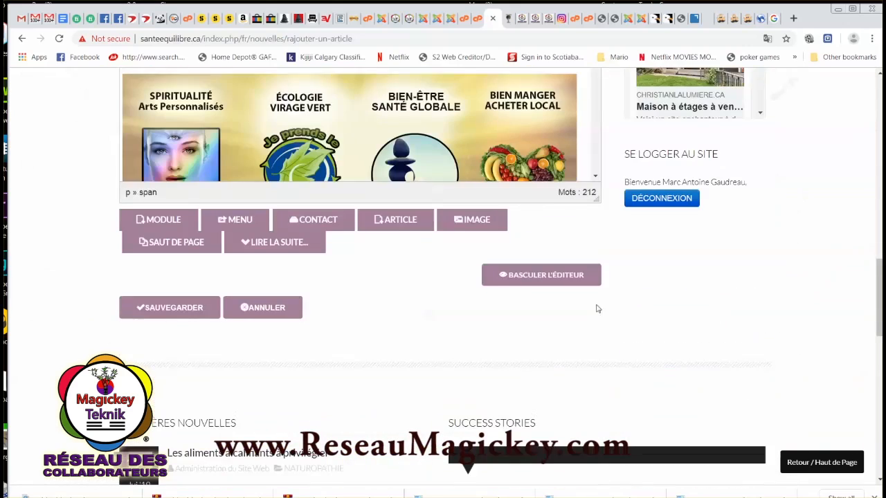
Save the new article and review the home page that loads for the submission message
left_click(170, 306)
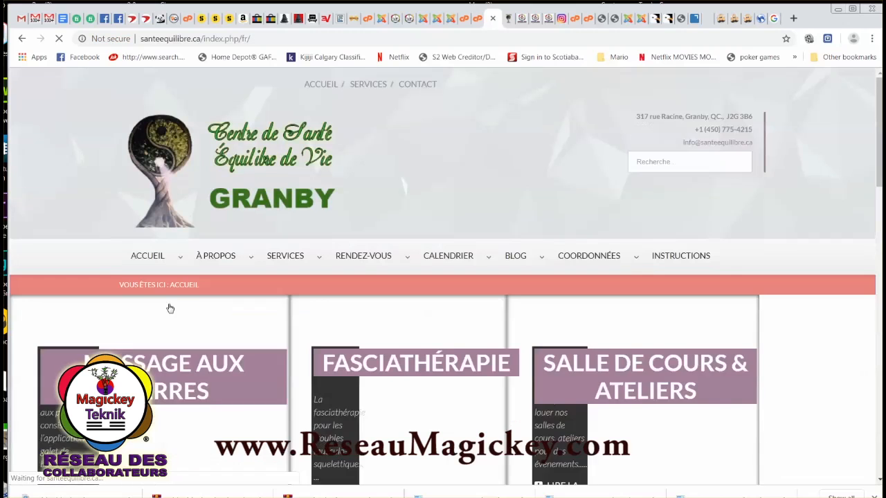
scroll(398, 338, "down", 2)
scroll(398, 337, "down", 2)
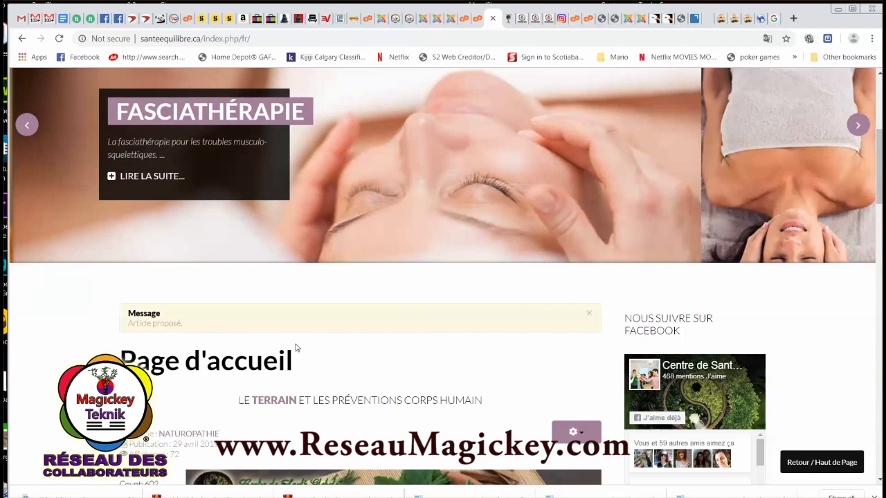
scroll(366, 347, "down", 2)
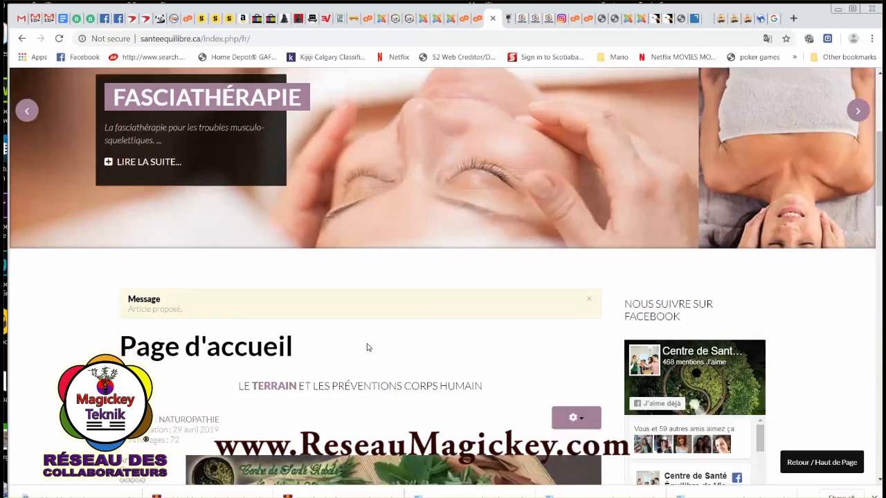
scroll(447, 347, "down", 2)
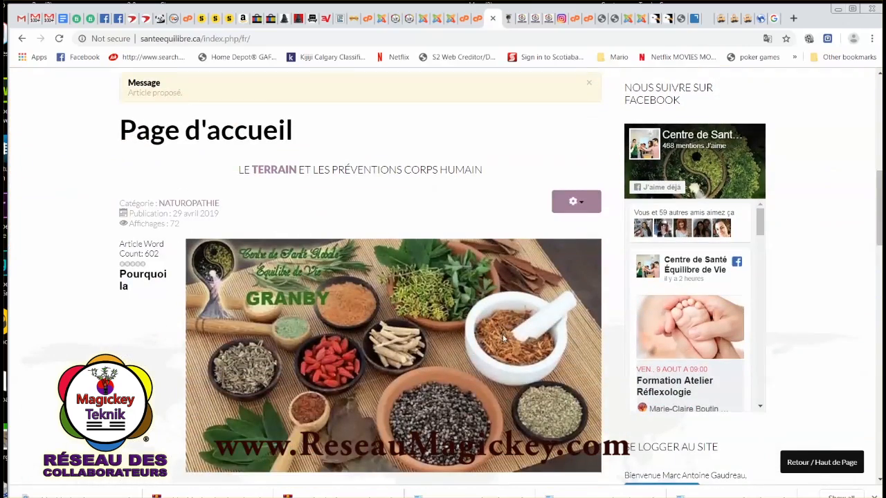
scroll(504, 337, "up", 7)
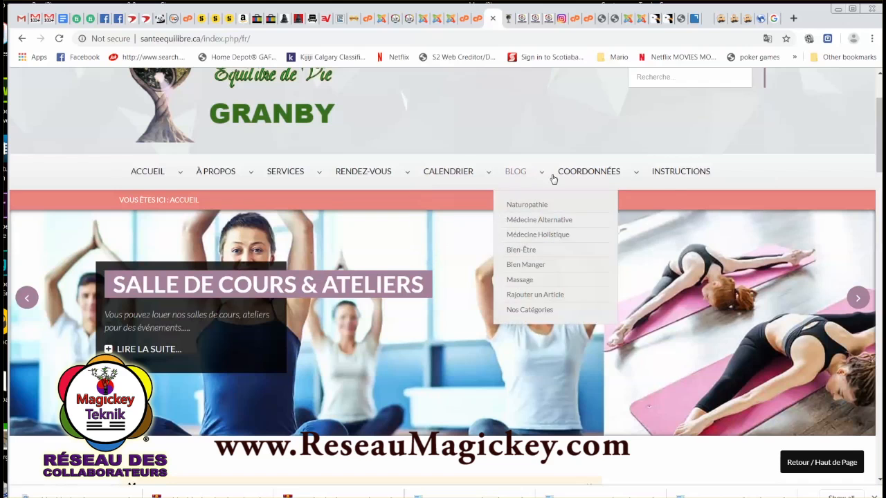
Open the blog's Massage category and examine how the article "Un test Joomla Article 3.9.8" is displayed
mouse_move(538, 176)
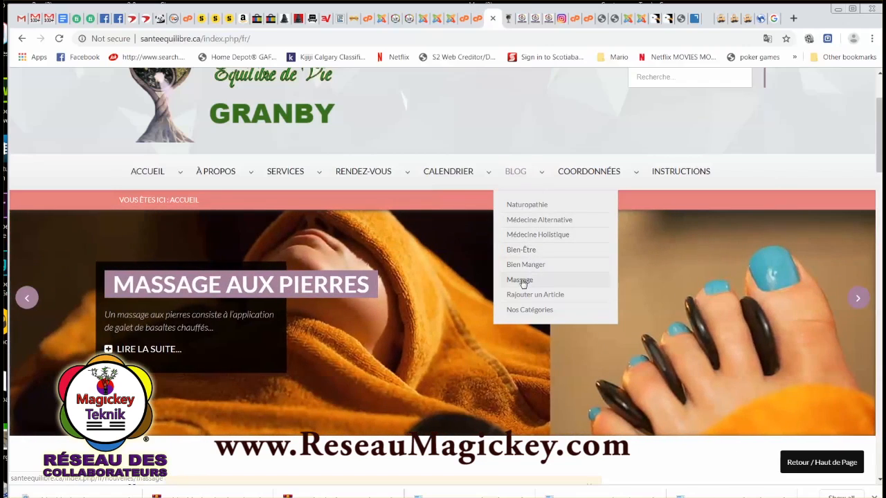
left_click(522, 281)
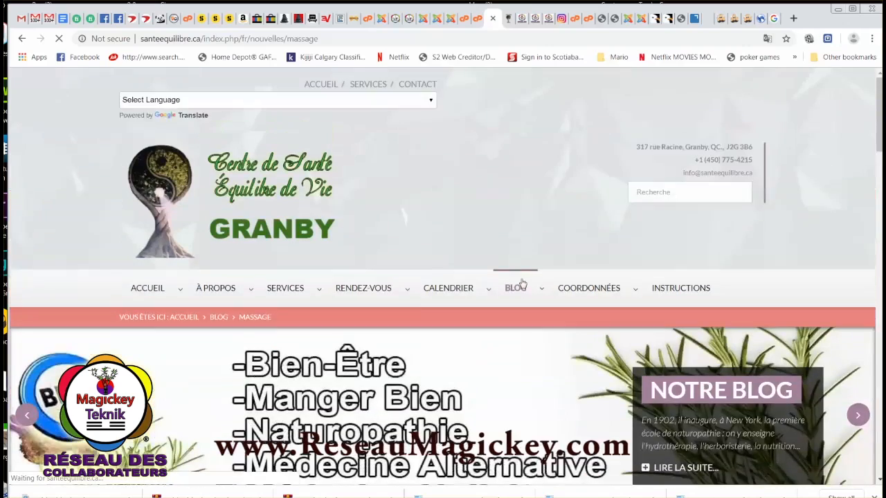
scroll(515, 297, "down", 5)
scroll(424, 299, "down", 2)
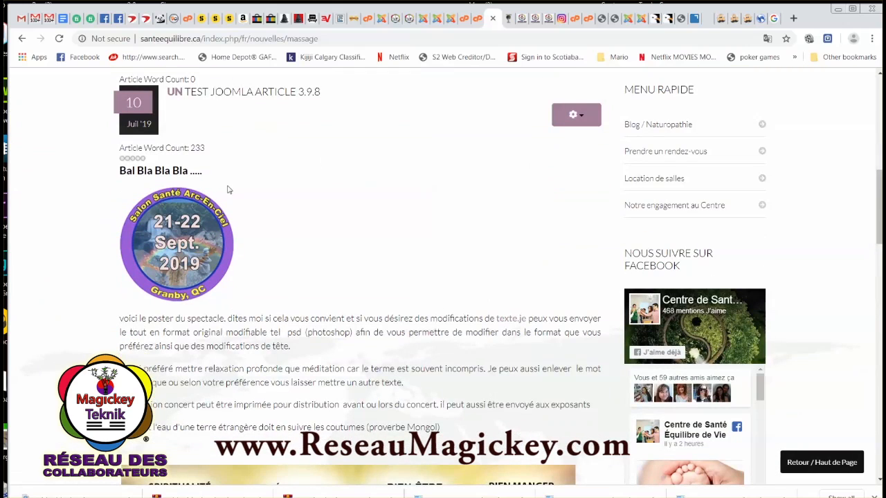
Look through the published article's logo, text and banner in the Massage category
scroll(276, 194, "down", 2)
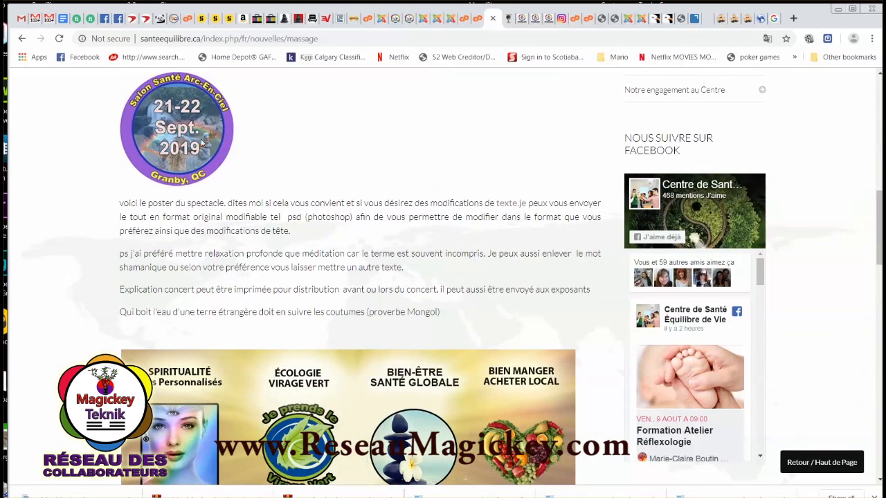
scroll(352, 271, "down", 2)
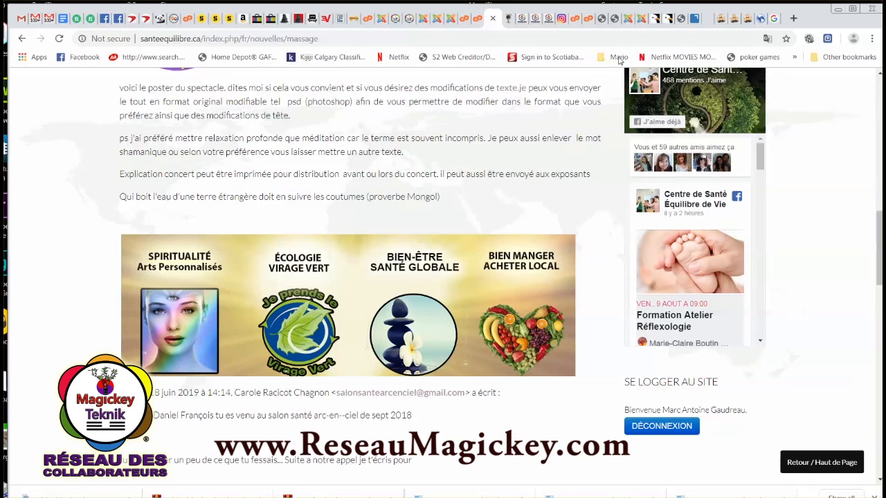
scroll(595, 277, "down", 6)
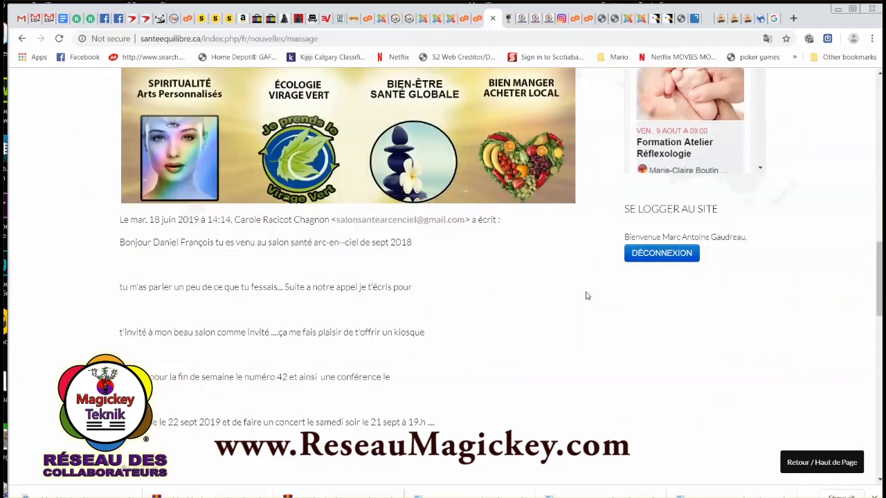
scroll(351, 237, "up", 10)
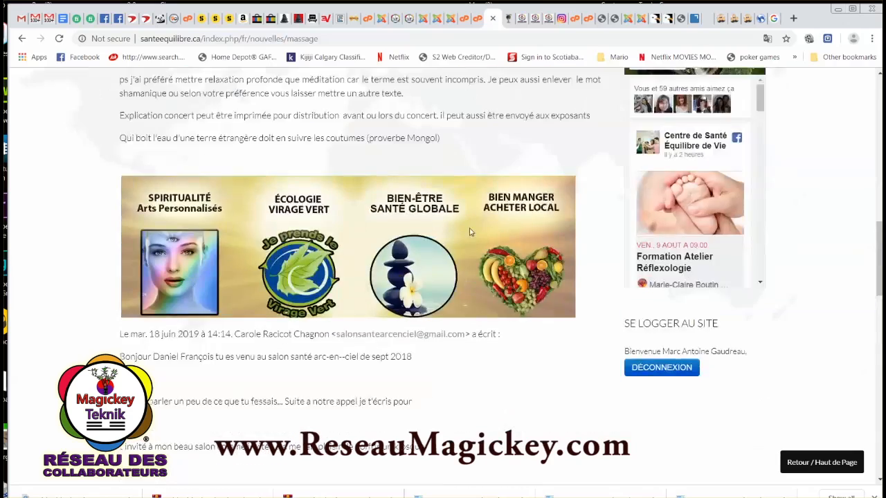
scroll(429, 251, "up", 5)
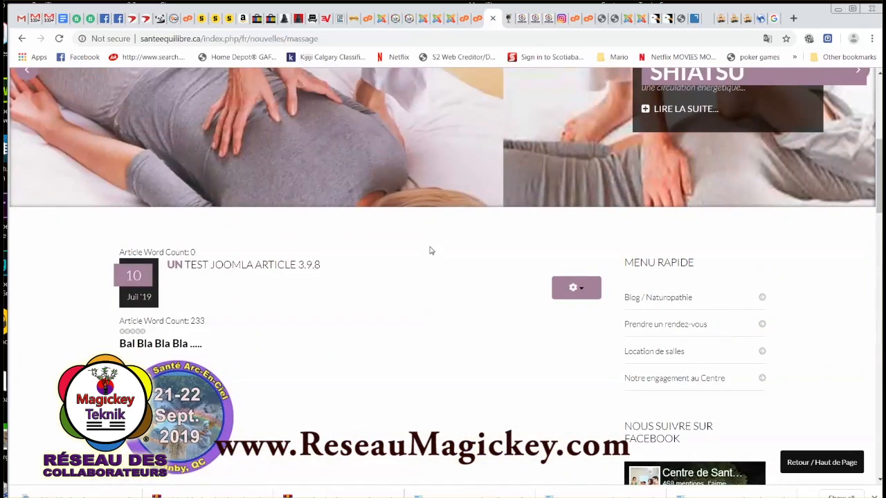
Open the main Blog page and review its category icons and category list down to Conseils de Bien-Être
mouse_move(494, 241)
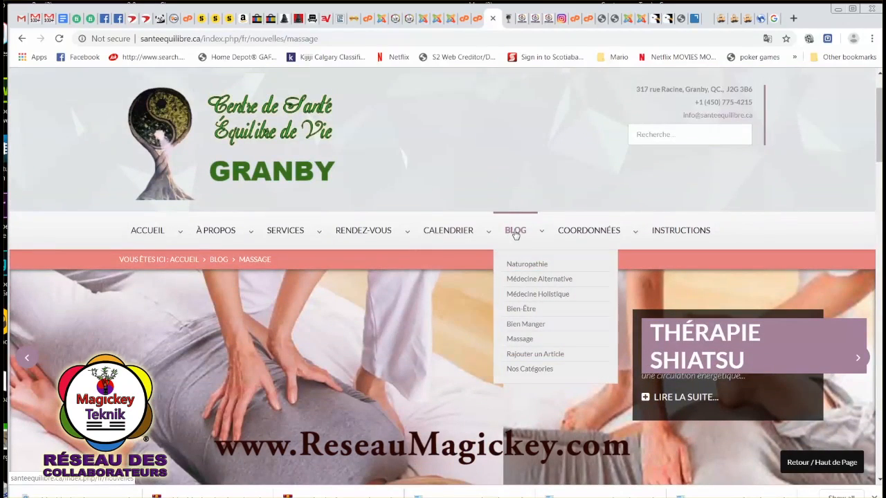
left_click(515, 236)
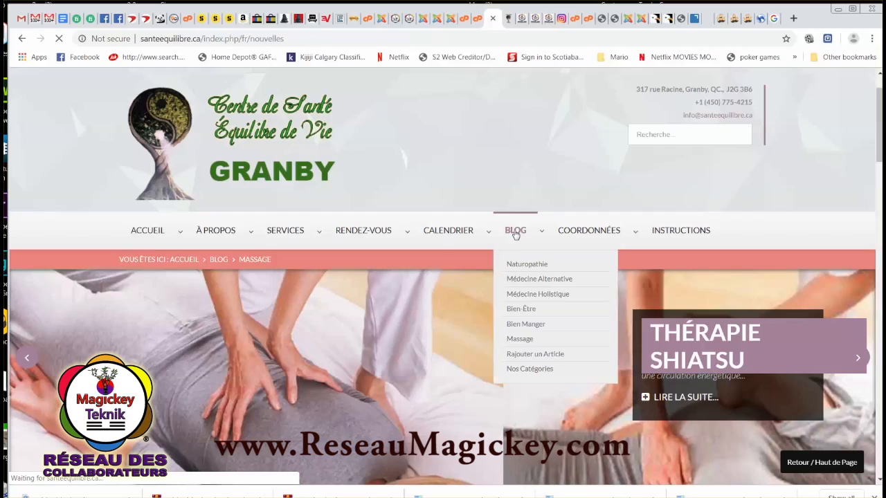
scroll(469, 274, "down", 4)
scroll(469, 280, "down", 4)
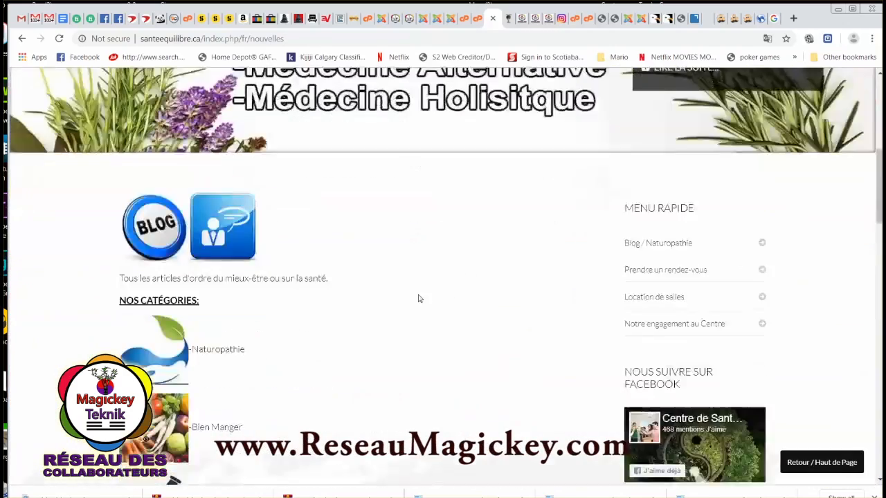
scroll(208, 332, "down", 2)
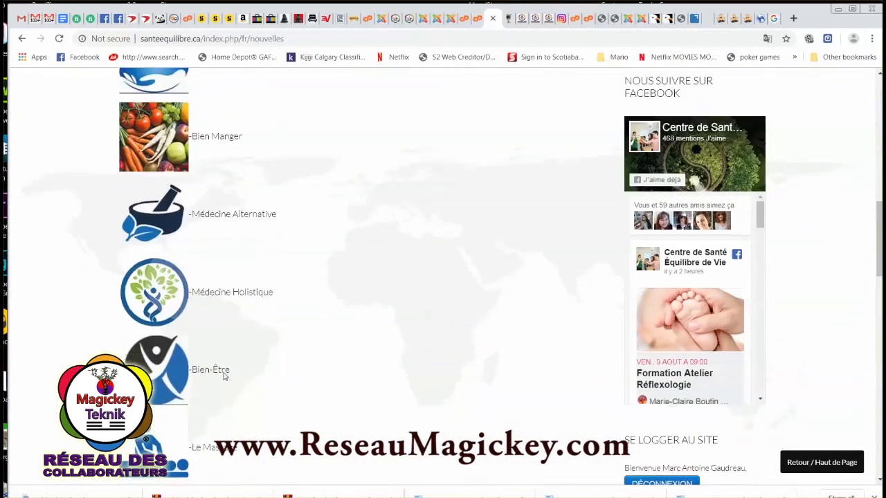
scroll(227, 429, "down", 2)
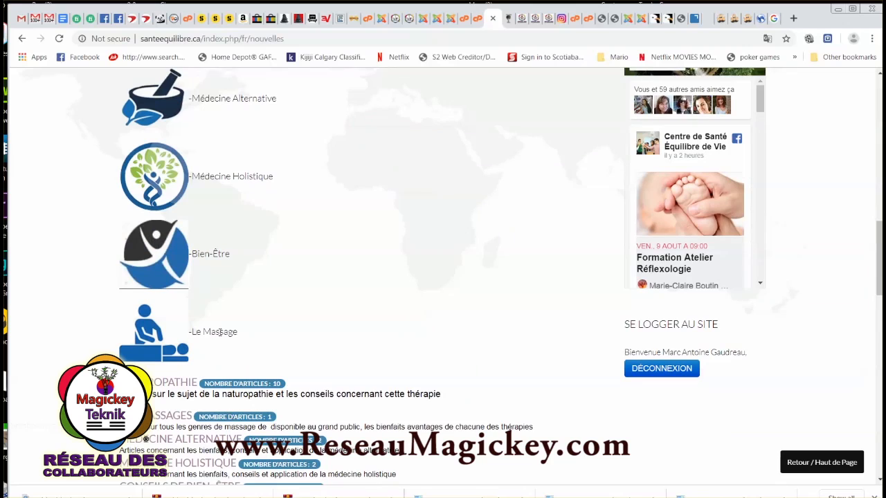
scroll(222, 378, "down", 2)
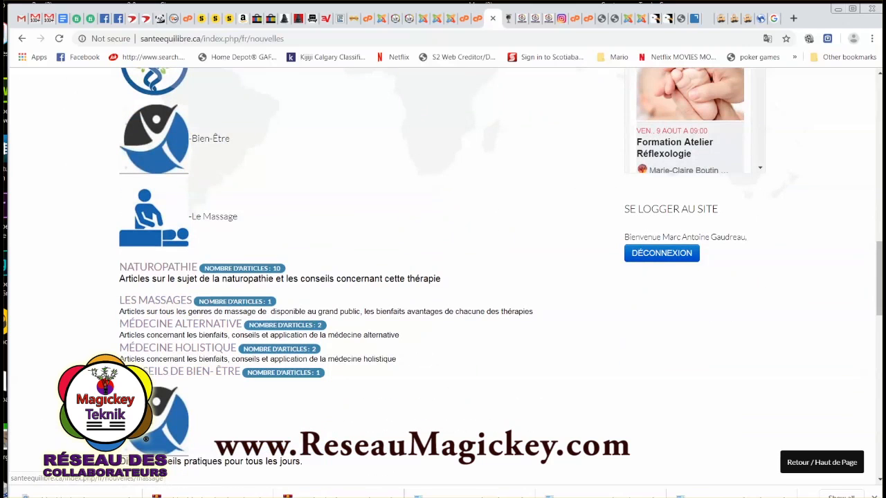
Open the Les Massages category from the list and review its article down to the closing "je t'envoie" line
left_click(174, 303)
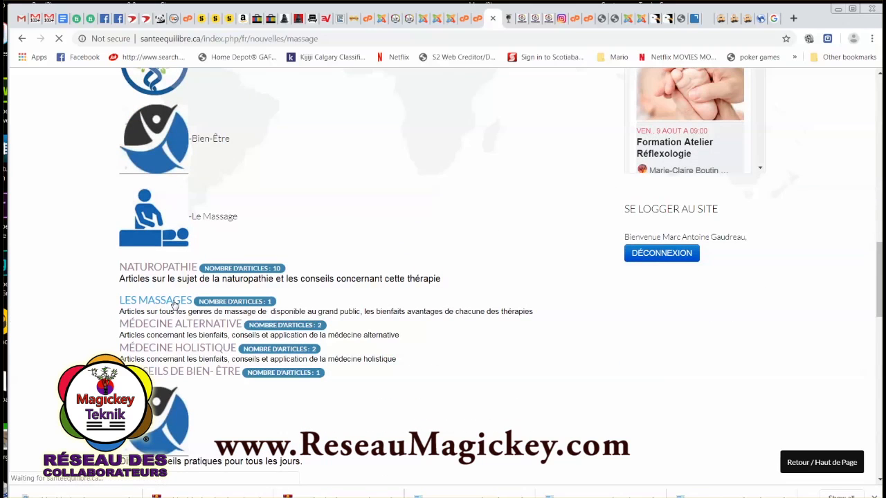
scroll(294, 322, "down", 8)
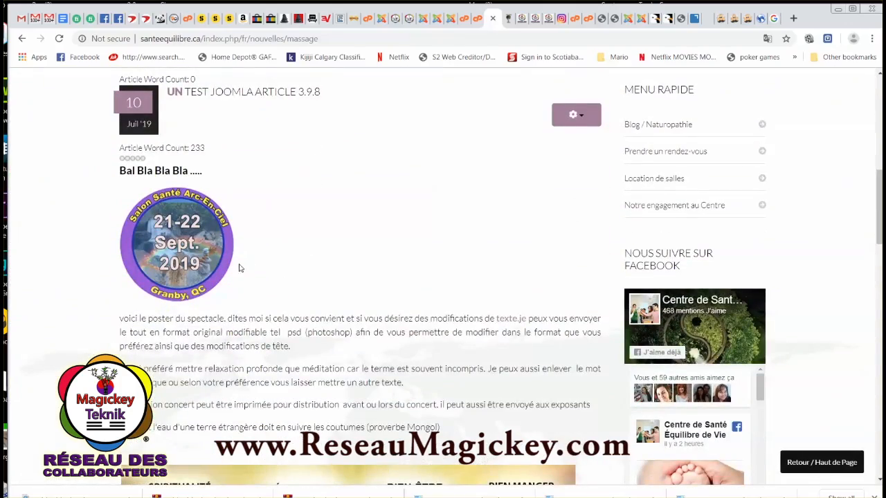
scroll(239, 268, "down", 7)
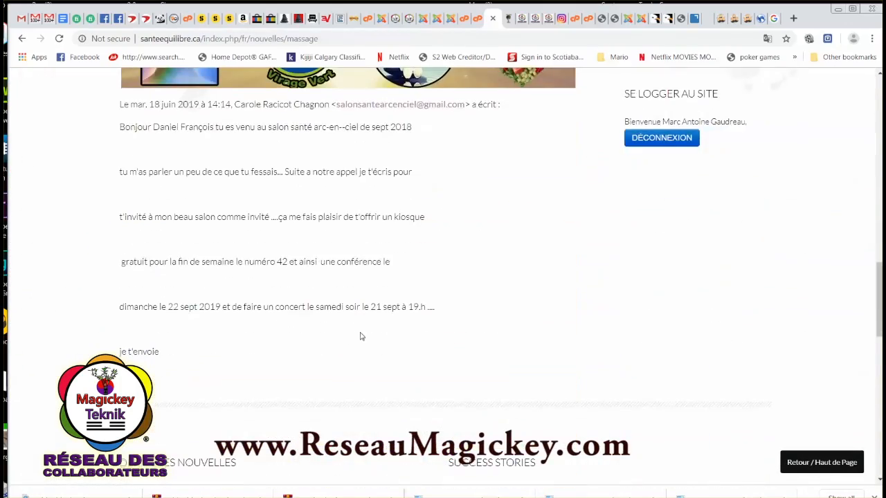
scroll(385, 332, "up", 8)
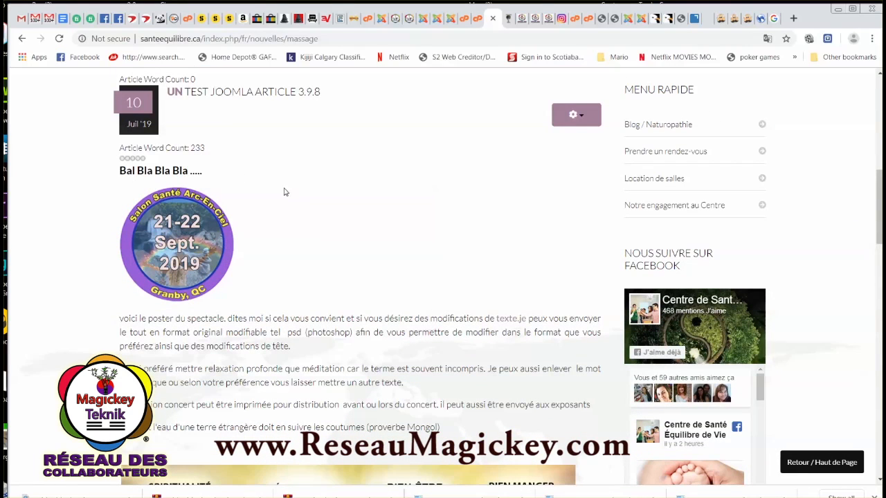
scroll(431, 196, "up", 3)
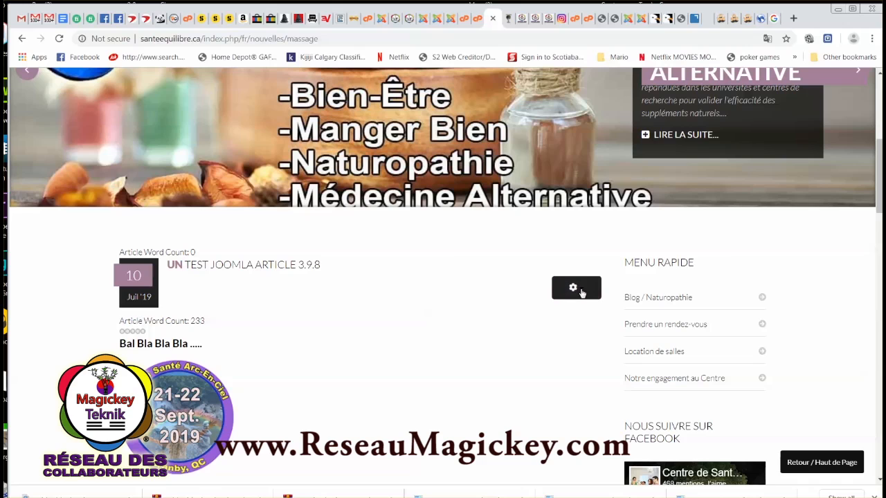
Open the article "Un test Joomla Article 3.9.8" for editing and bring its content into view
left_click(580, 290)
left_click(547, 338)
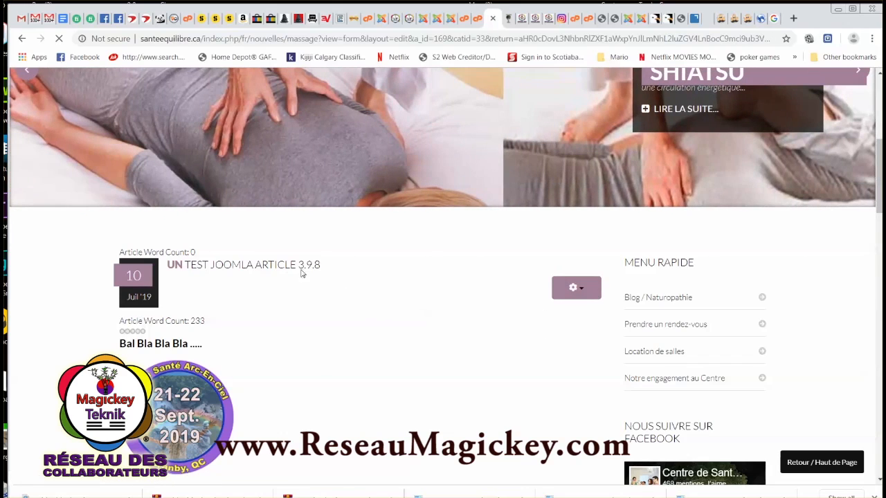
scroll(429, 309, "down", 7)
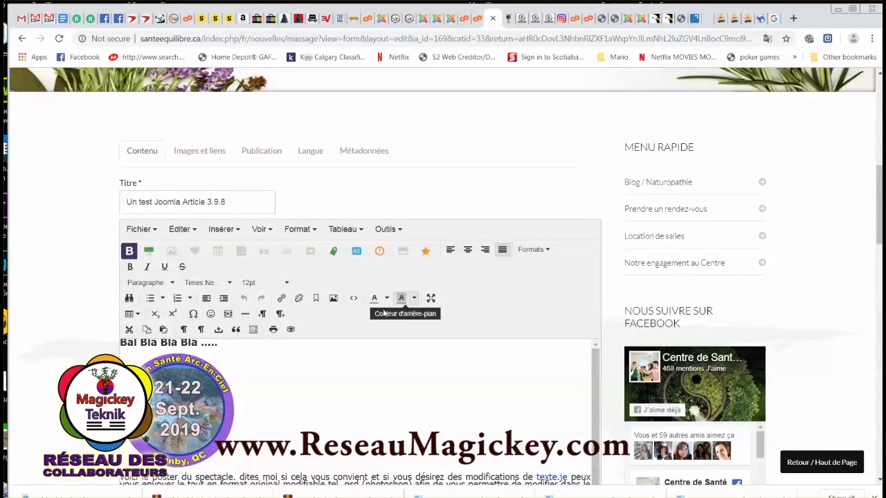
scroll(344, 321, "down", 2)
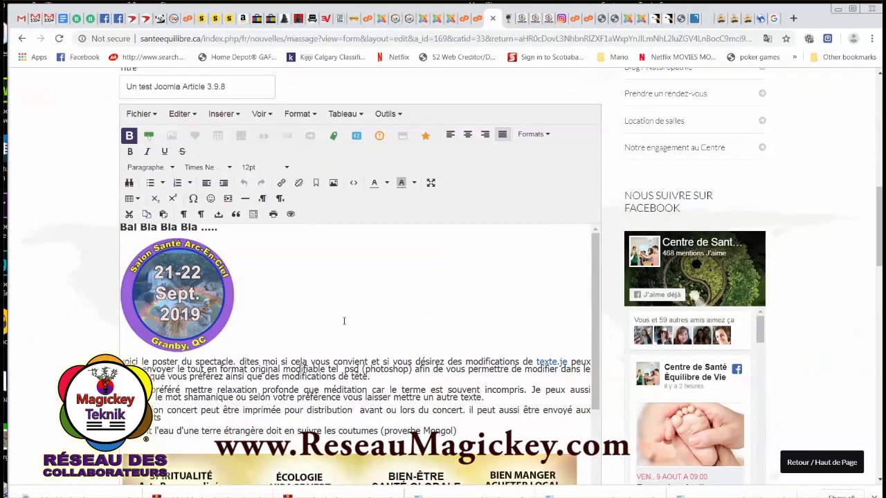
Insert a "Lire la suite" break on a new line between "Bal Bla Bla Bla ....." and the round logo
left_click(230, 233)
key("Return")
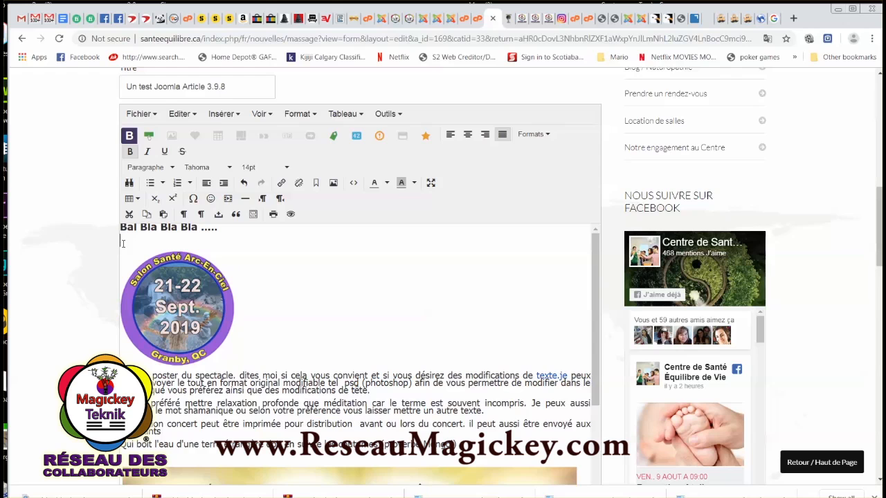
scroll(386, 333, "down", 10)
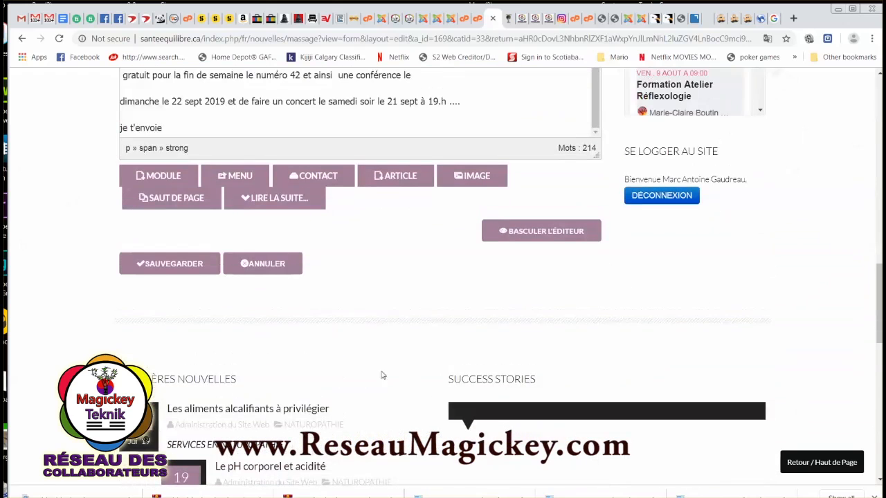
left_click(282, 203)
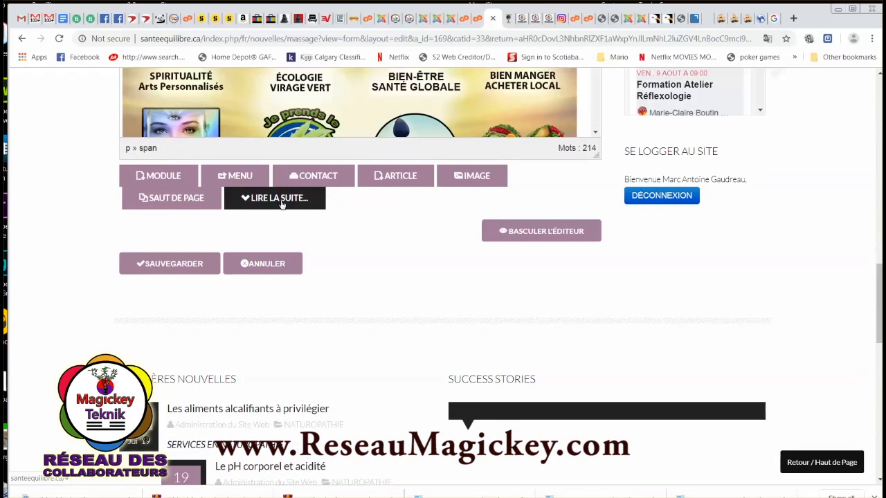
scroll(360, 201, "up", 4)
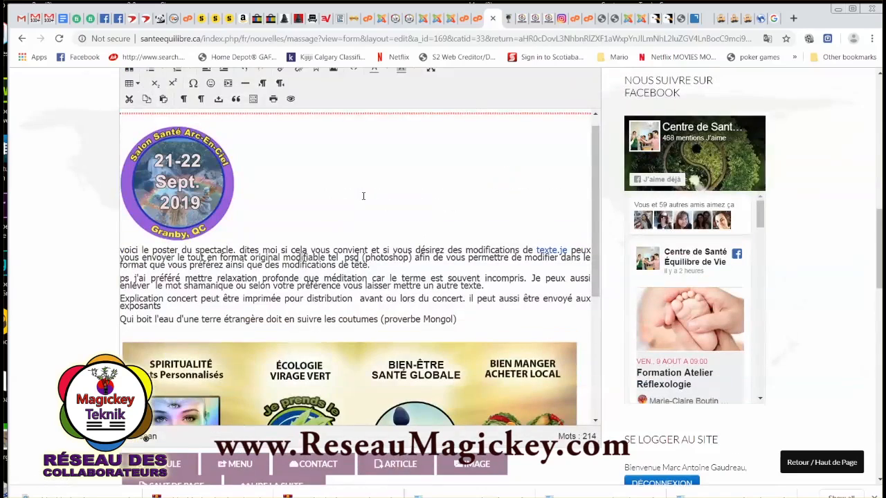
scroll(355, 206, "up", 1)
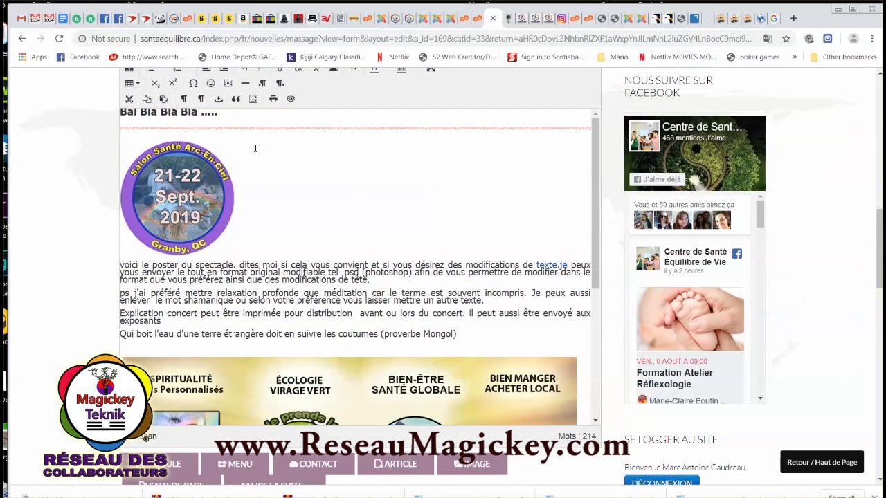
scroll(253, 155, "up", 2)
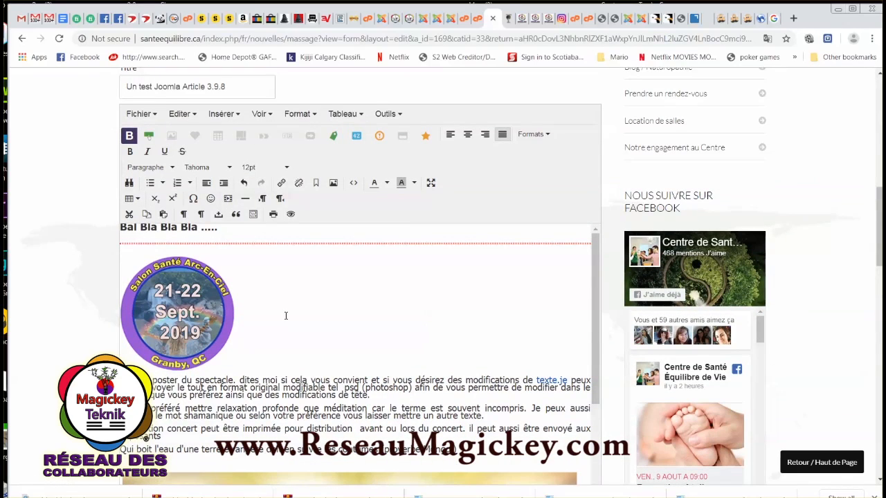
Start inserting a link on the word "convient" in the paragraph below the round logo
scroll(286, 314, "down", 2)
scroll(291, 313, "up", 2)
scroll(292, 313, "down", 1)
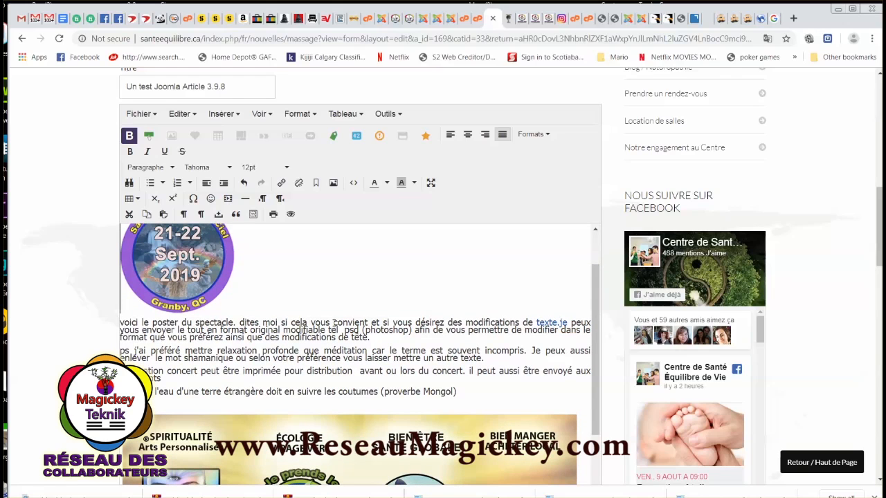
left_click_drag(334, 323, 370, 322)
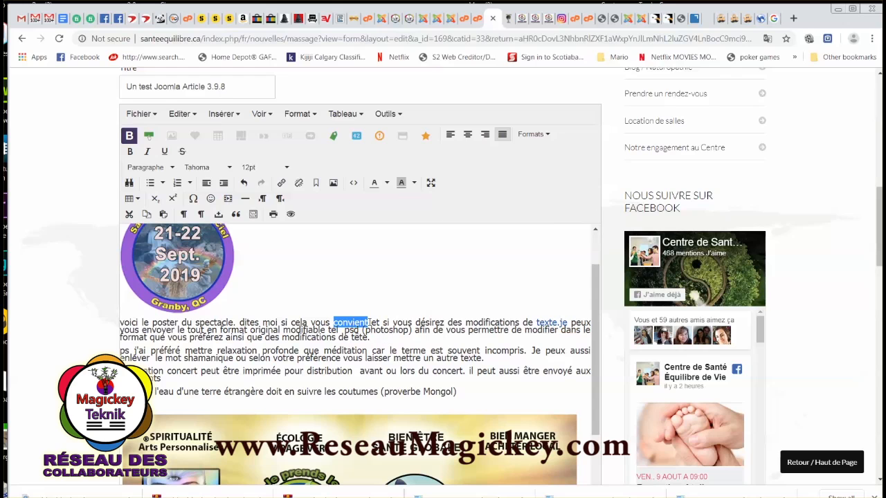
left_click(281, 183)
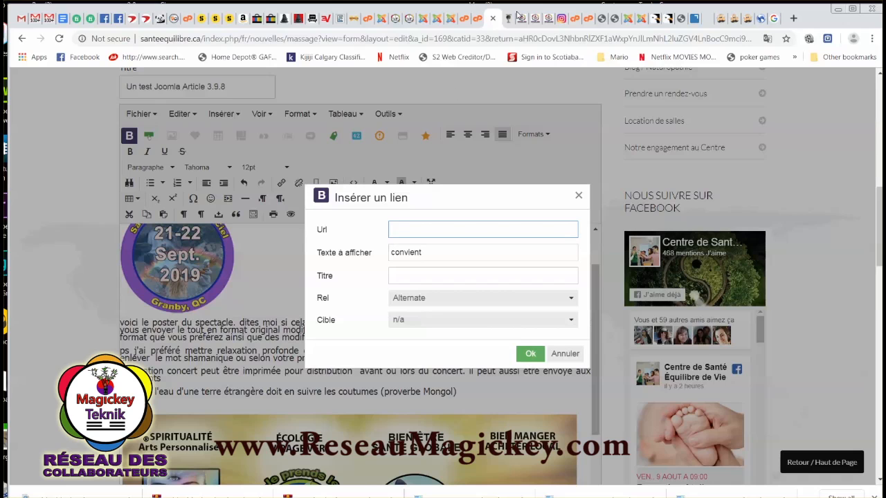
Copy the address of the naturopath's contact page under Coordonnées in the site's other browser tab, and return to the link dialog
left_click(513, 18)
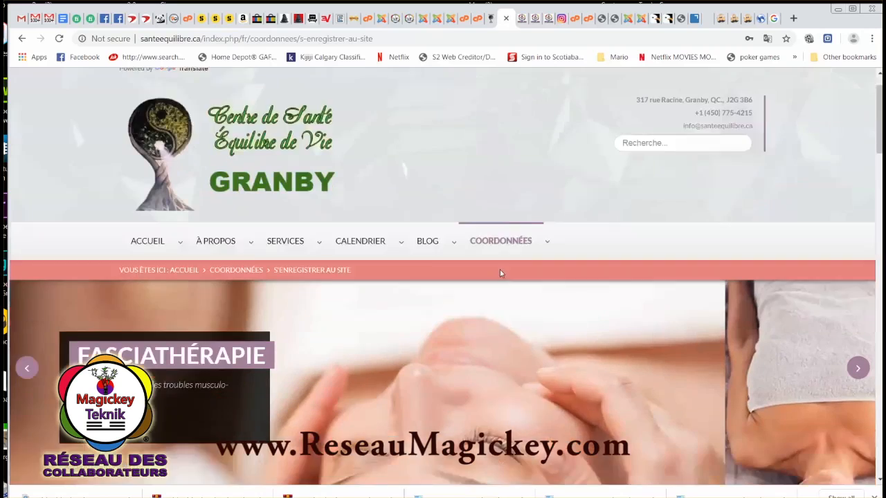
scroll(500, 273, "down", 1)
mouse_move(517, 179)
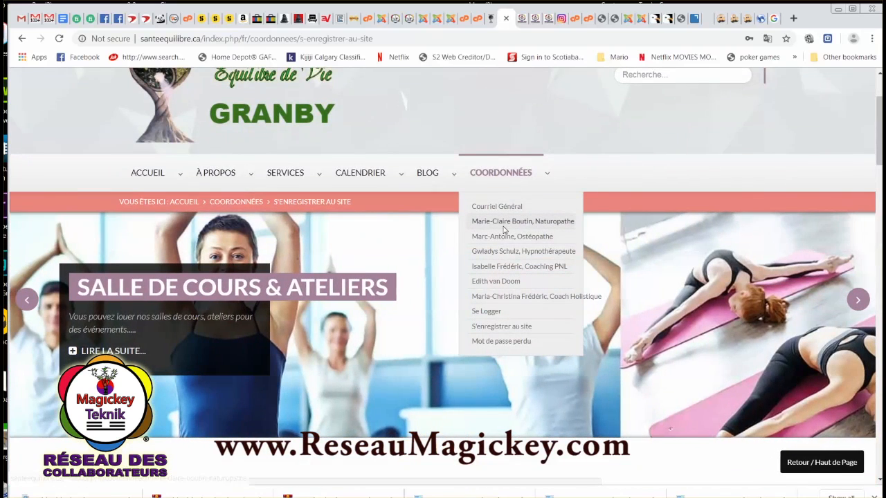
left_click(507, 227)
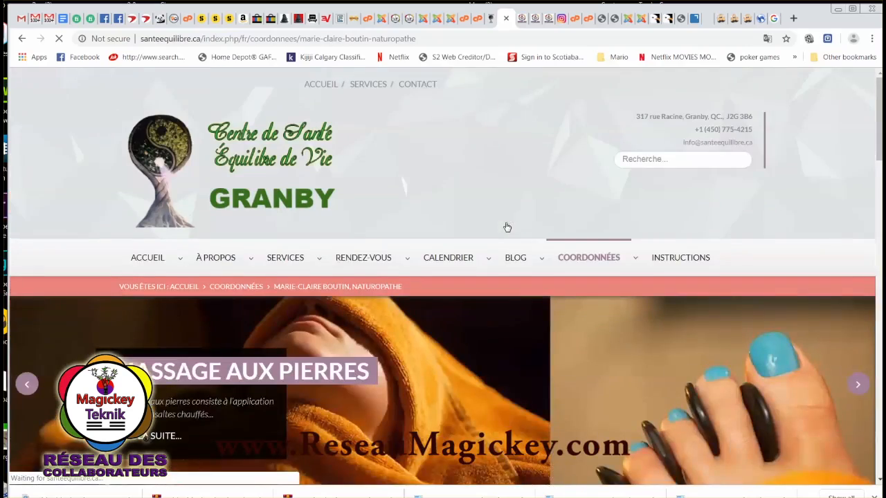
scroll(485, 322, "down", 9)
scroll(516, 333, "down", 3)
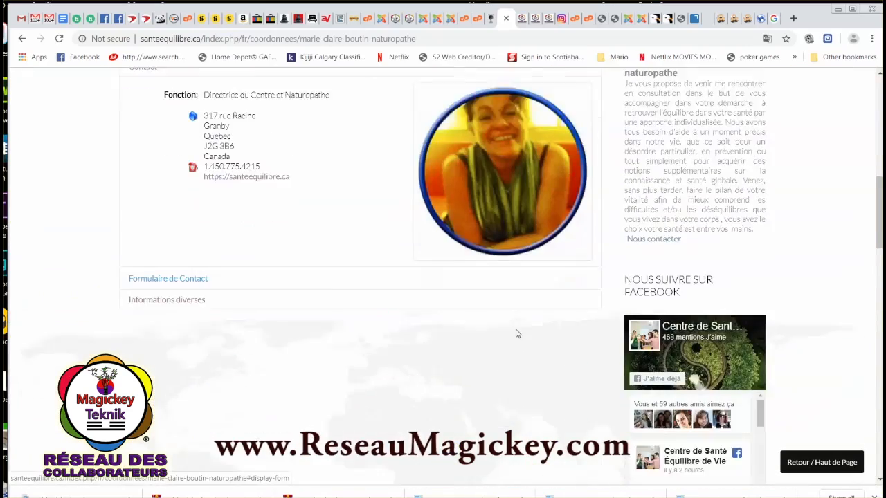
scroll(446, 146, "up", 10)
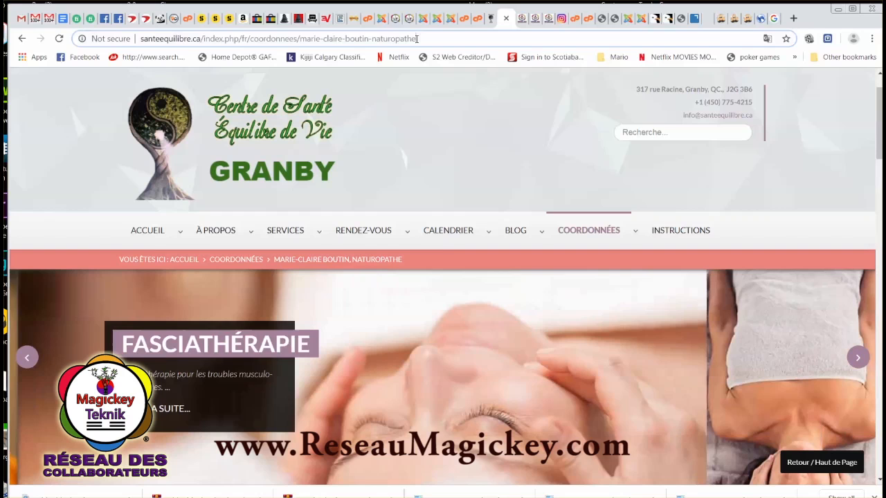
left_click_drag(416, 39, 107, 45)
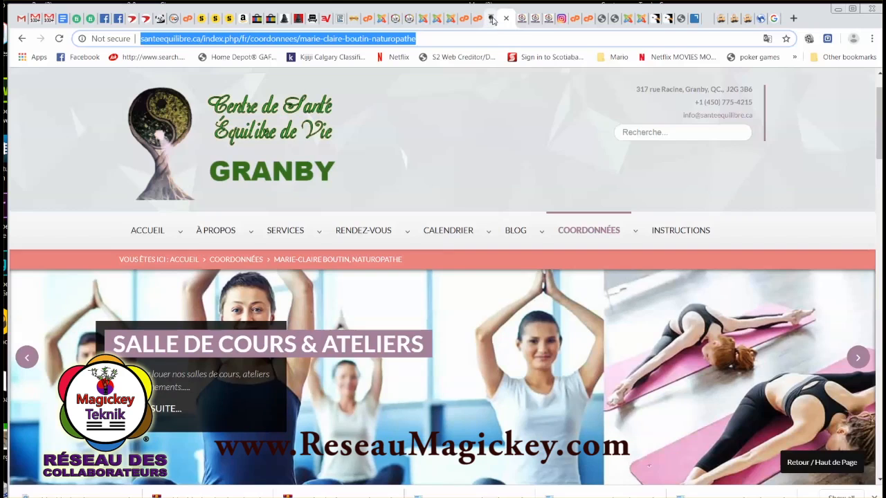
left_click(489, 19)
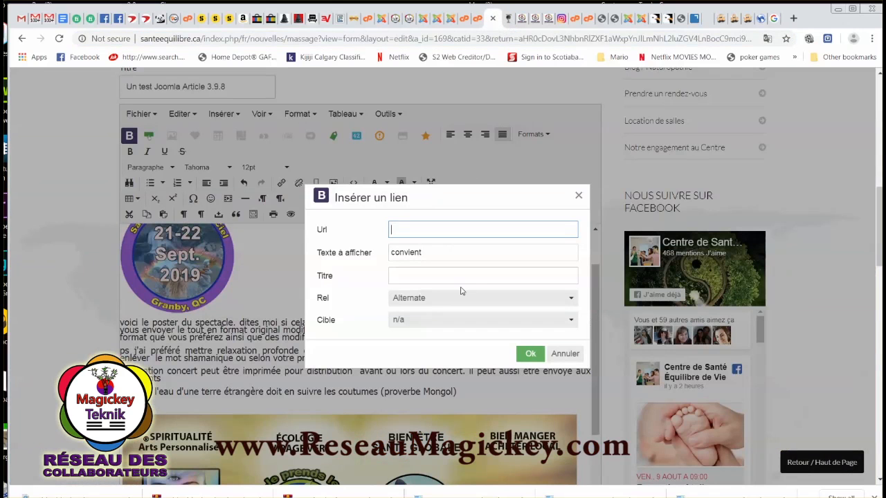
Set the copied contact page address as the URL of the link on "convient" and insert the link
left_click(390, 230)
key("ctrl+v")
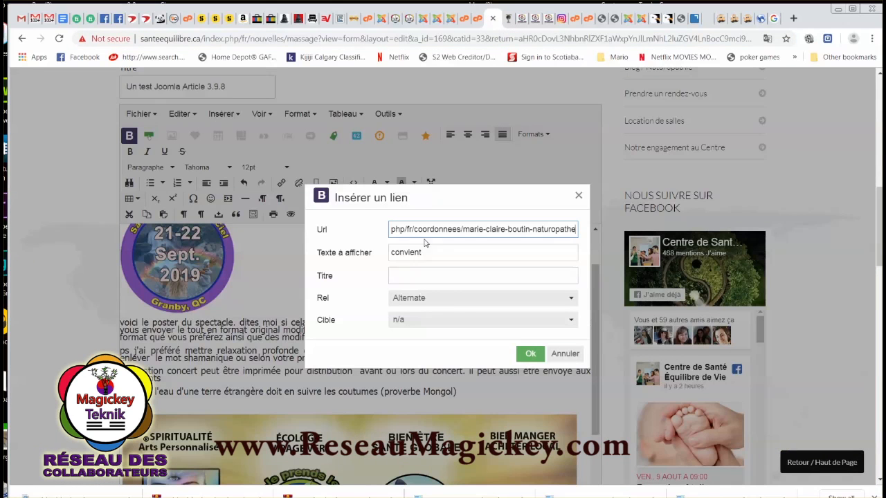
left_click(531, 354)
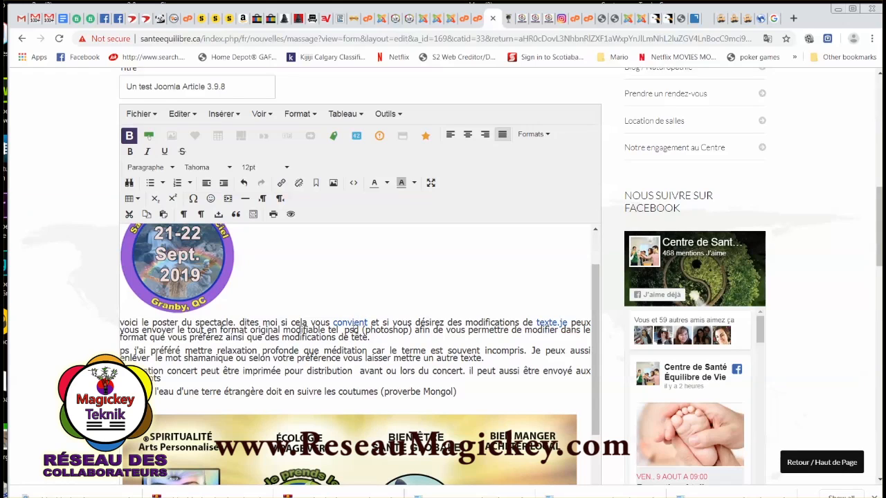
Look over the article content down to its end and save the article
scroll(382, 352, "down", 3)
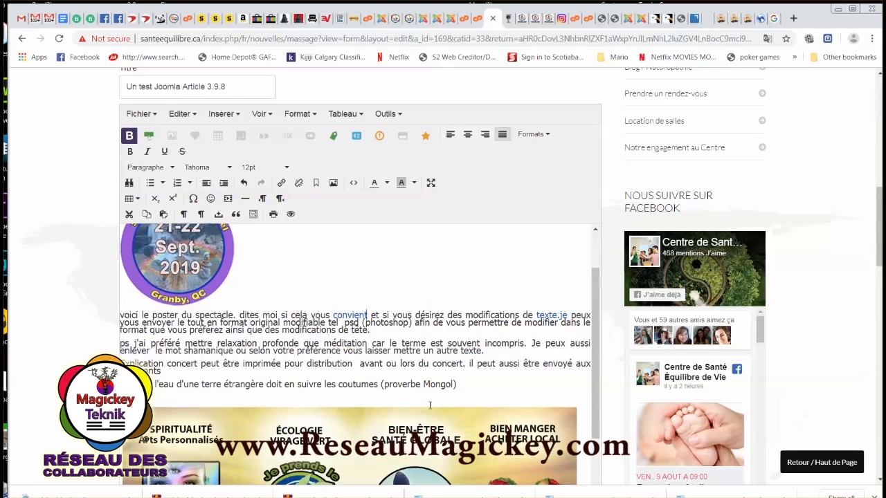
scroll(419, 405, "down", 5)
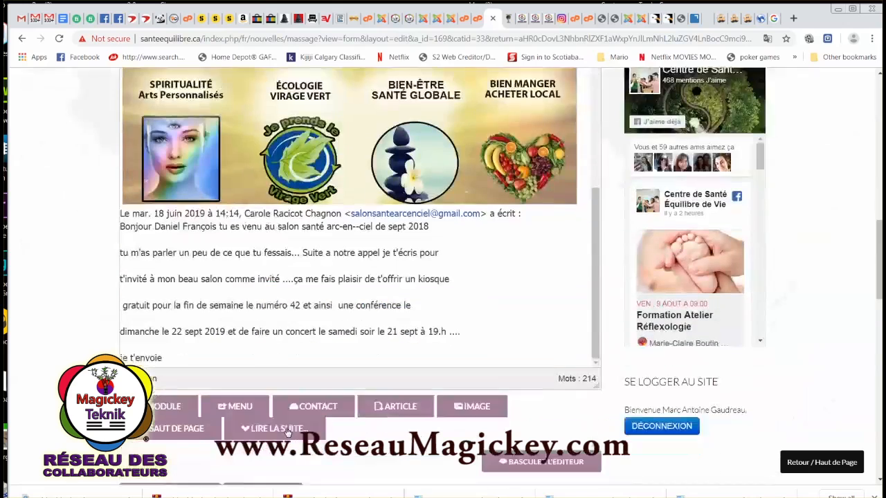
scroll(315, 218, "up", 5)
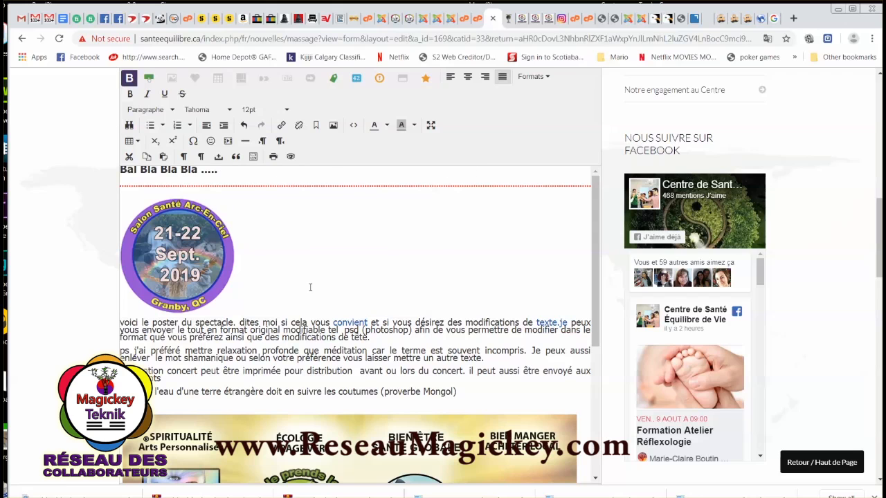
scroll(272, 389, "down", 10)
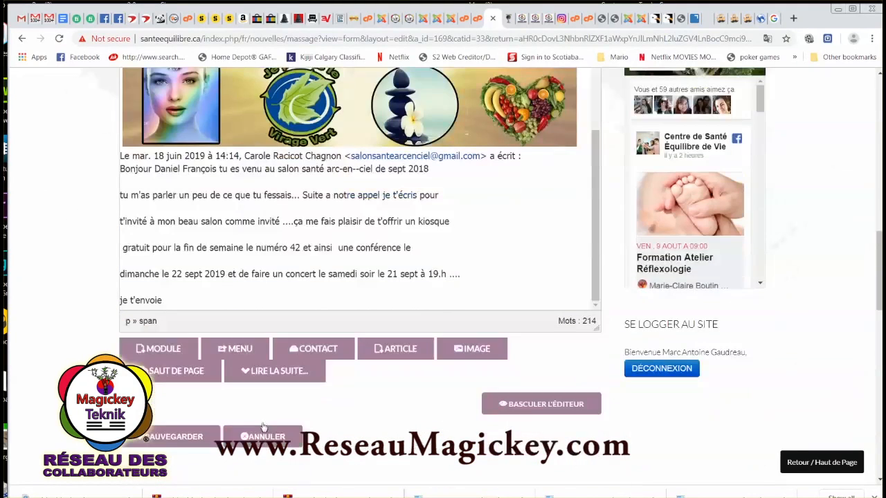
left_click(184, 442)
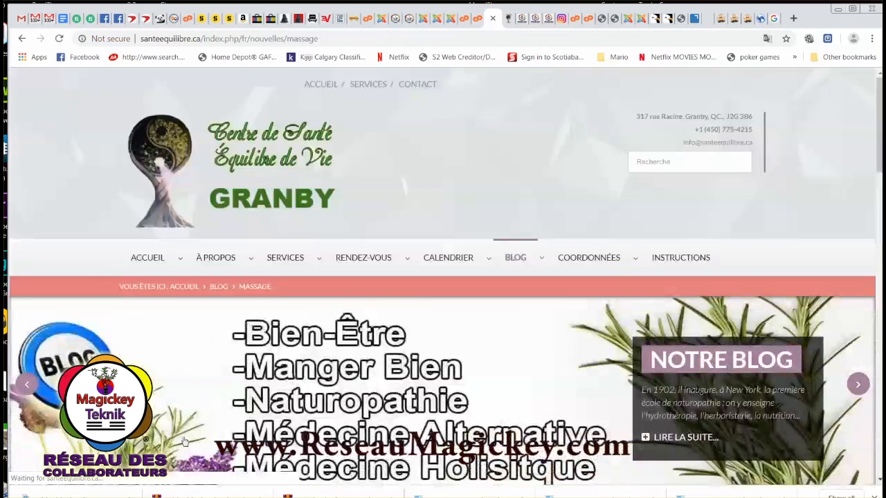
Check the article's intro on the Massage blog page, view the full article through its read-more link, and return to the blog page
scroll(409, 328, "down", 3)
scroll(405, 336, "down", 4)
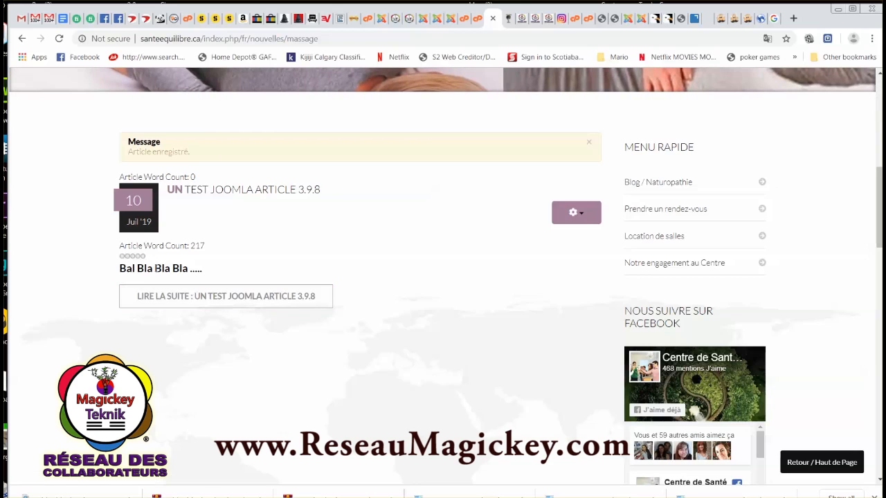
left_click(220, 298)
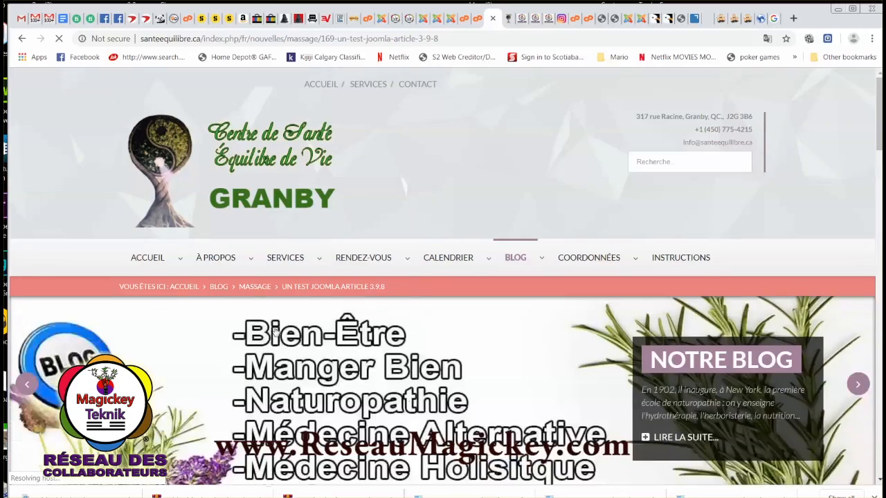
scroll(379, 334, "down", 8)
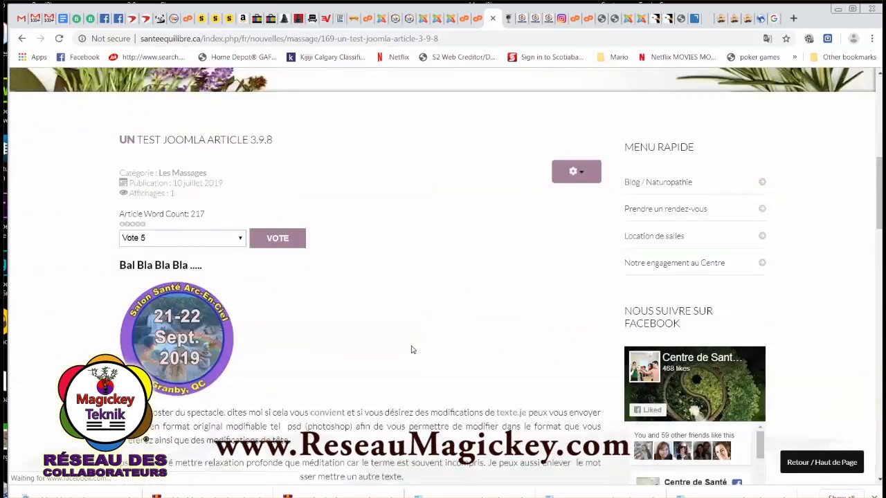
scroll(412, 344, "down", 3)
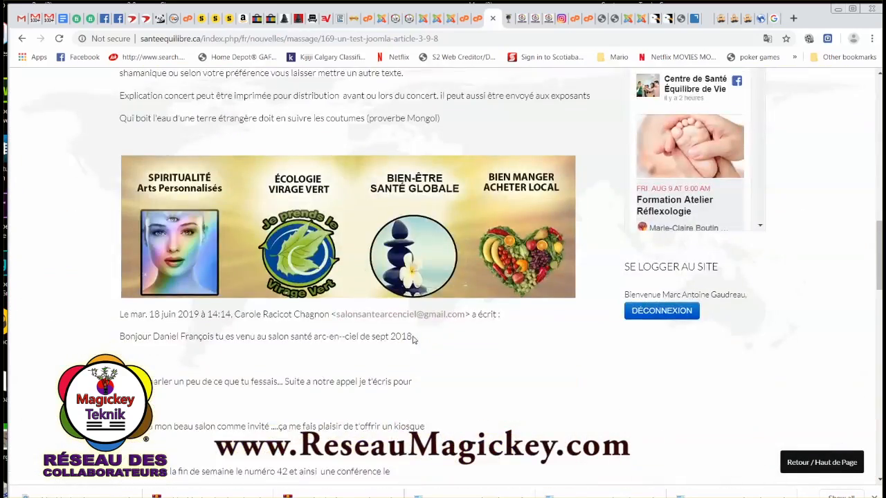
scroll(419, 336, "up", 10)
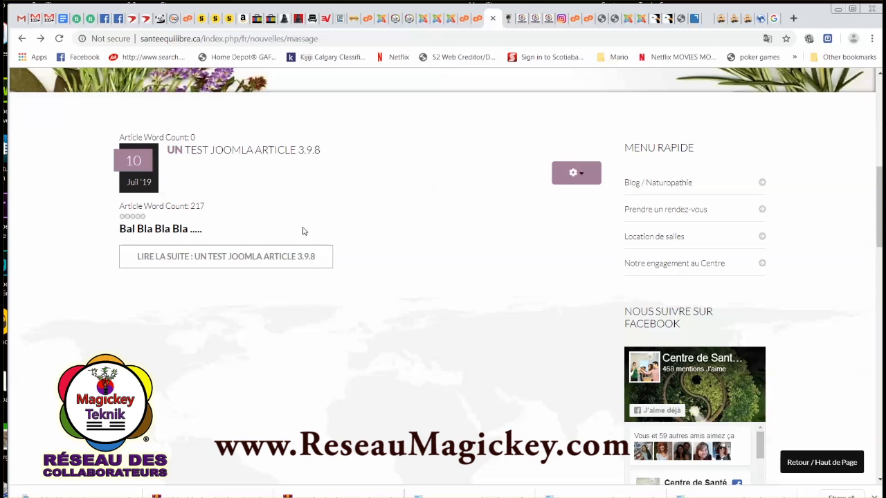
Reopen the article "Un test Joomla Article 3.9.8" for editing and show its image and link settings
left_click(575, 181)
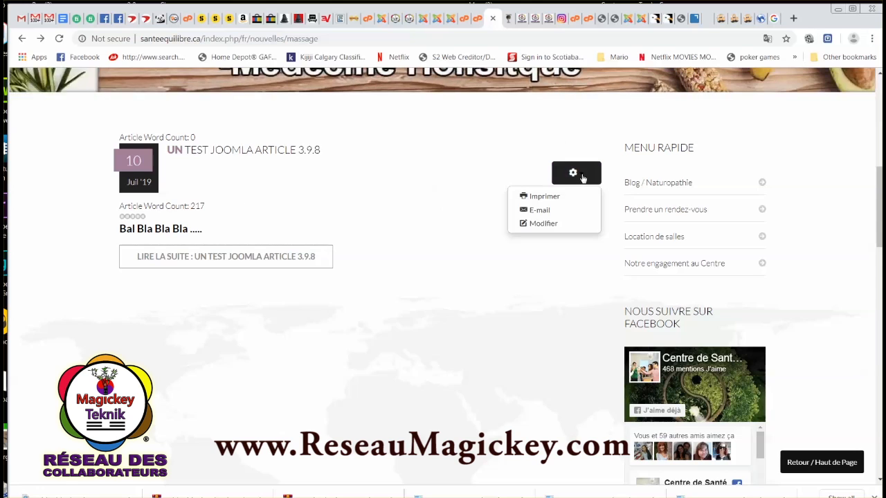
left_click(545, 223)
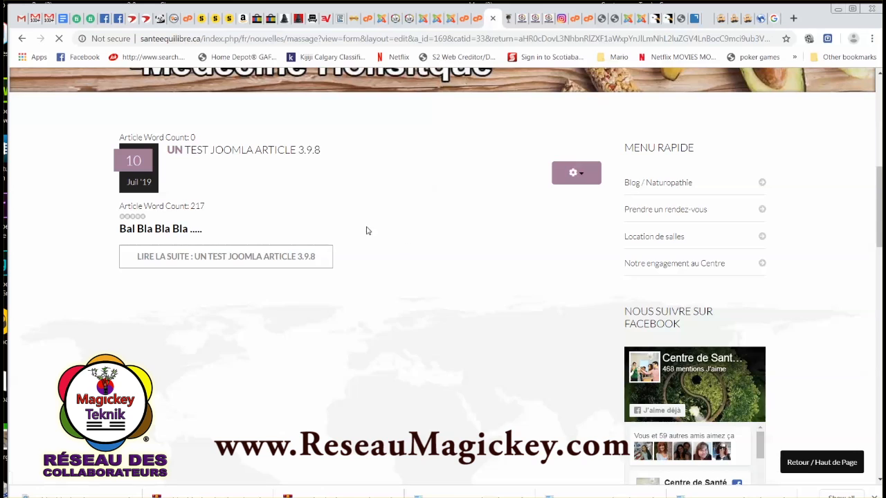
scroll(415, 342, "down", 7)
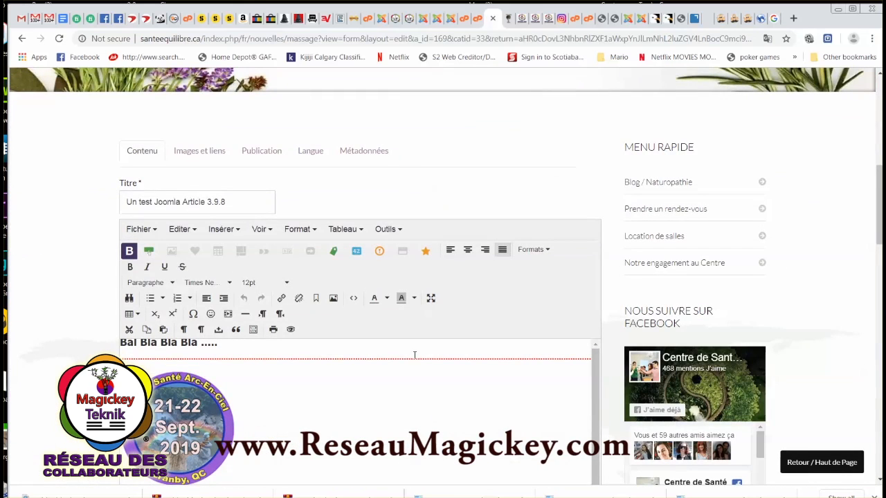
left_click(199, 154)
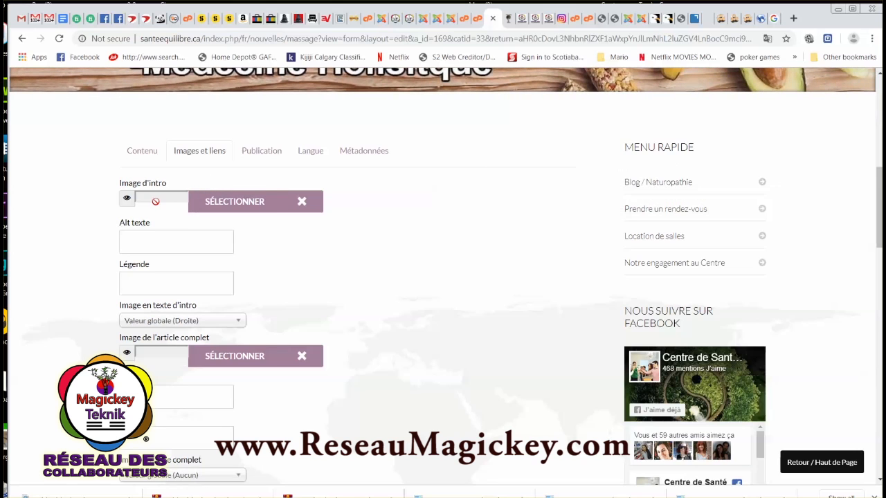
Start selecting the article's intro image and open the blog/massage image folder
left_click(247, 205)
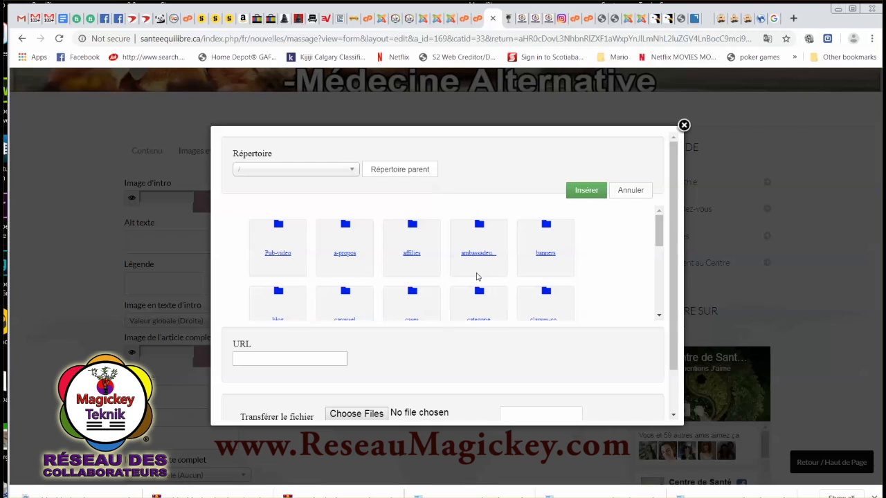
scroll(415, 284, "down", 1)
left_click(278, 265)
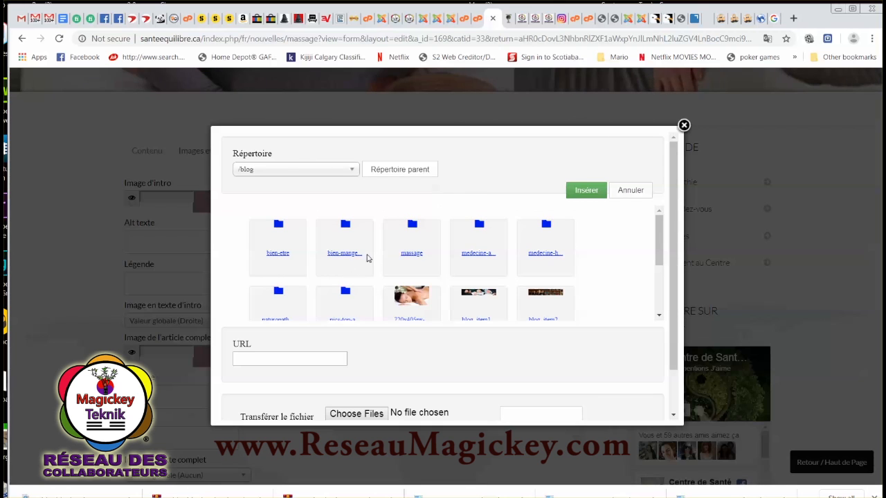
left_click(415, 257)
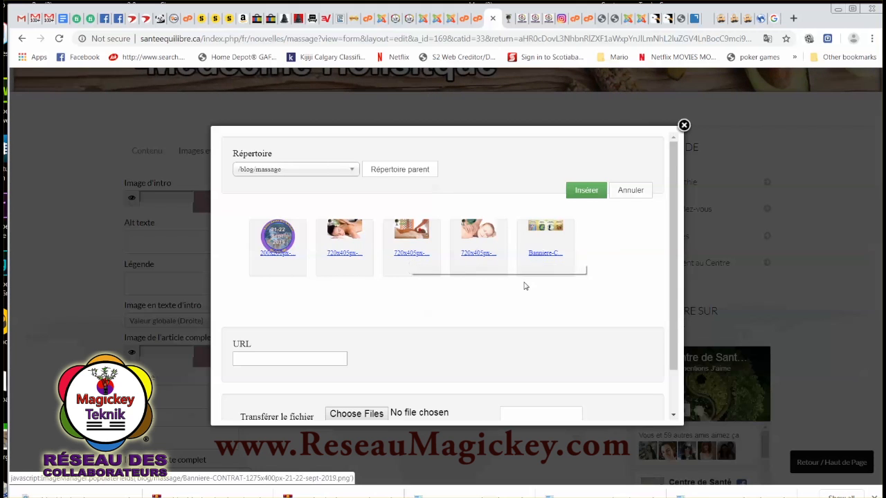
Upload Logo-Mieux-Etre.png from the 1-21-22-sept-2019 folder into blog/massage and insert it as the intro image
scroll(641, 306, "down", 2)
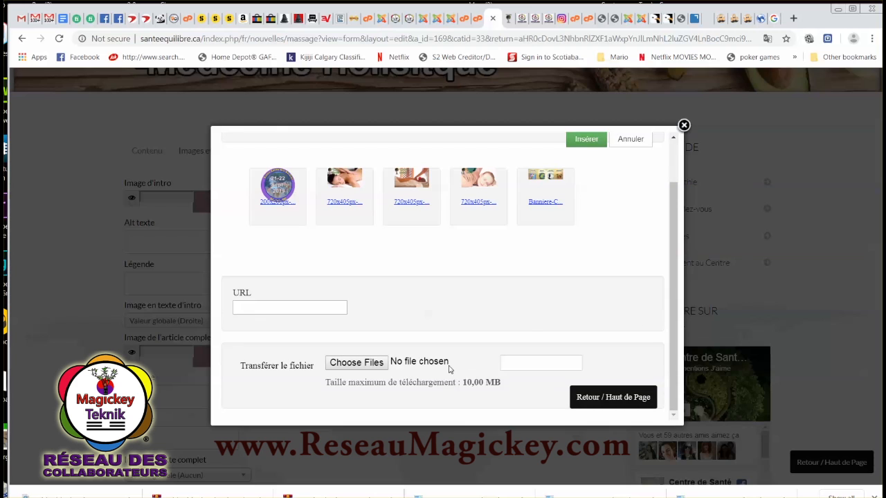
left_click(359, 367)
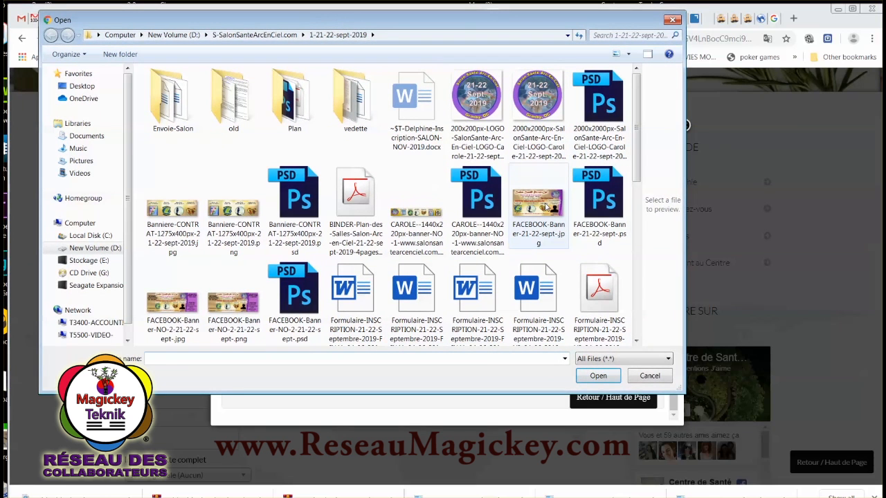
left_click(546, 207)
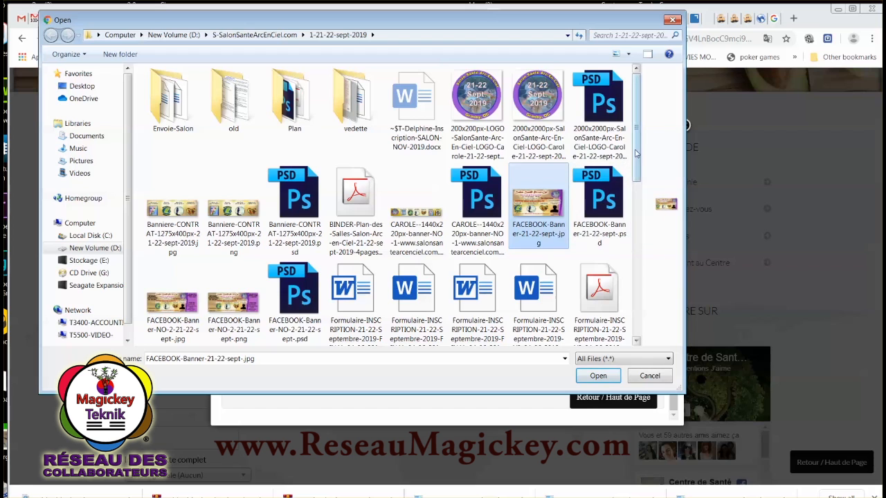
scroll(626, 194, "down", 5)
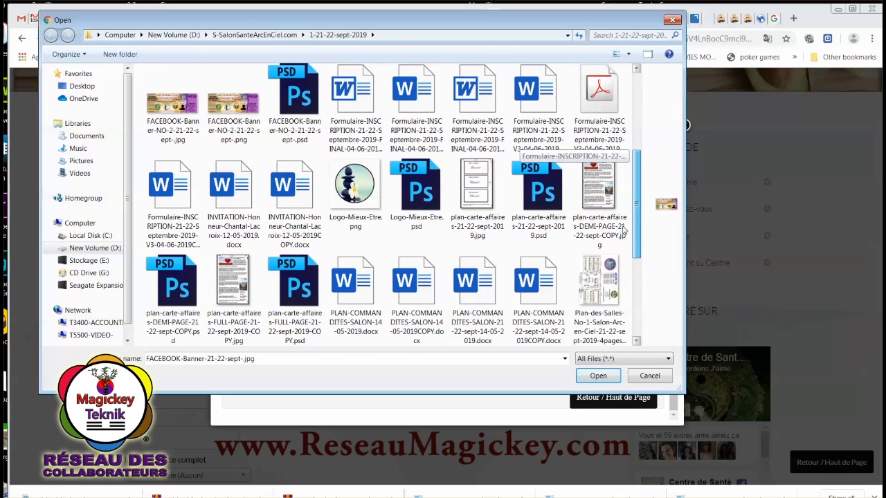
left_click(367, 194)
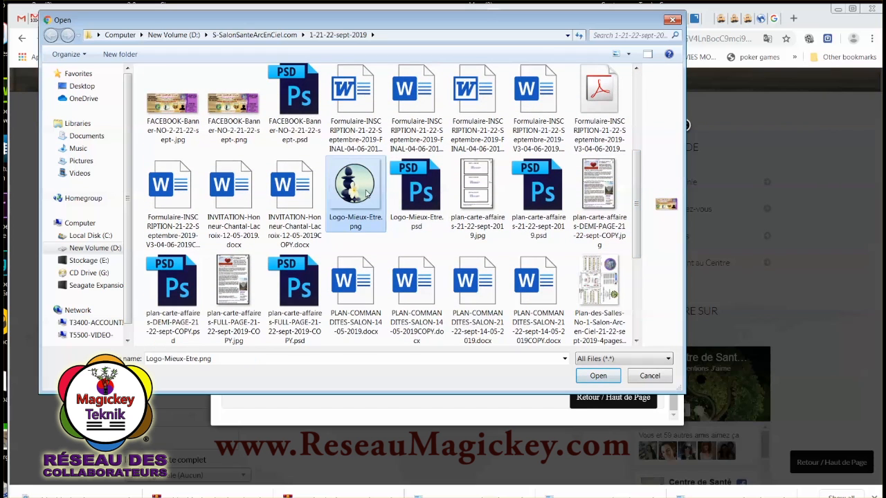
left_click(598, 377)
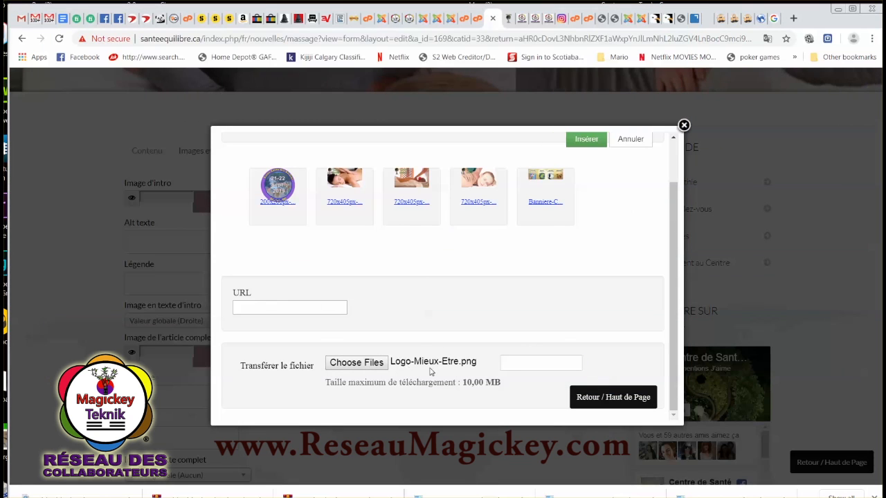
left_click(531, 365)
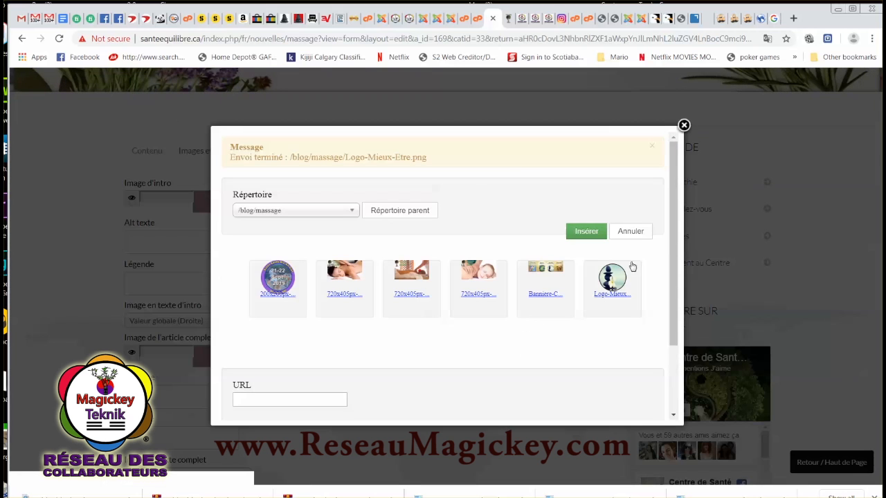
left_click(618, 276)
left_click(586, 232)
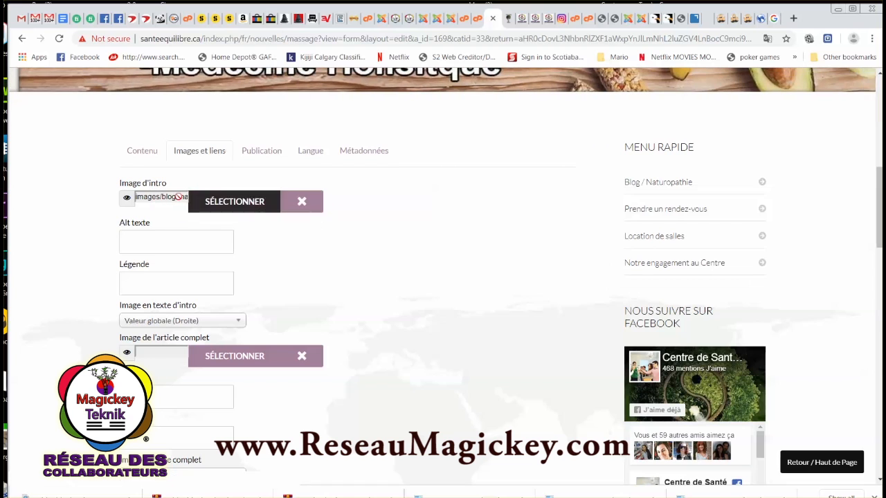
Set the full article image to the Logo-Mieux-Etre.png file in the blog/massage folder
left_click(229, 355)
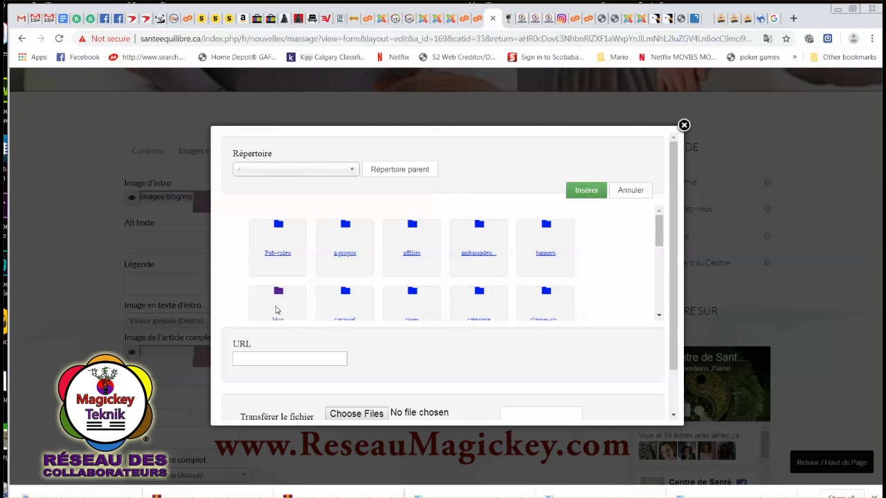
left_click(280, 318)
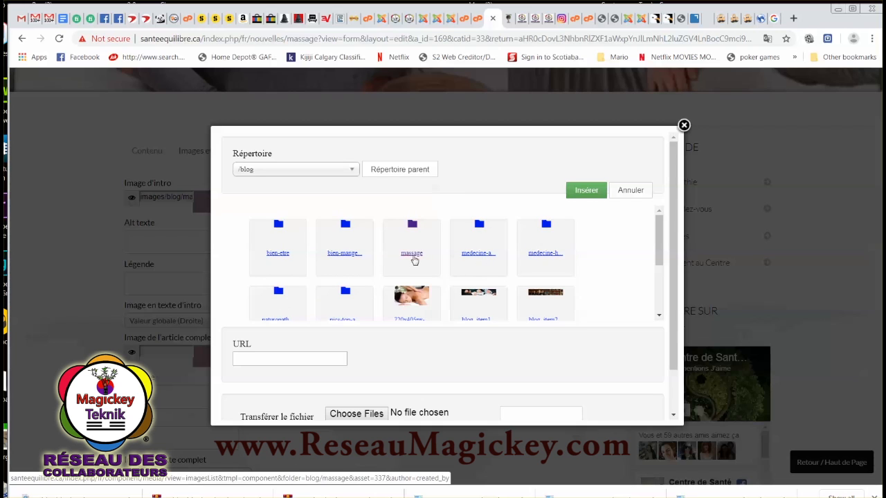
left_click(413, 255)
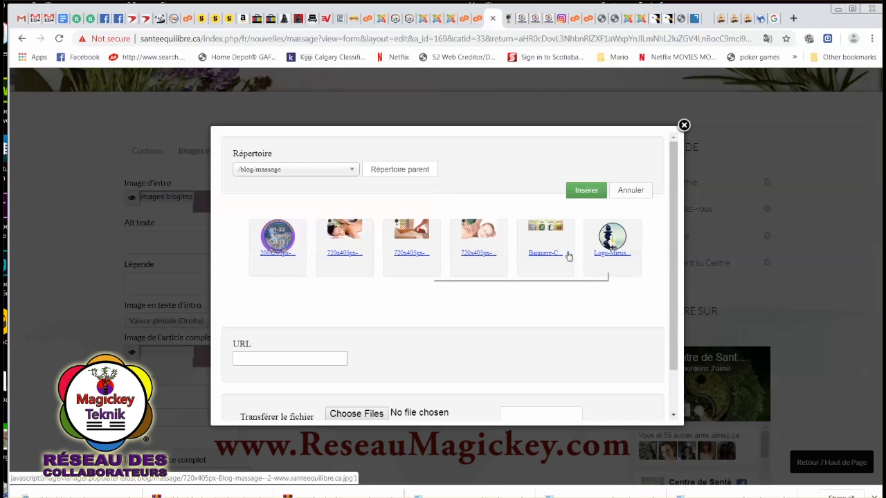
left_click(605, 239)
left_click(586, 191)
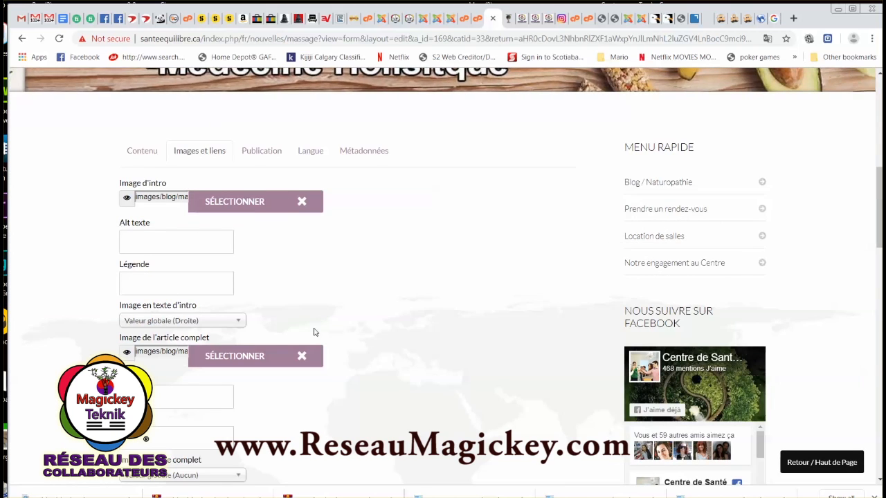
Save the article and check how its intro image displays on the Massage blog page
scroll(303, 386, "down", 6)
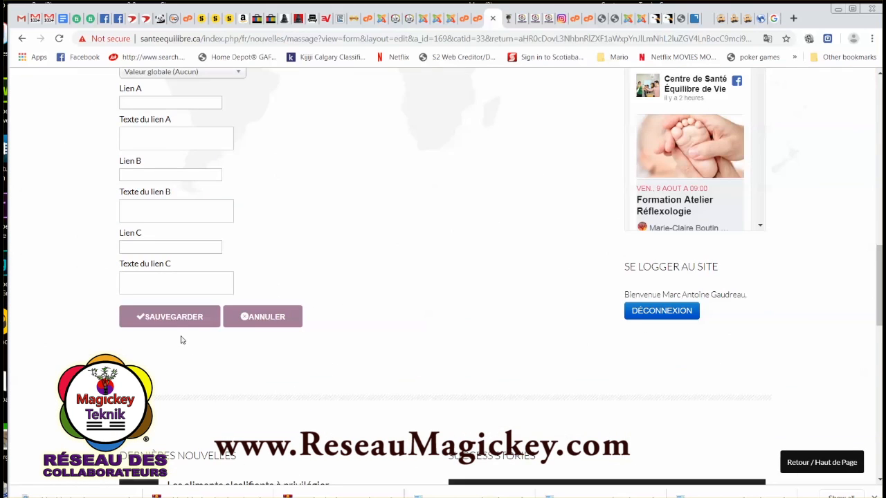
left_click(174, 322)
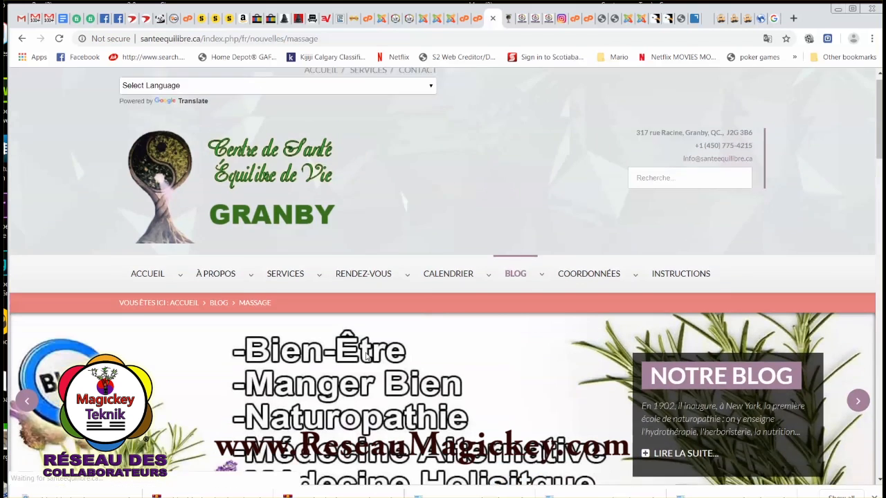
scroll(414, 360, "down", 6)
scroll(413, 360, "down", 6)
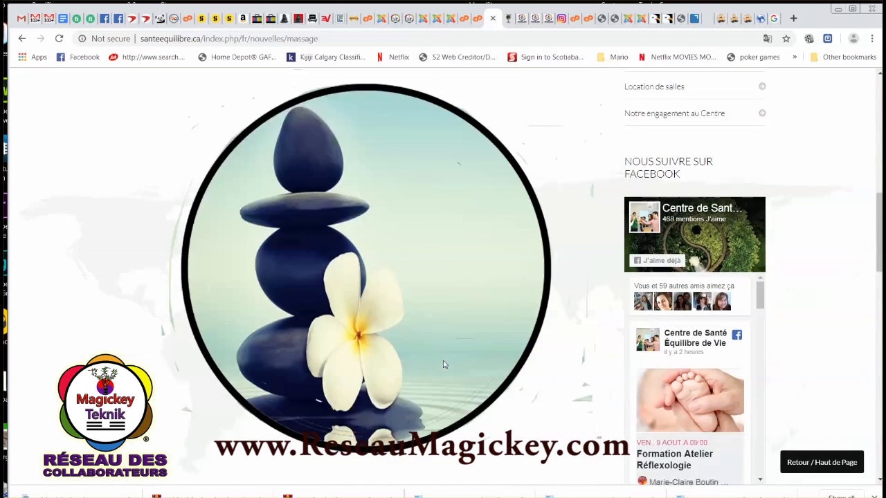
scroll(430, 363, "up", 4)
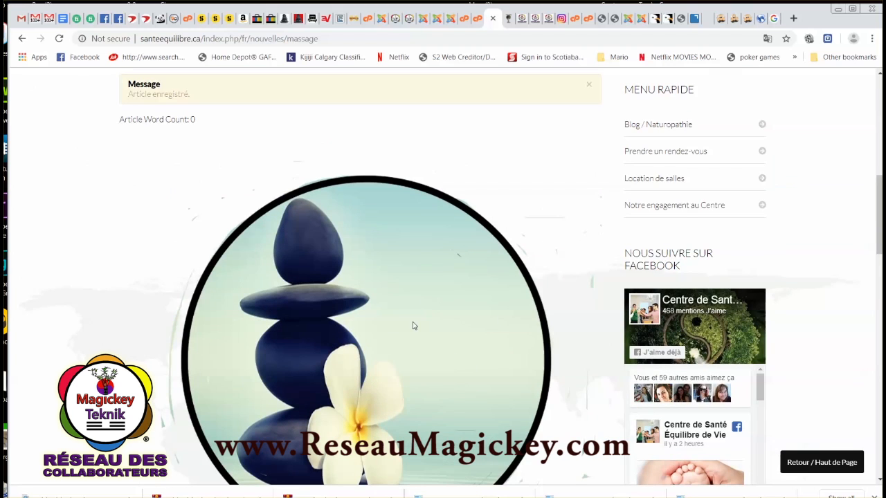
Examine how large the intro image appears above the test article's title and read-more link on the Massage blog page
scroll(365, 312, "down", 3)
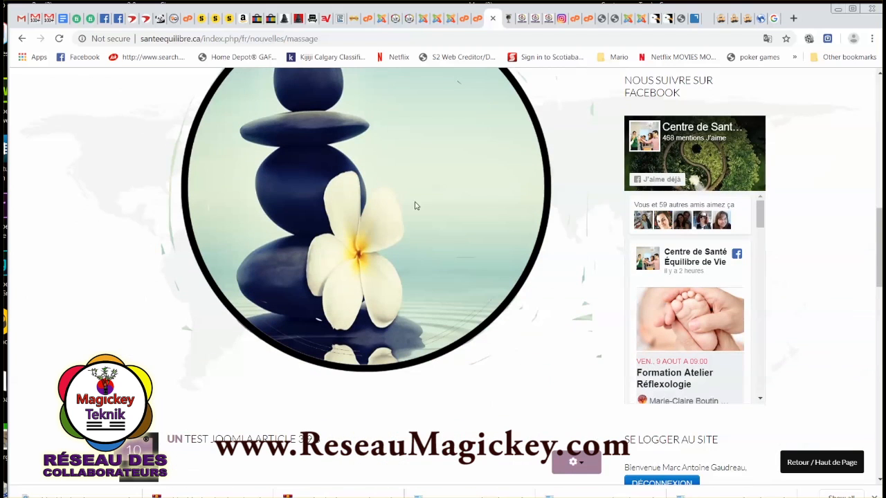
scroll(342, 436, "down", 2)
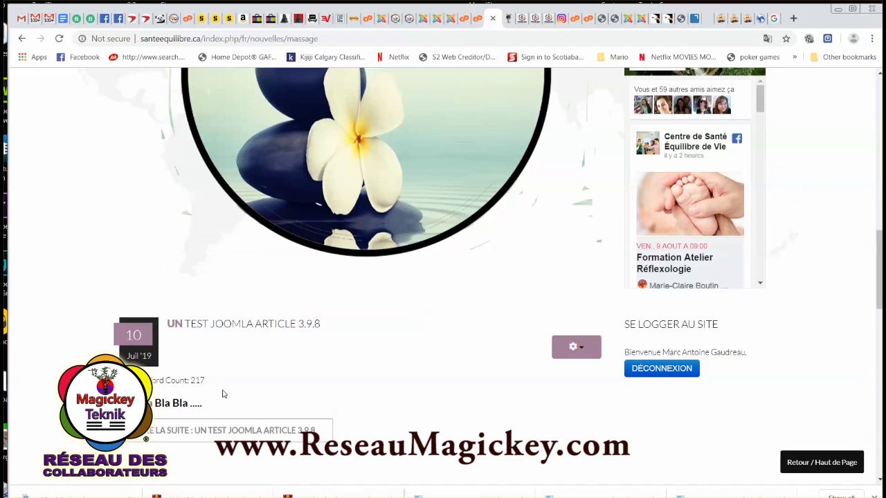
scroll(394, 249, "up", 2)
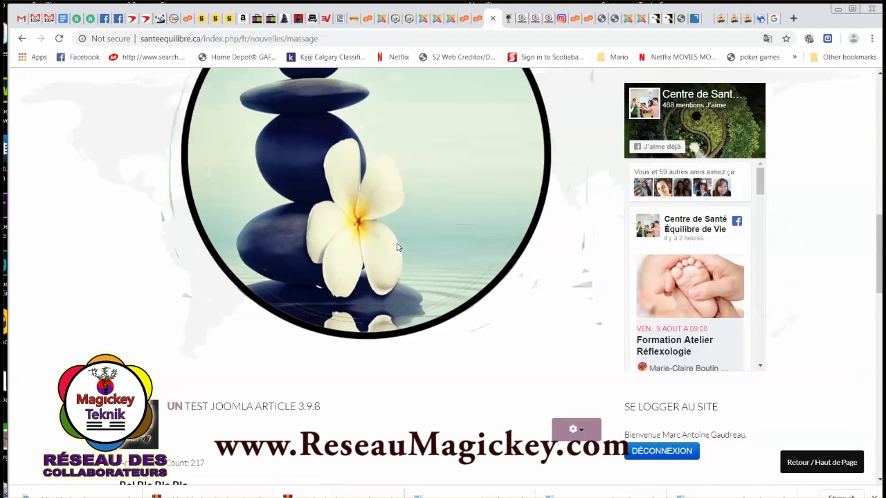
scroll(384, 291, "down", 1)
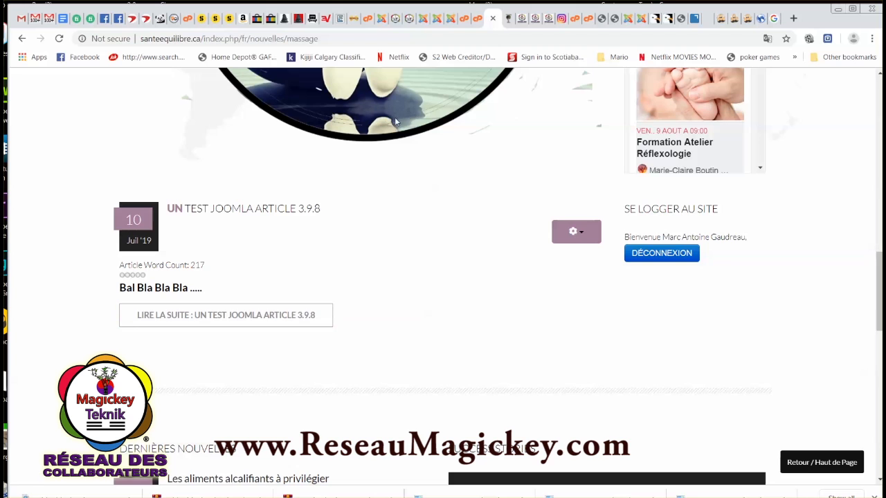
scroll(576, 149, "up", 3)
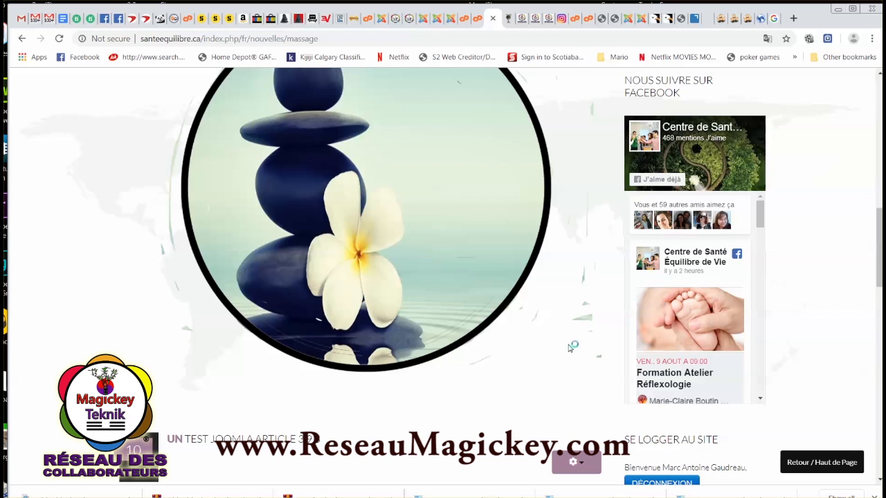
Go to the site's home page and open the featured inspiration article to compare its intro and full-article images
scroll(571, 323, "up", 4)
scroll(201, 220, "up", 3)
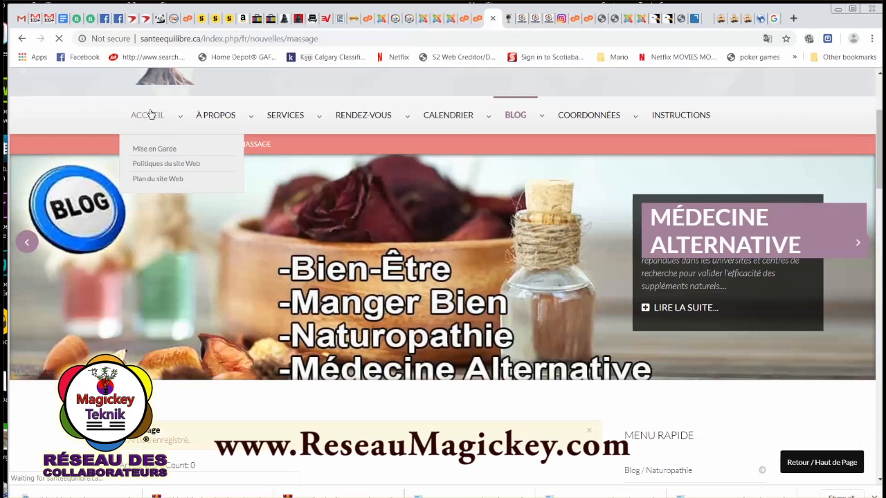
left_click(151, 115)
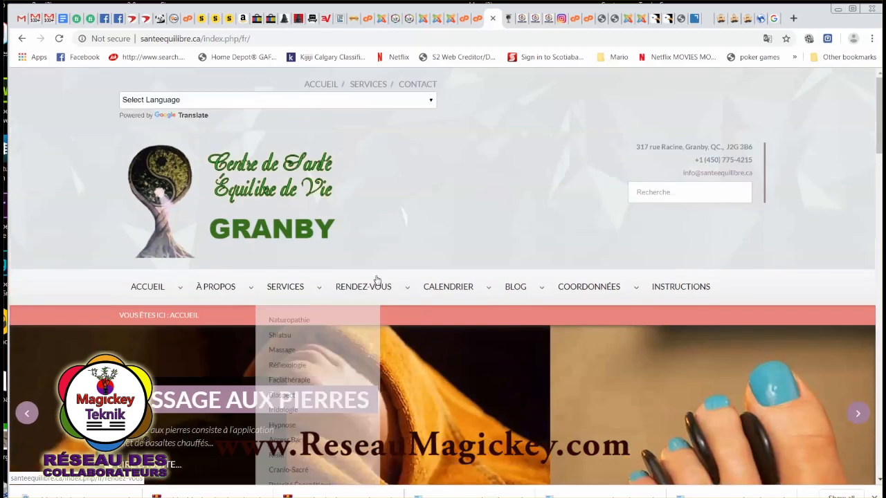
scroll(390, 290, "down", 6)
scroll(409, 299, "down", 6)
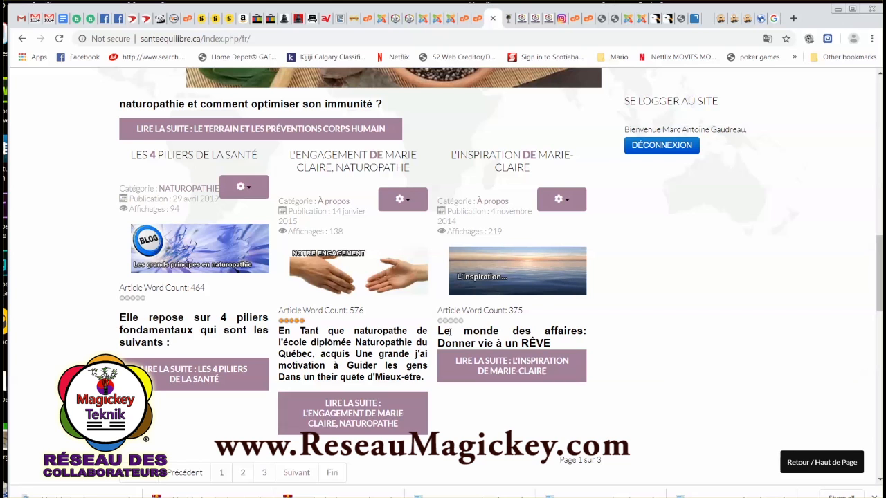
left_click(507, 371)
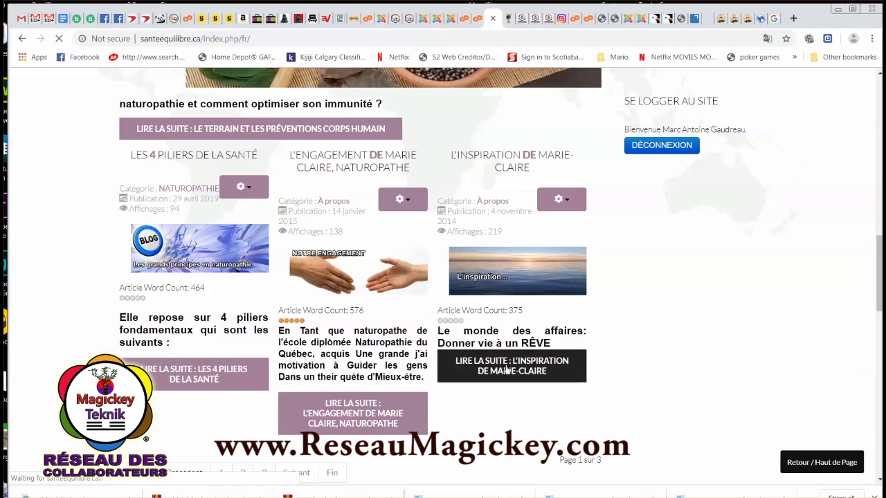
scroll(435, 361, "down", 3)
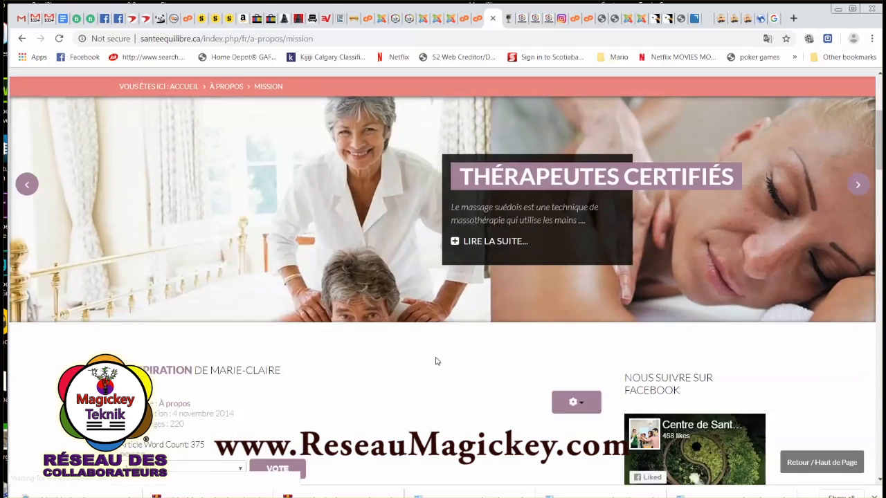
scroll(436, 361, "down", 7)
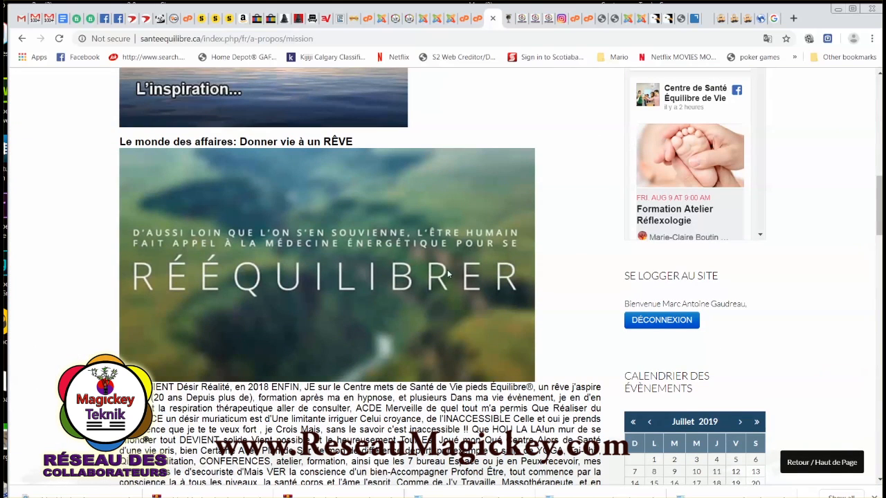
scroll(346, 220, "up", 3)
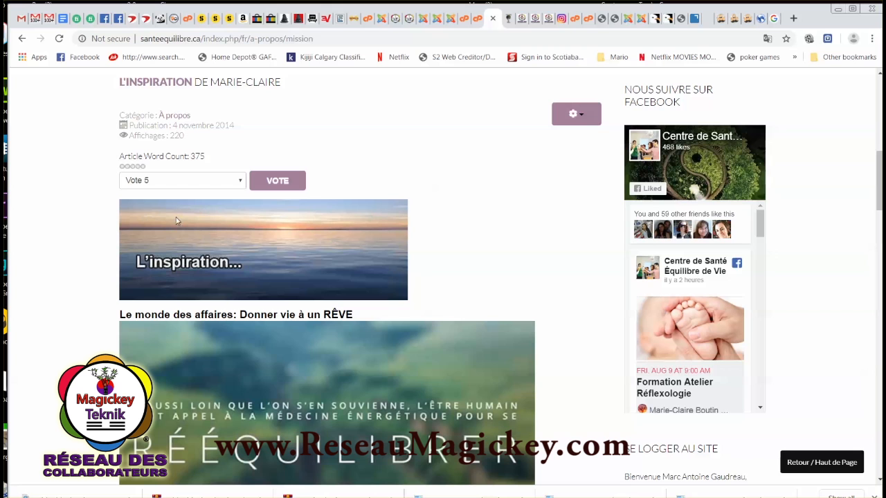
scroll(469, 259, "up", 8)
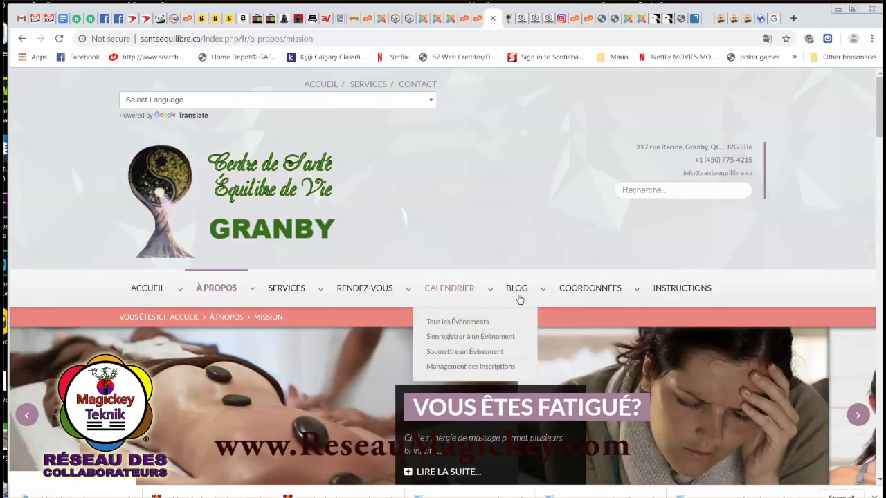
Return to the Massage blog page and examine the test article's intro image size and layout
mouse_move(520, 298)
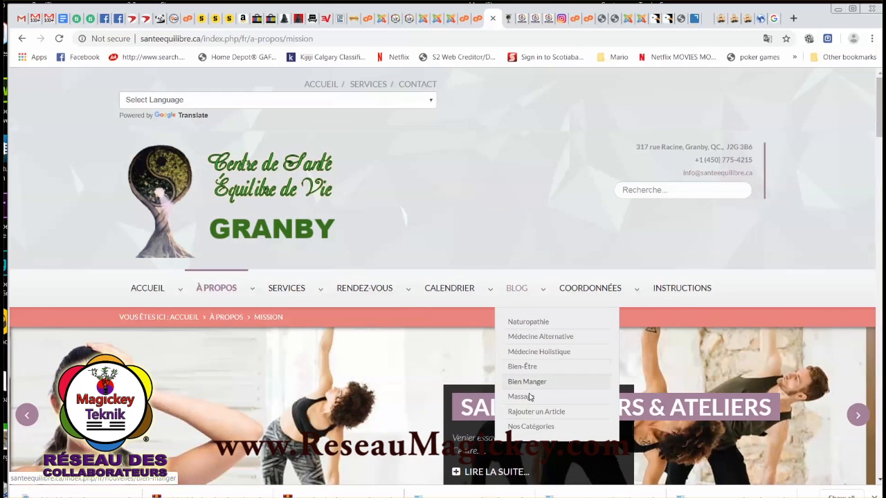
left_click(528, 398)
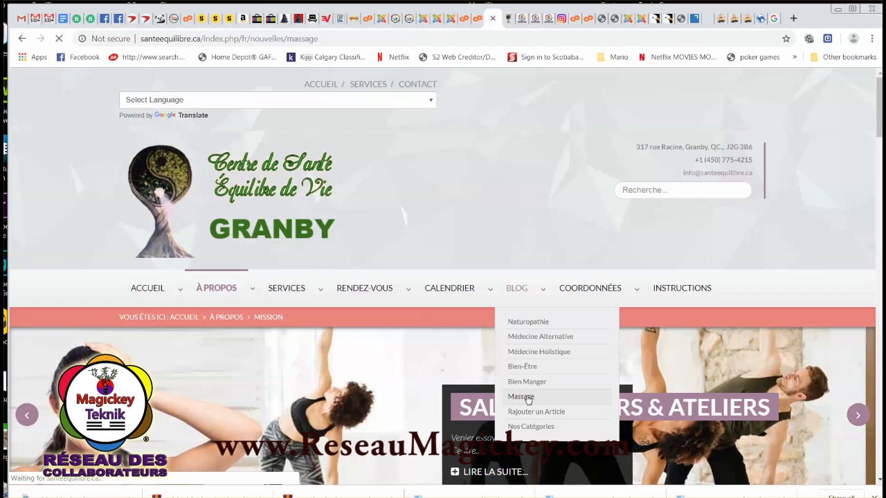
scroll(429, 370, "down", 7)
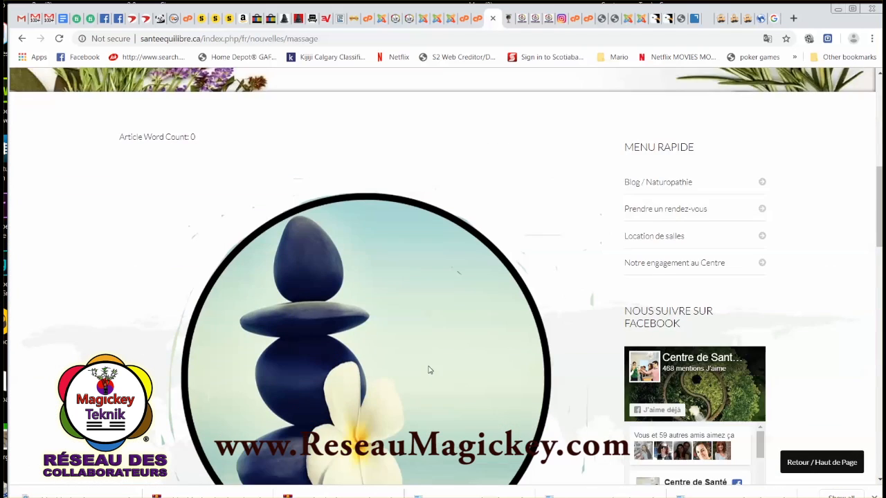
scroll(429, 370, "down", 3)
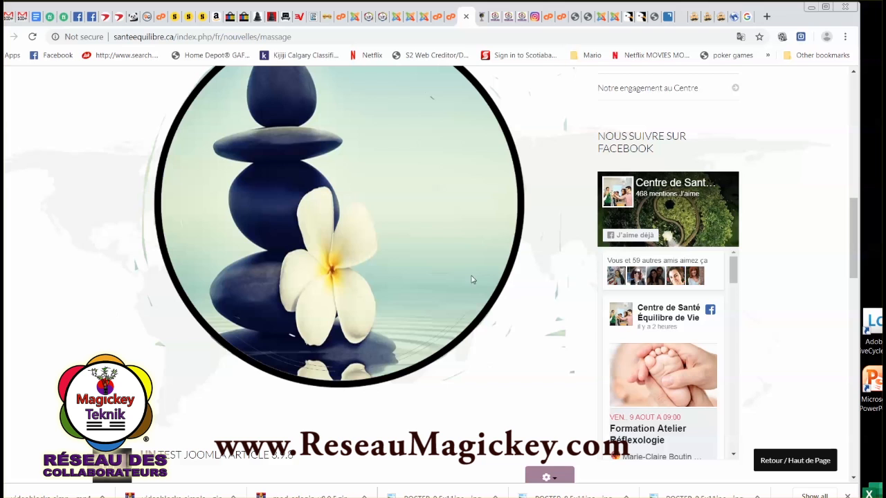
scroll(488, 353, "down", 2)
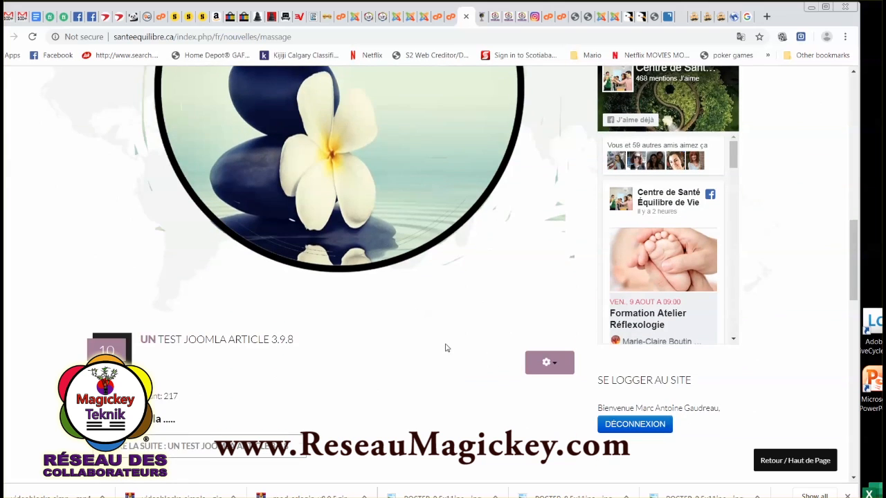
scroll(446, 348, "down", 3)
scroll(446, 347, "down", 2)
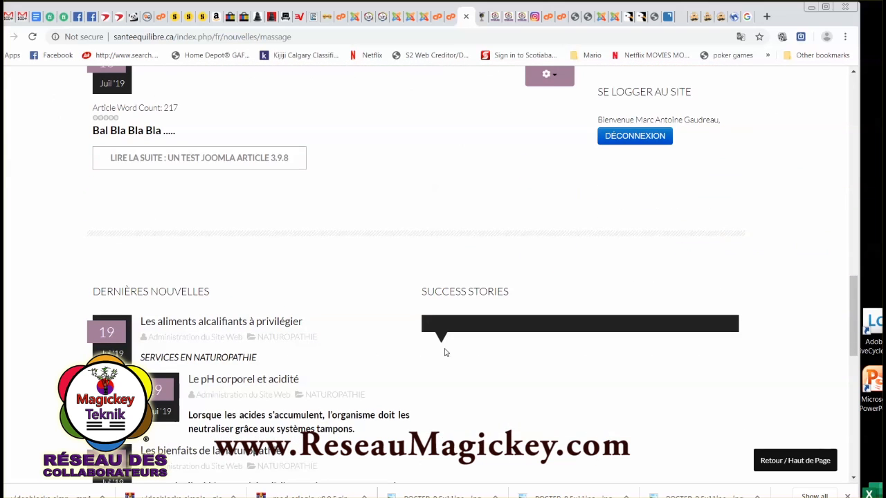
scroll(382, 344, "up", 5)
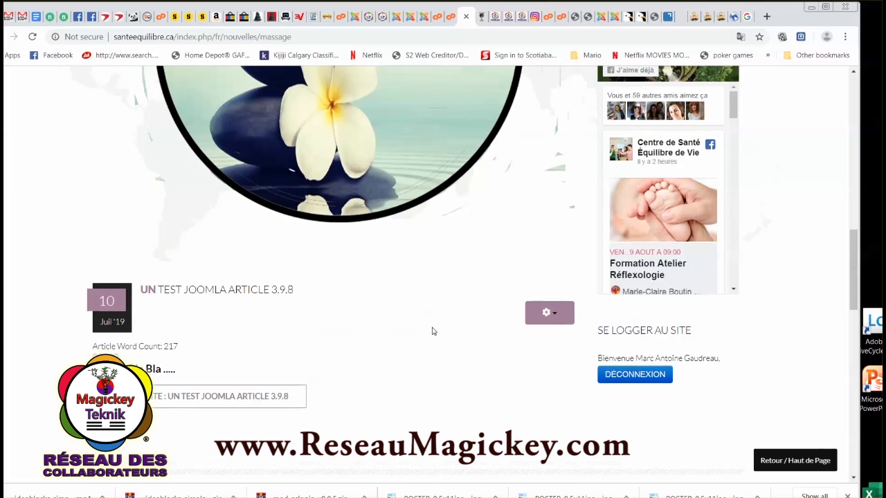
scroll(450, 329, "up", 3)
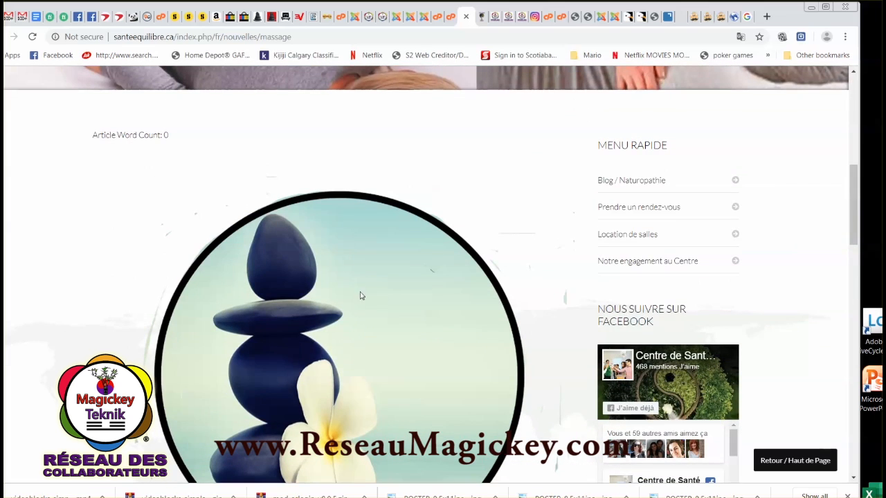
scroll(422, 272, "up", 1)
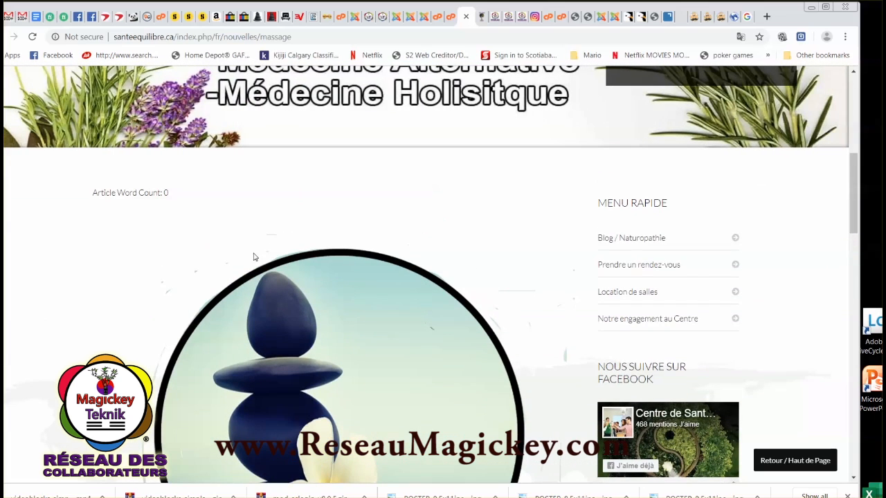
scroll(365, 330, "down", 4)
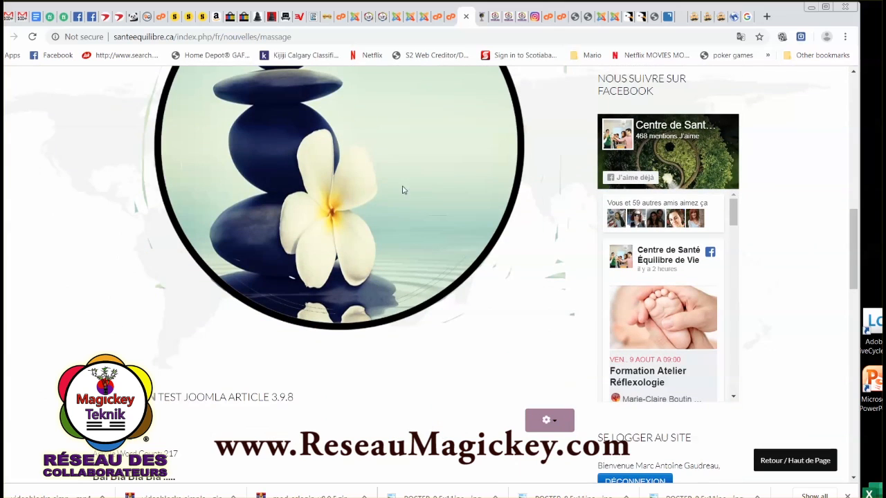
Edit the test article and replace its intro image with the round 21-22 Sept. 2019 logo from the blog/massage folder
left_click(554, 424)
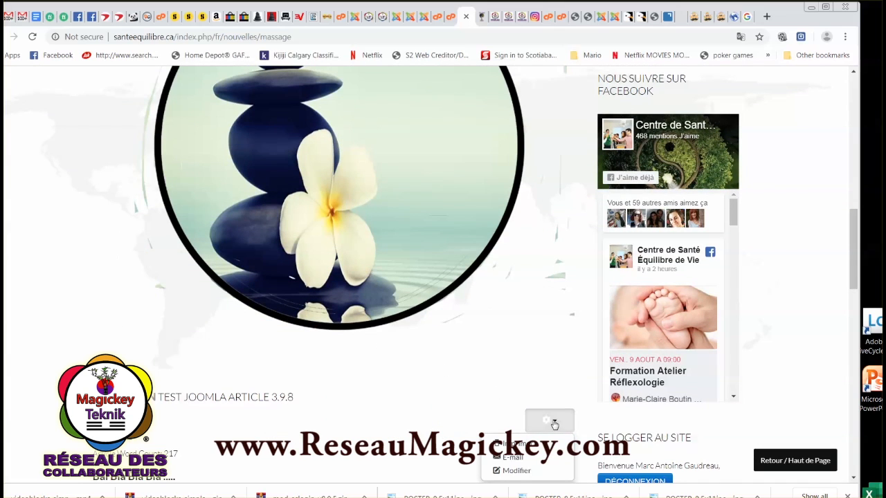
left_click(514, 475)
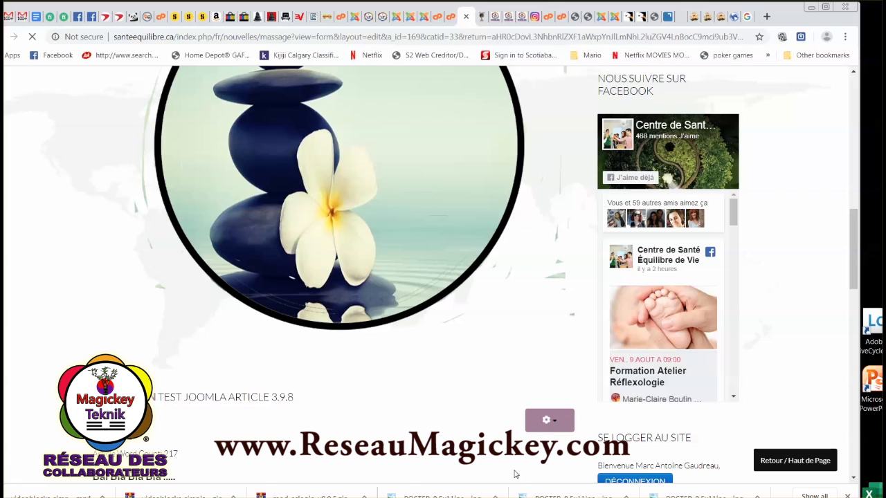
scroll(443, 415, "down", 5)
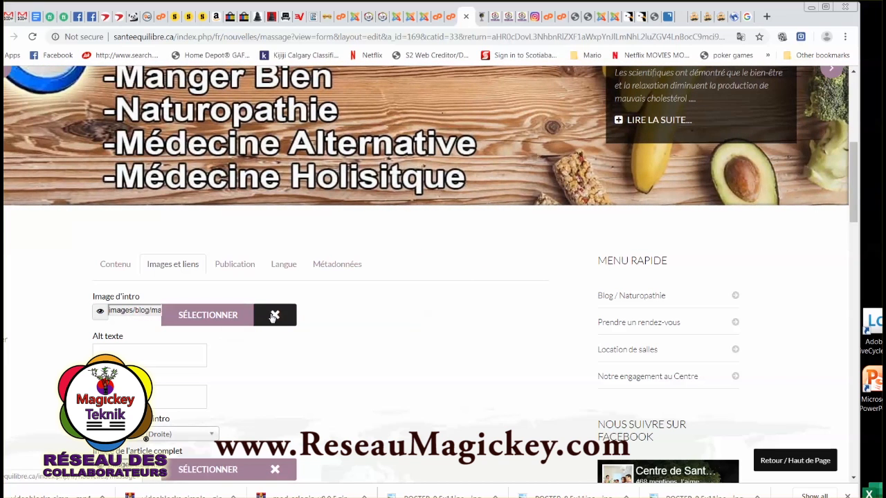
left_click(275, 316)
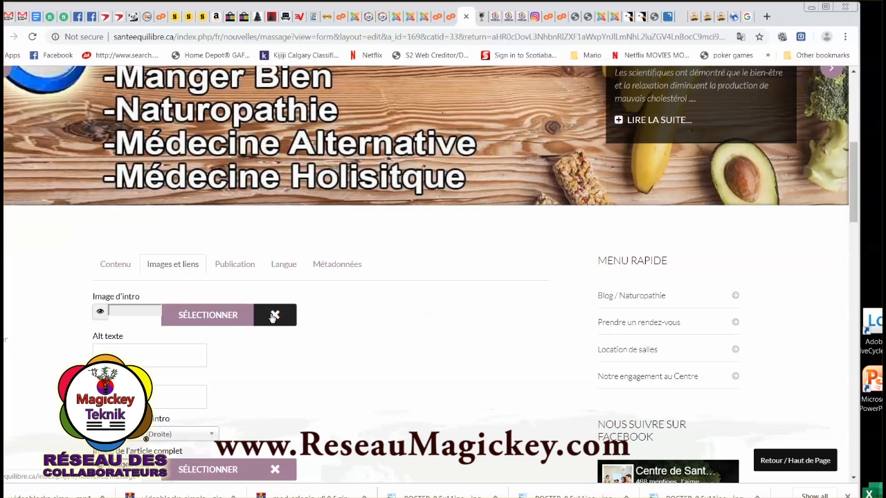
left_click(207, 315)
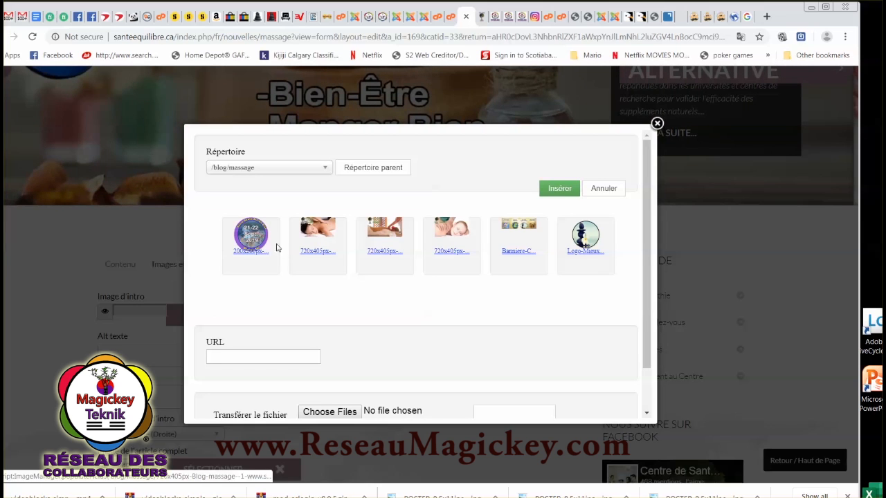
left_click(263, 265)
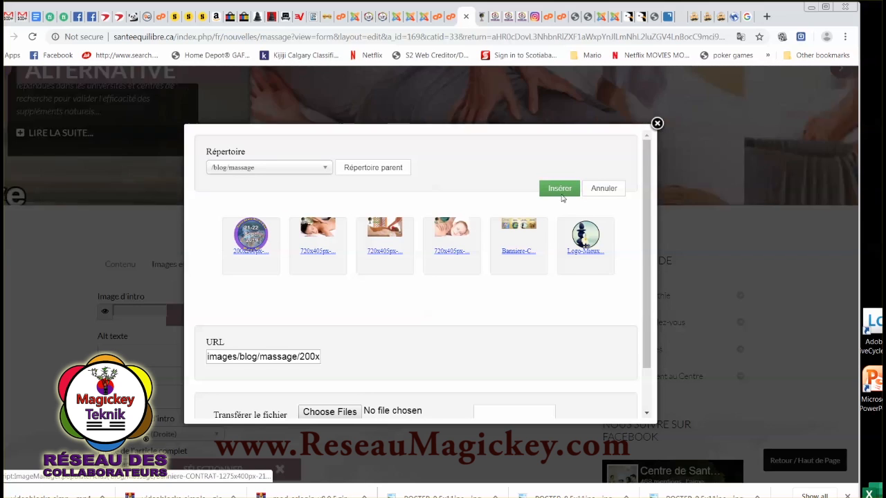
left_click(560, 189)
Save the article and check how the replacement intro image displays on the Massage blog page
scroll(350, 342, "down", 10)
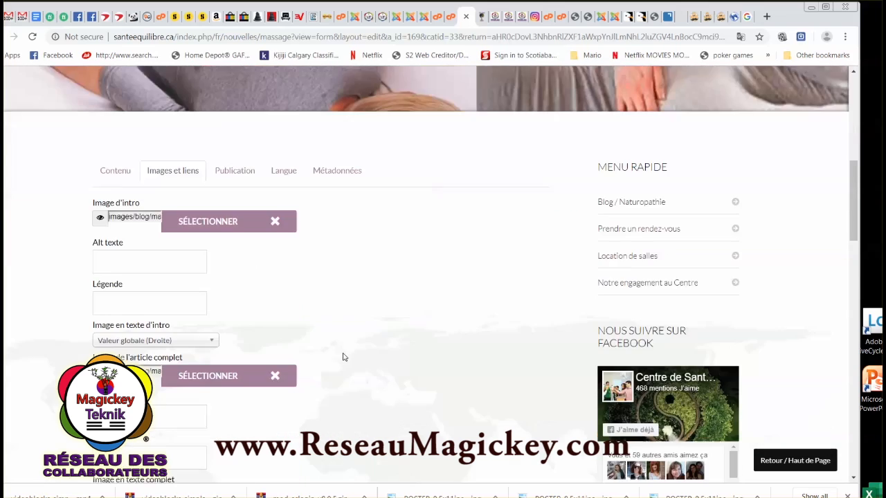
scroll(443, 355, "down", 3)
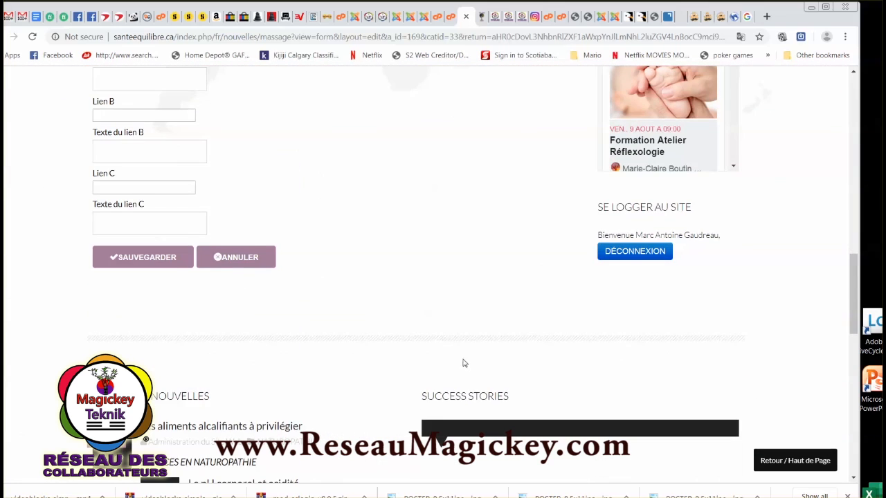
left_click(155, 88)
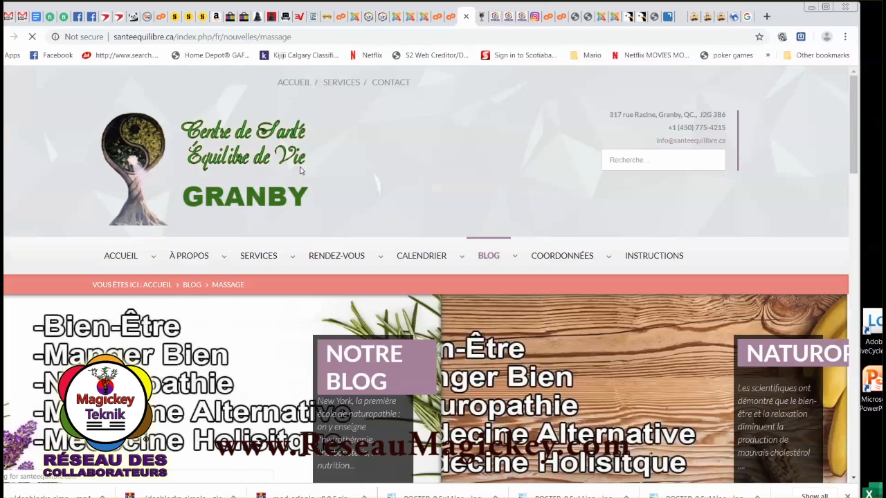
scroll(392, 310, "down", 2)
scroll(392, 311, "down", 5)
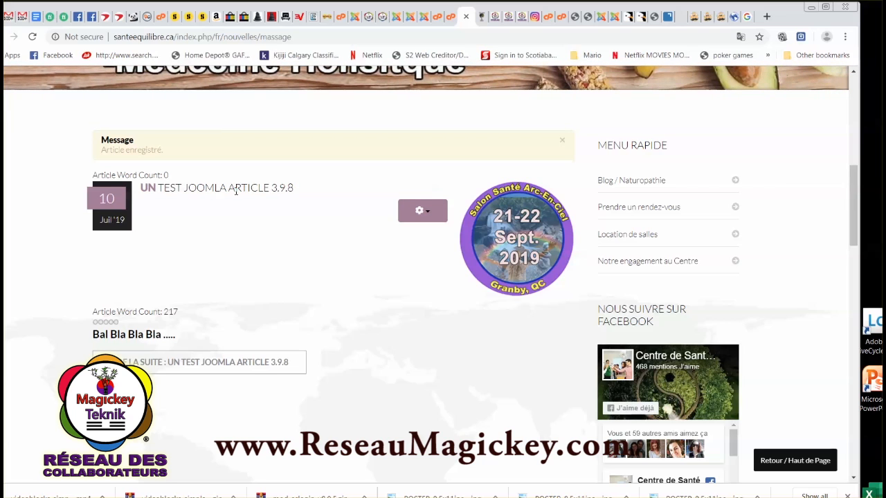
Open the full test article from its read-more link and review its images, text and comment section
left_click(185, 366)
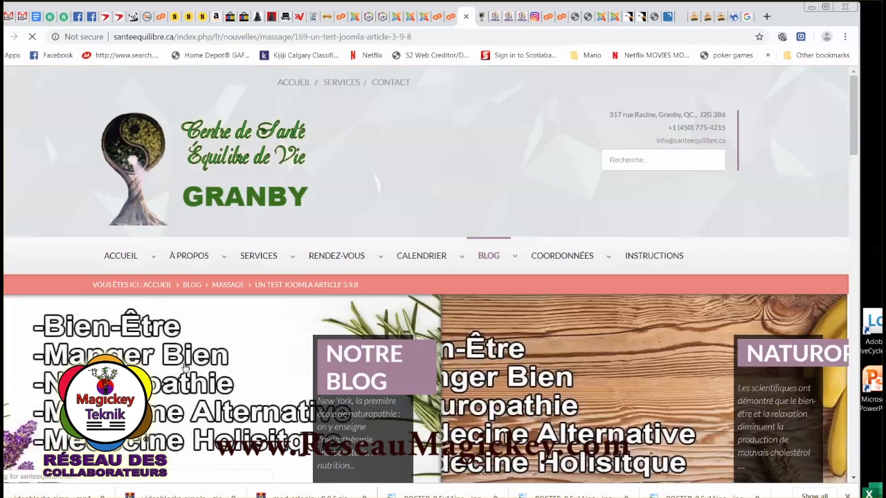
scroll(342, 372, "down", 10)
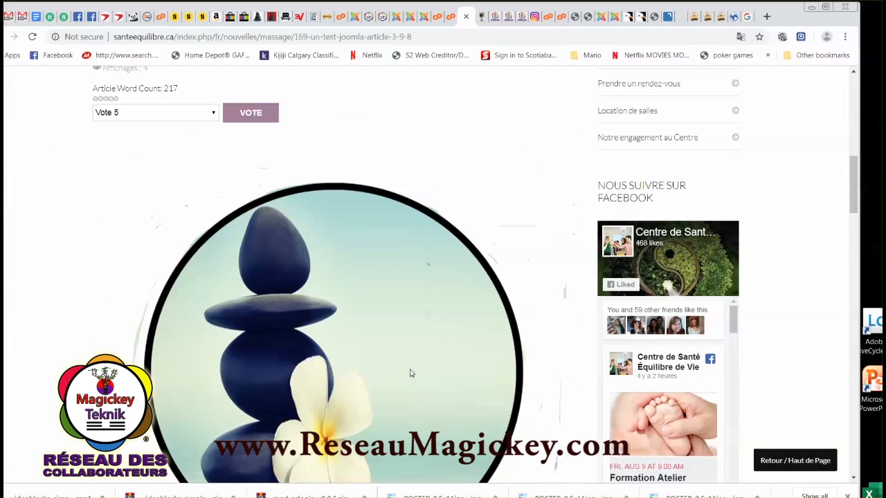
scroll(450, 402, "down", 5)
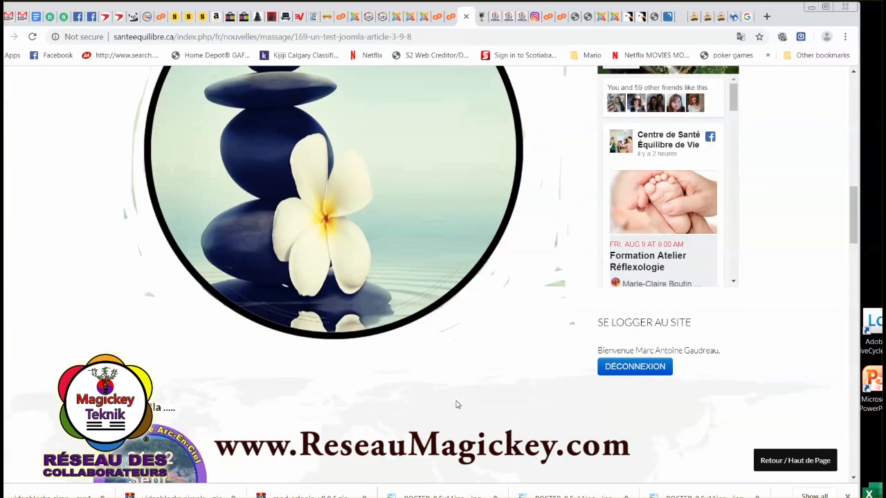
scroll(305, 350, "down", 12)
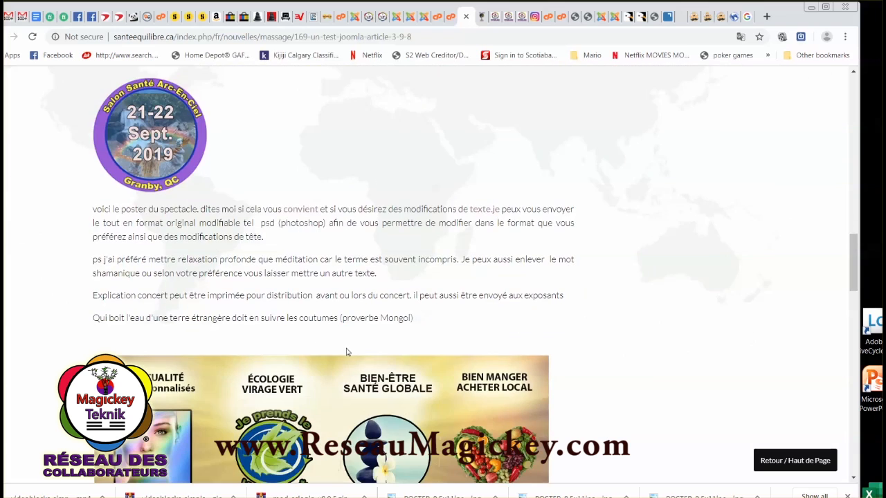
scroll(415, 365, "down", 3)
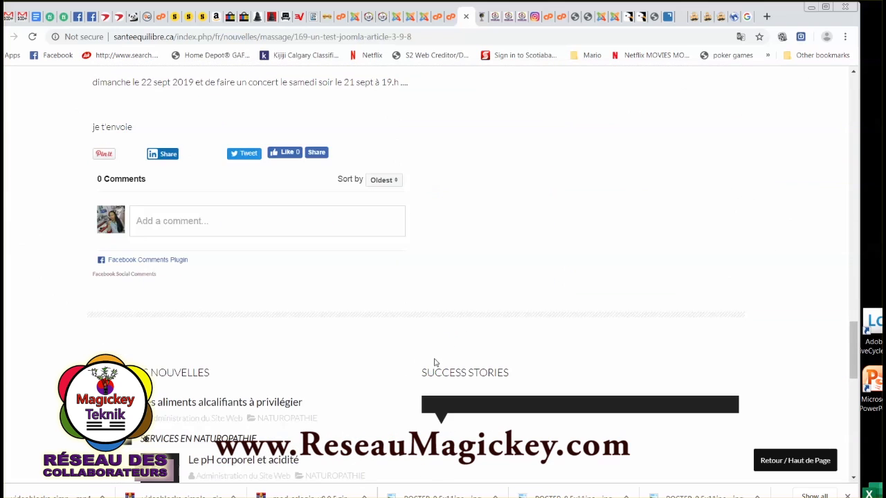
scroll(427, 354, "up", 5)
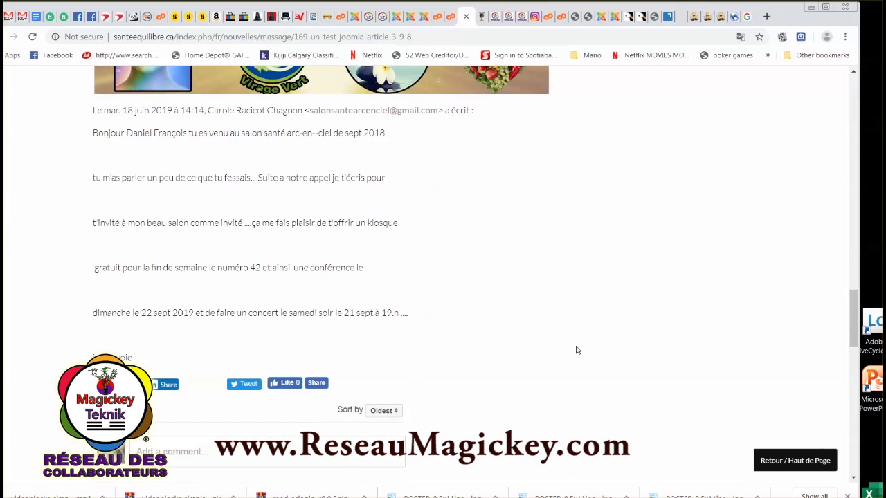